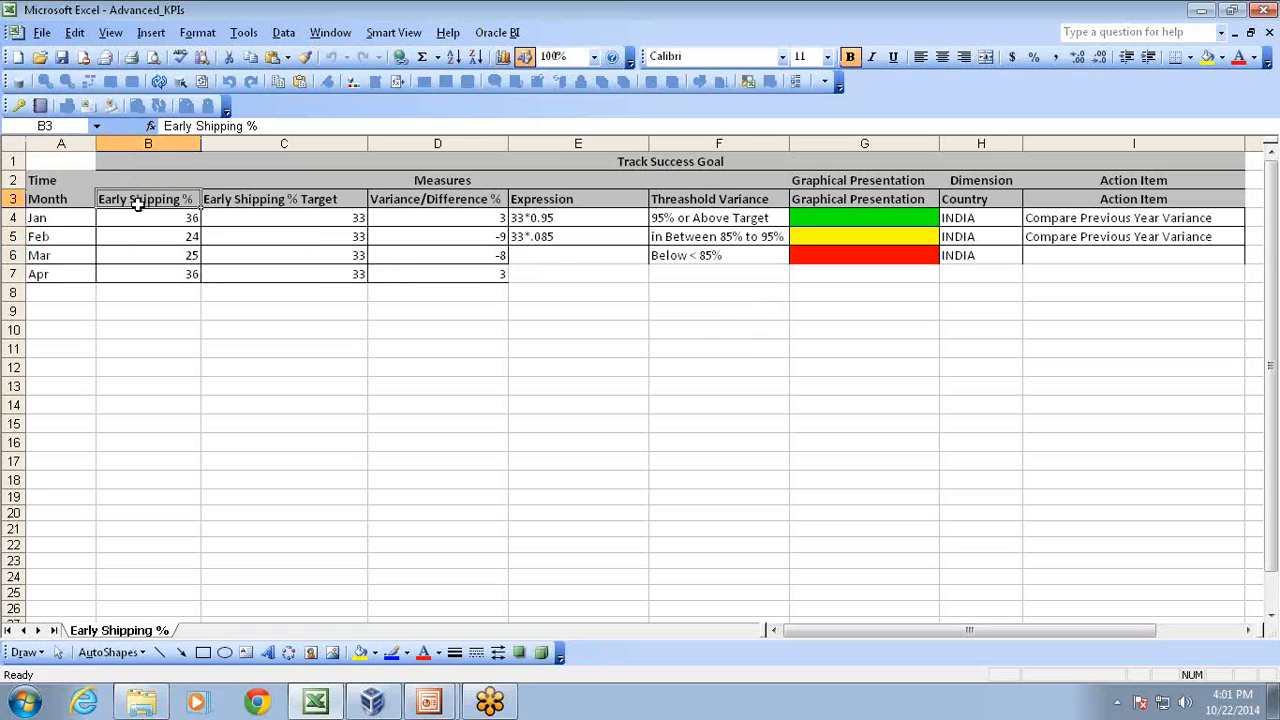
Examine the monthly Early Shipping %, Early Shipping % Target and Variance/Difference % figures in the Track Success Goal table.
left_click_drag(137, 217, 138, 273)
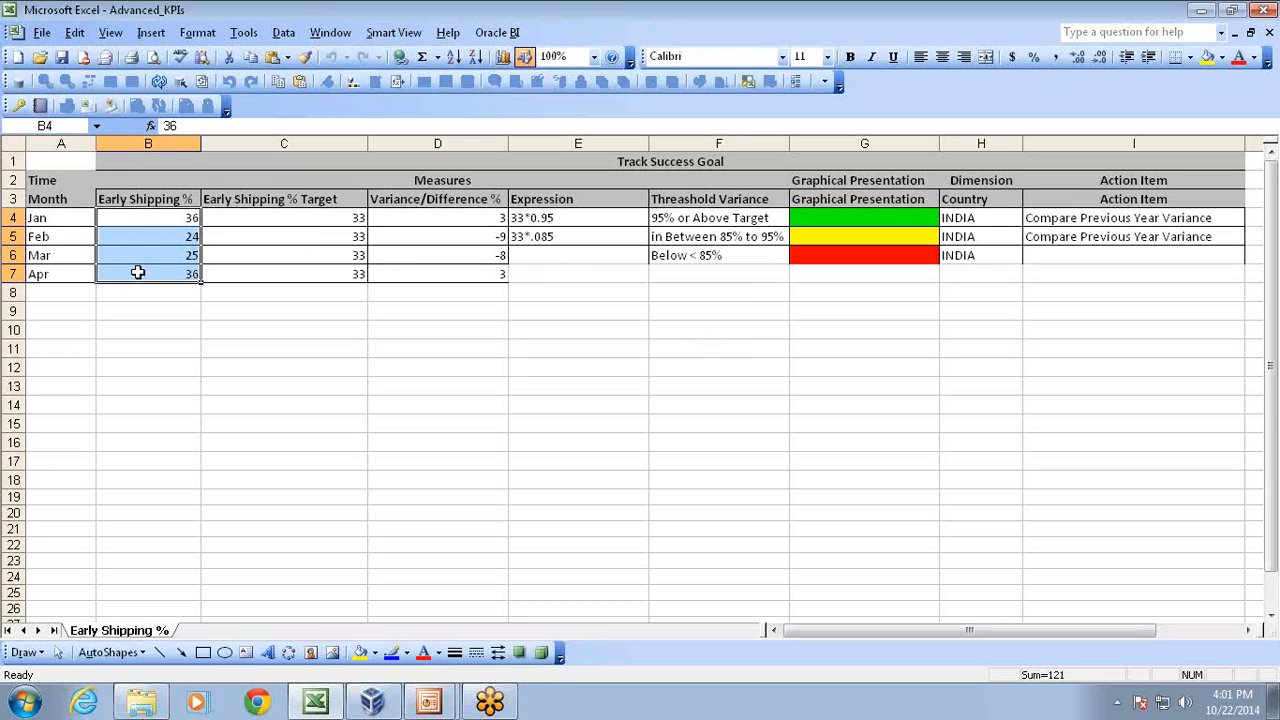
left_click_drag(256, 218, 257, 280)
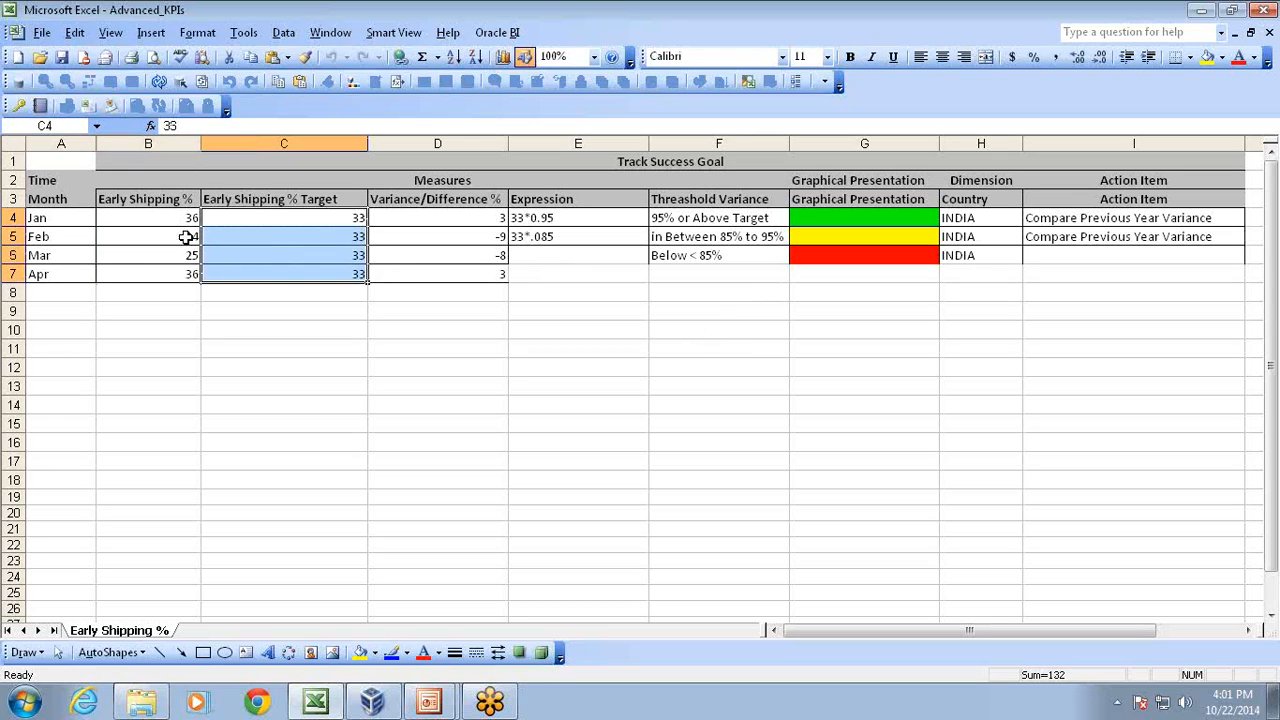
left_click_drag(172, 218, 175, 273)
left_click(68, 218)
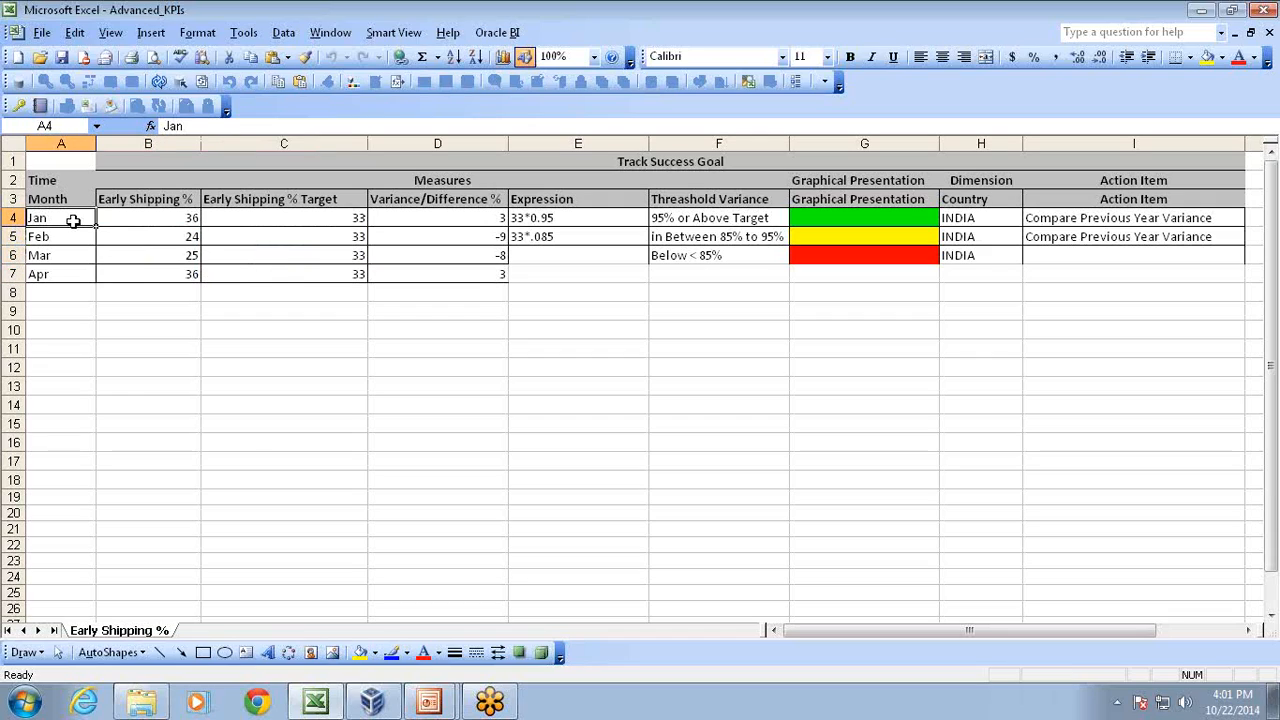
left_click(172, 221)
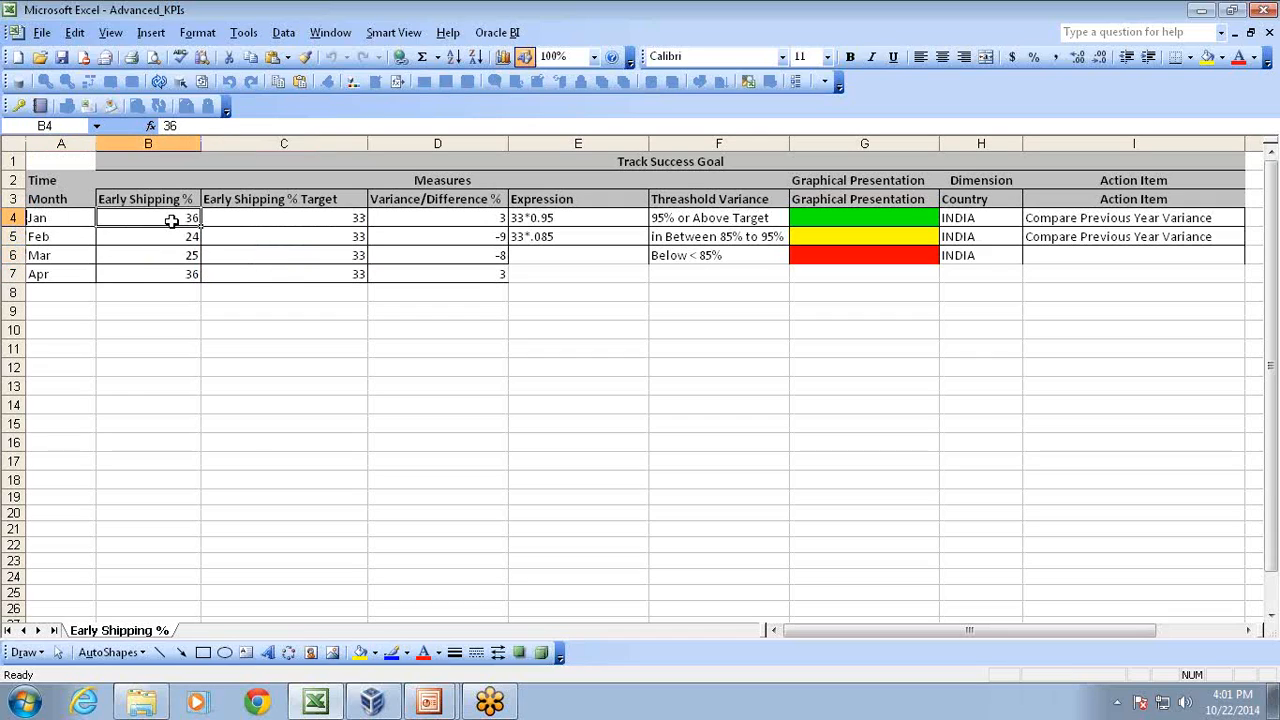
left_click(250, 219)
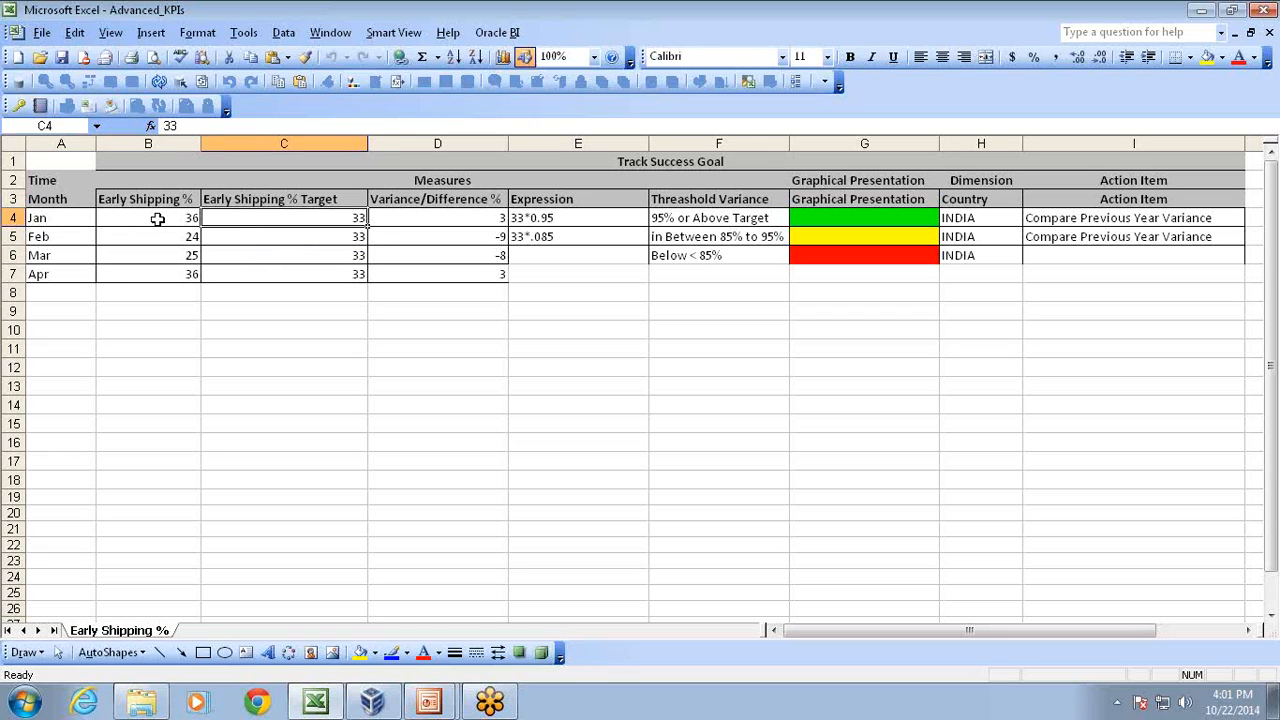
left_click(157, 219)
left_click(257, 217)
left_click(423, 218)
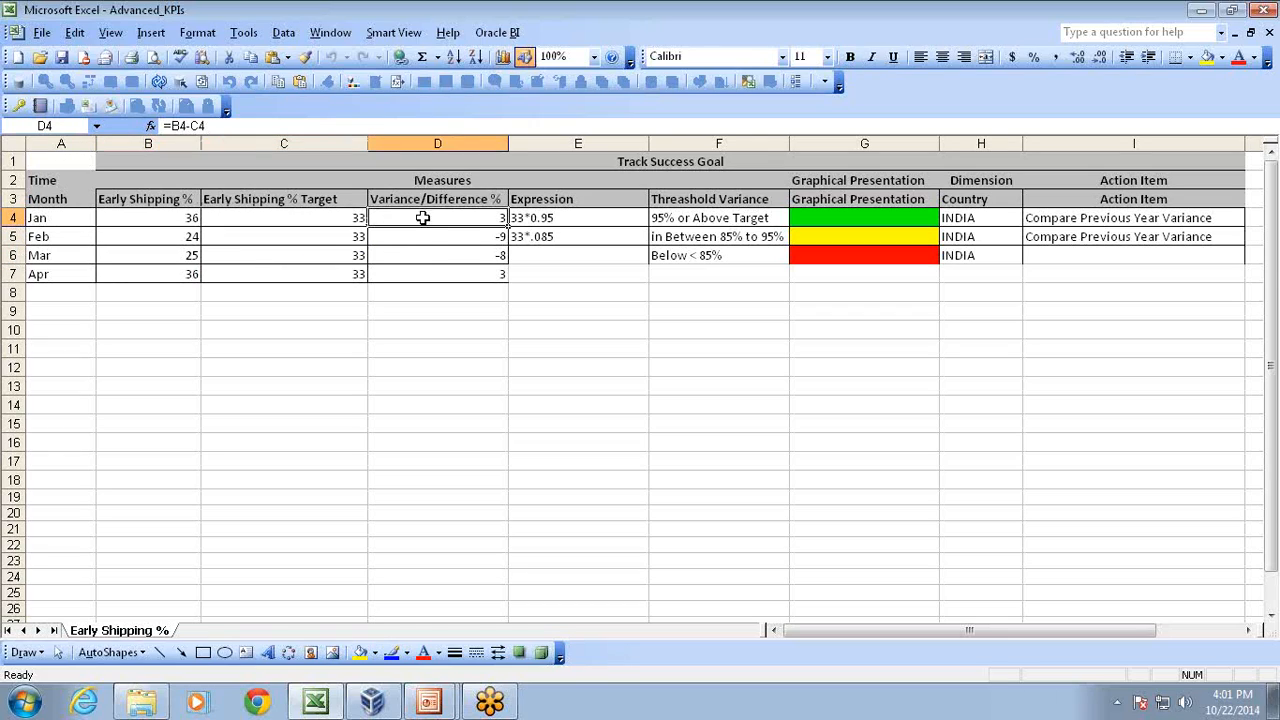
left_click(440, 199)
left_click_drag(443, 223, 440, 273)
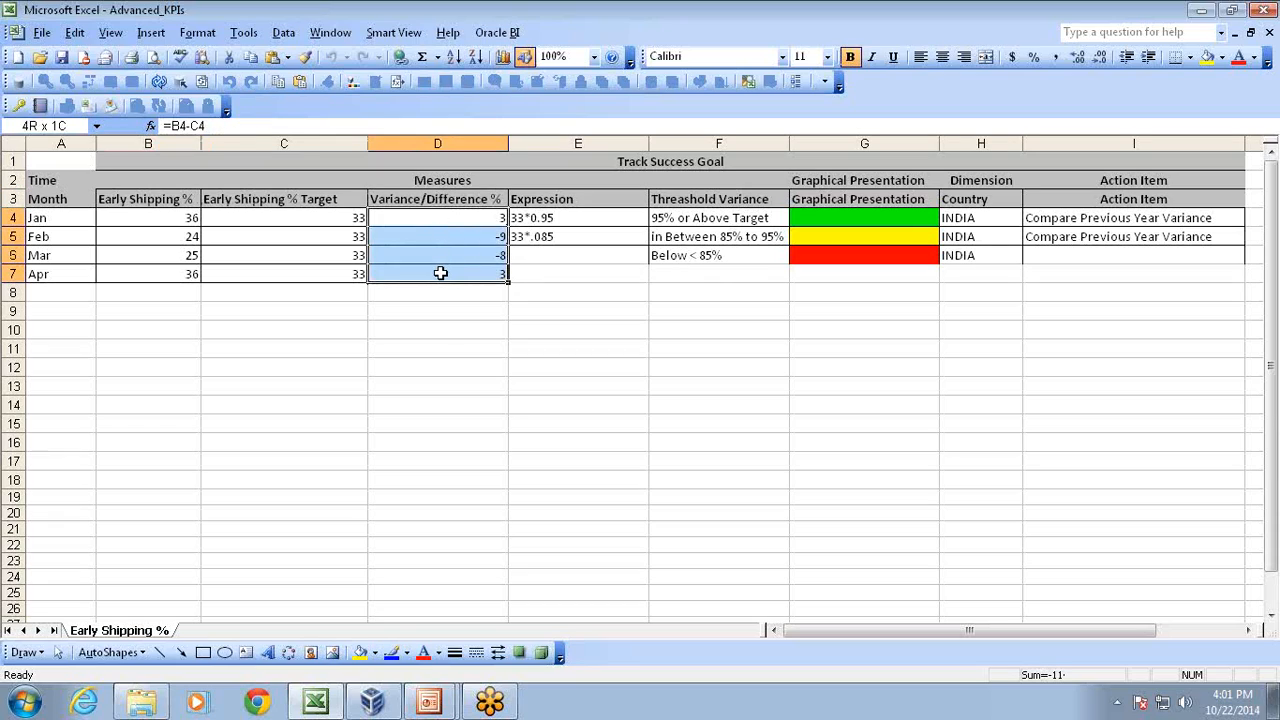
left_click(506, 318)
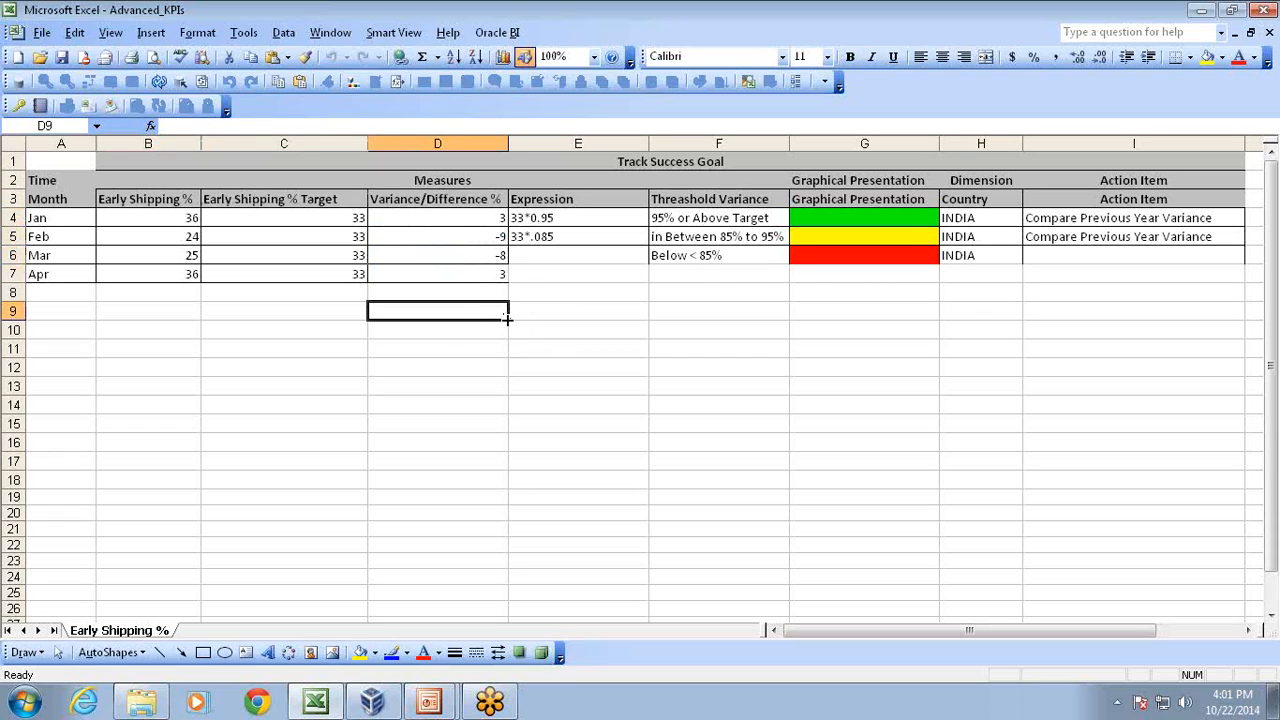
Examine the Threashold Variance ranges with their target expressions and the colour assigned to each range.
left_click(745, 197)
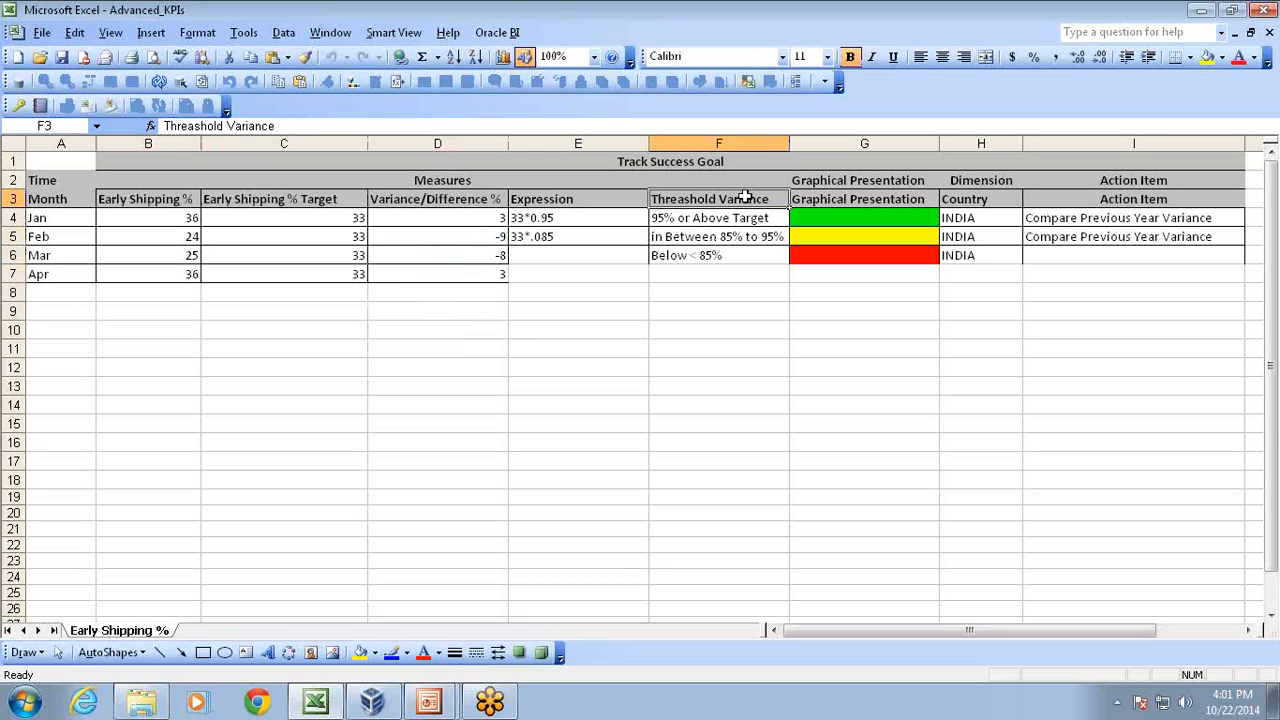
left_click(808, 216)
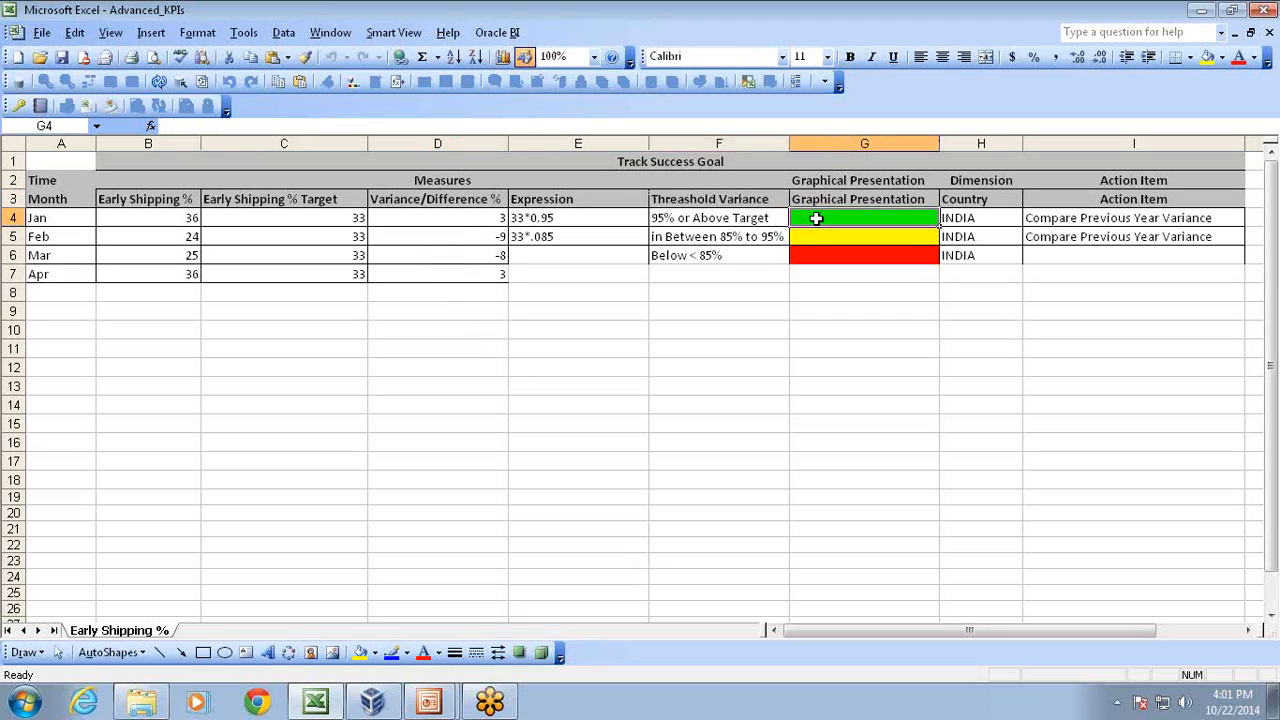
left_click(177, 237)
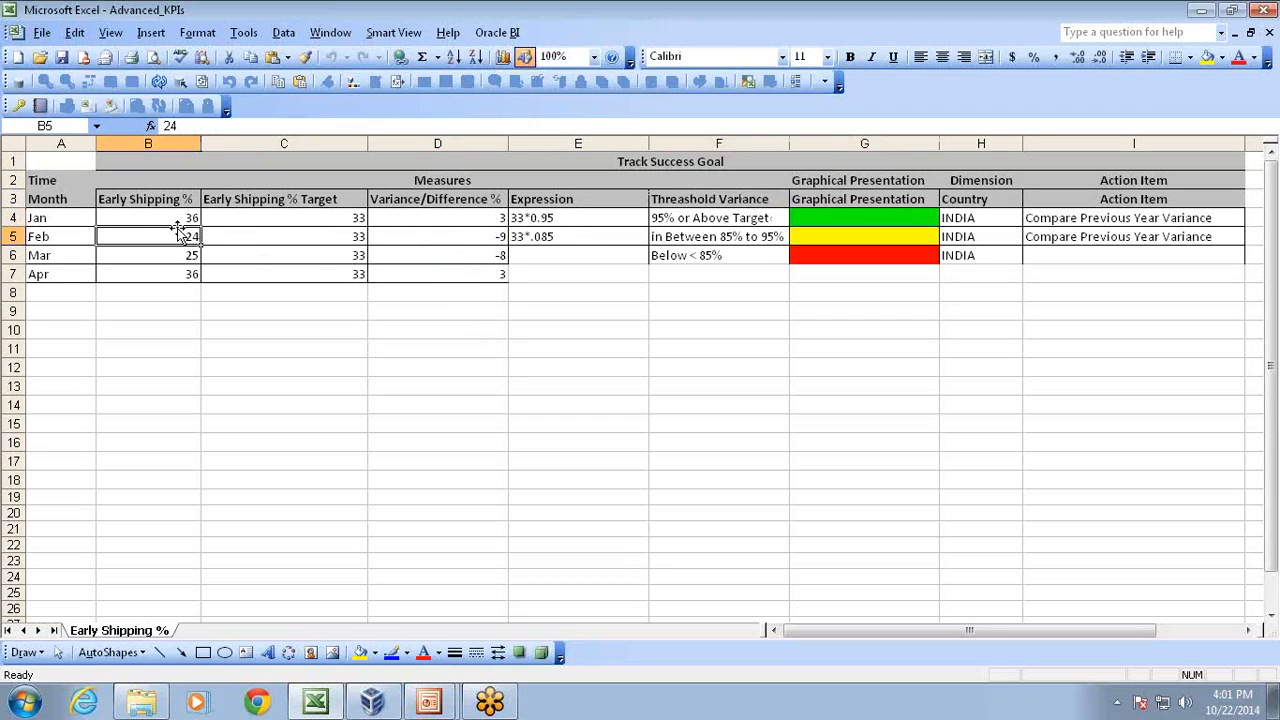
left_click(718, 219)
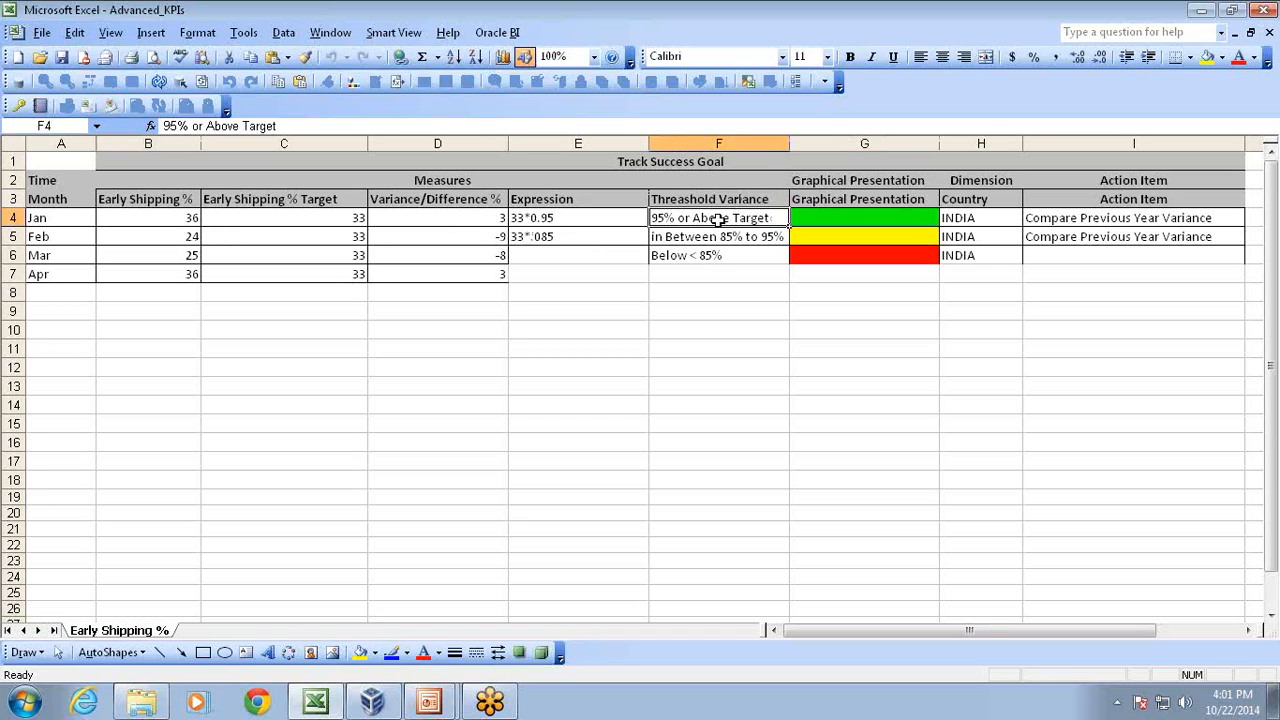
left_click(588, 221)
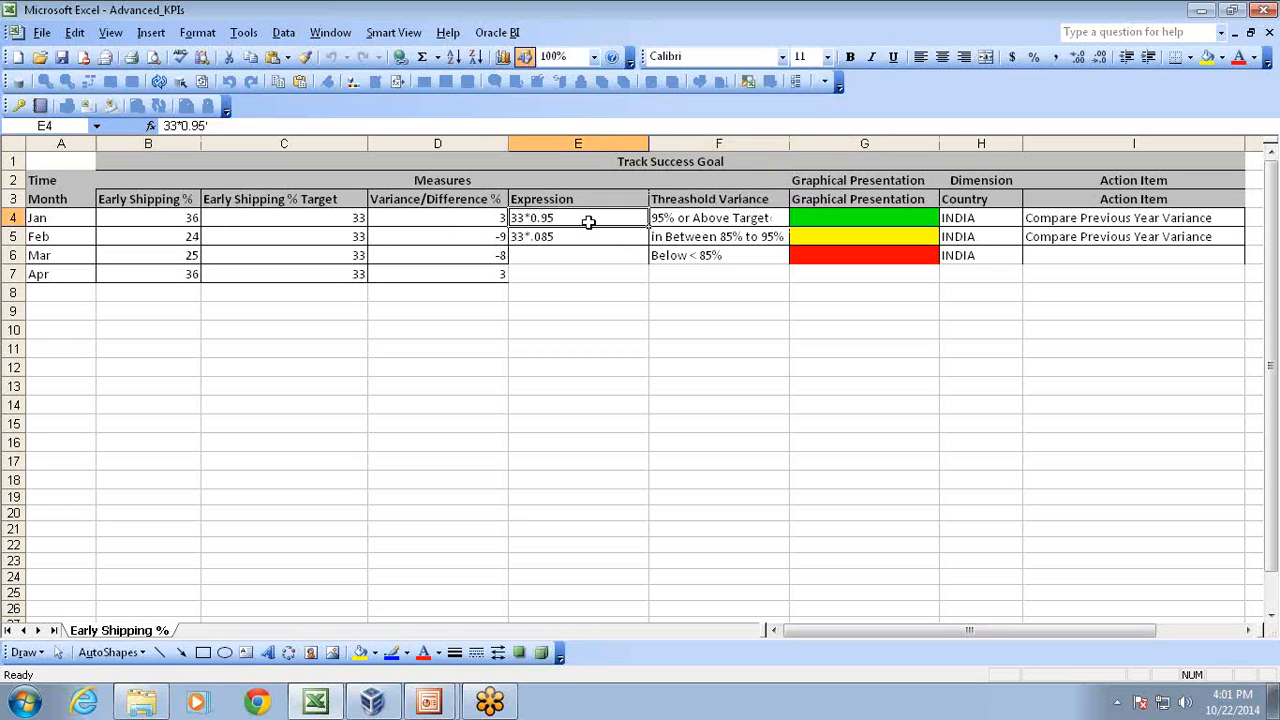
left_click(344, 231)
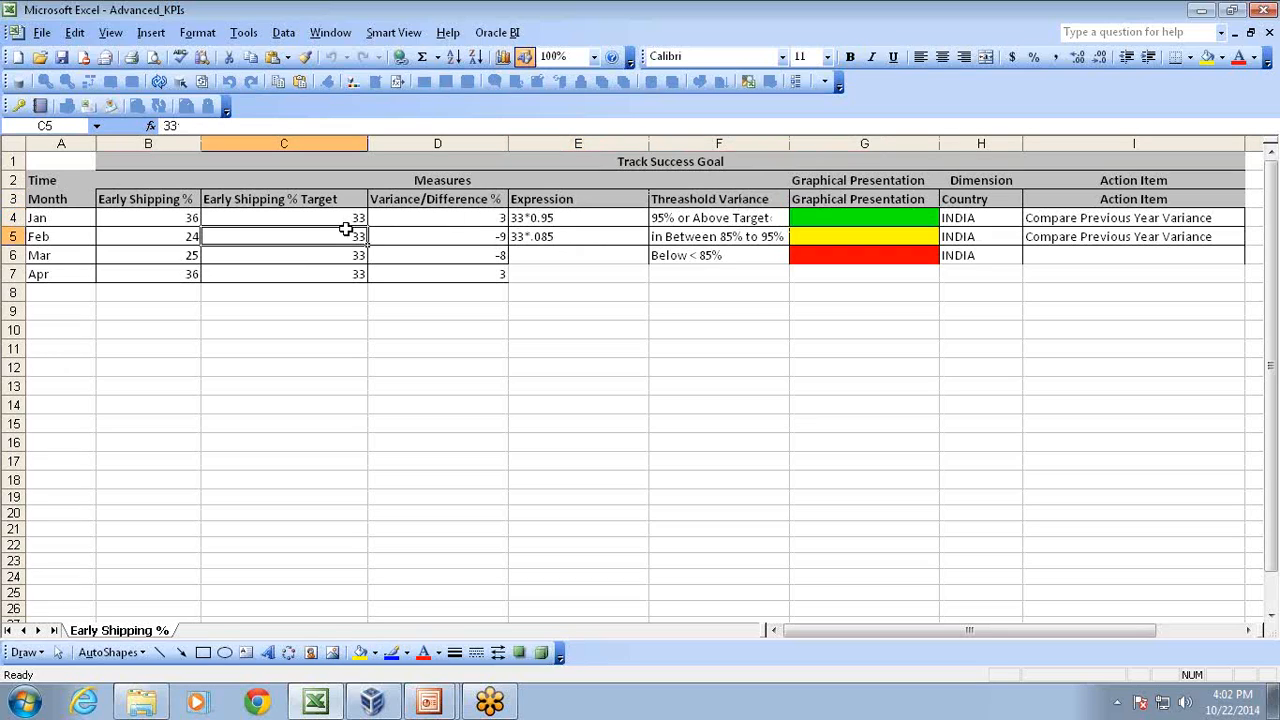
left_click(344, 216)
left_click(541, 221)
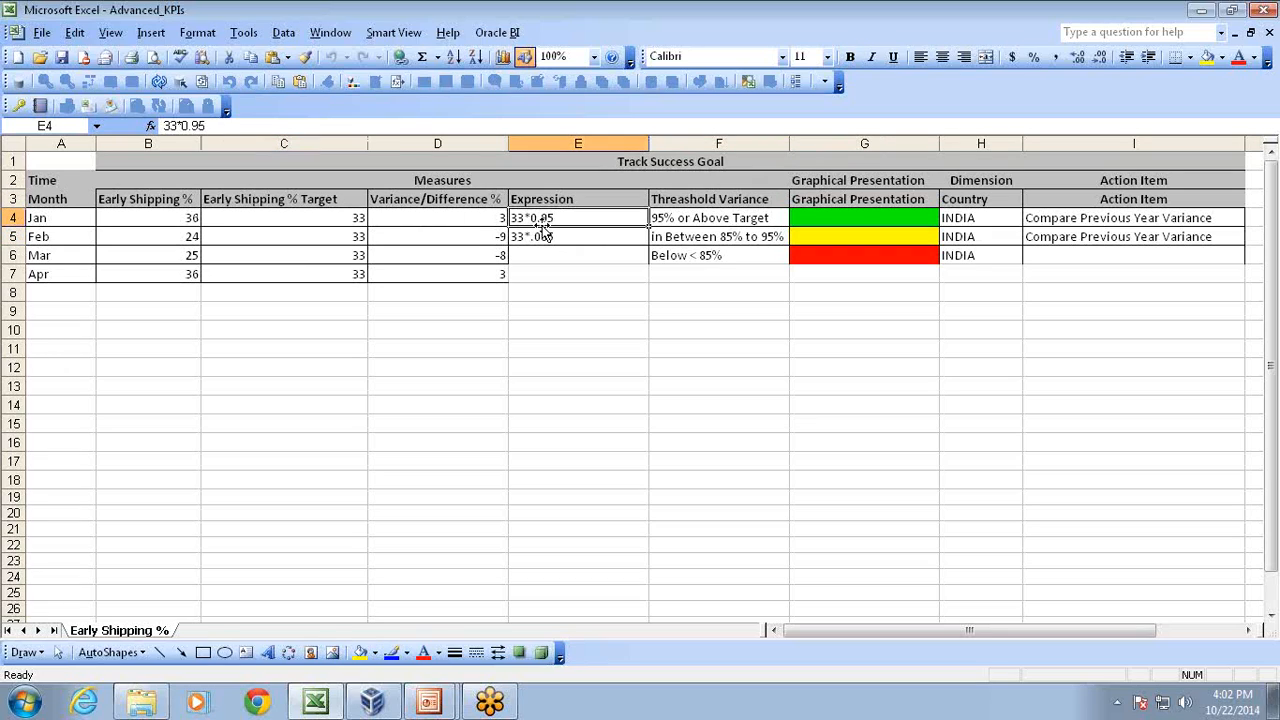
left_click(703, 221)
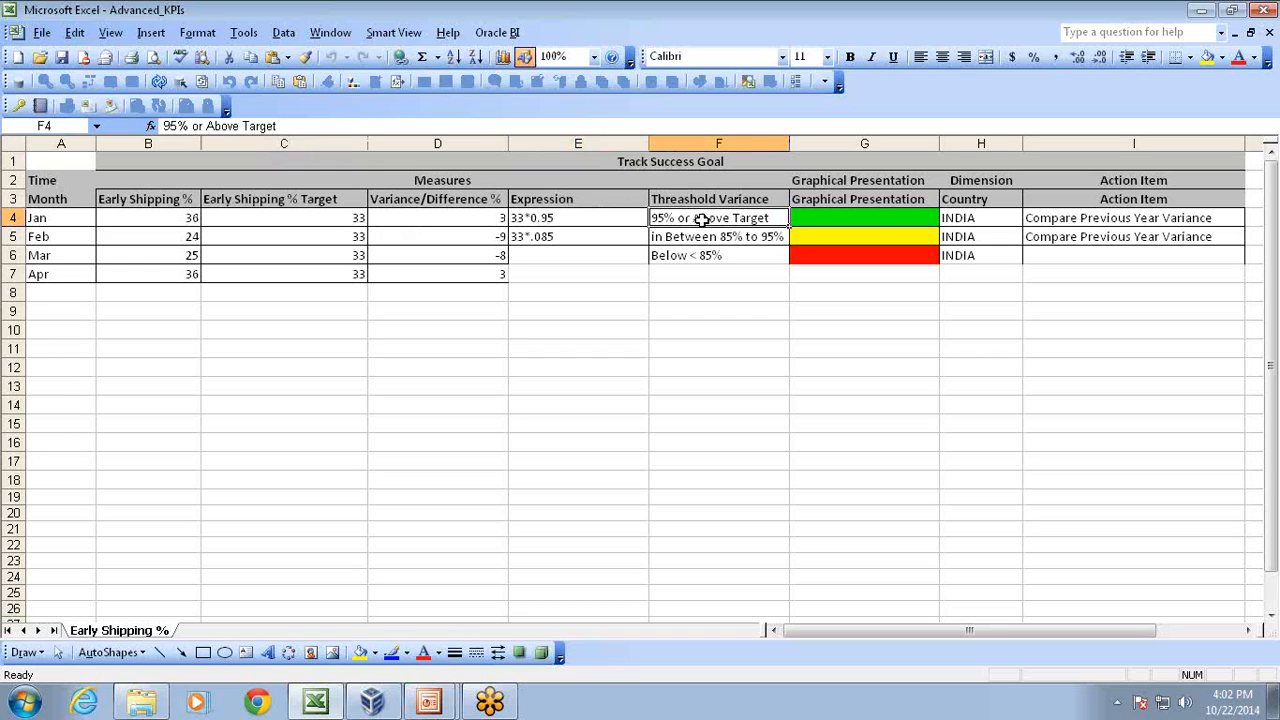
left_click(814, 219)
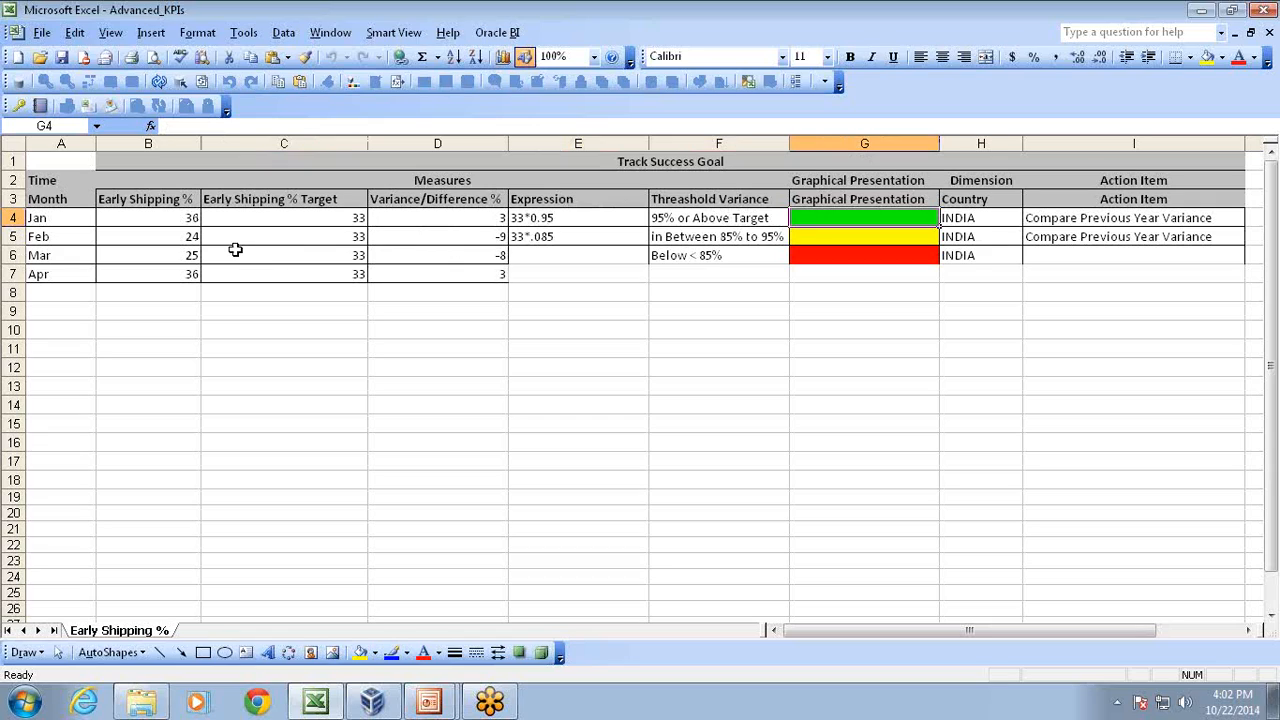
left_click(703, 240)
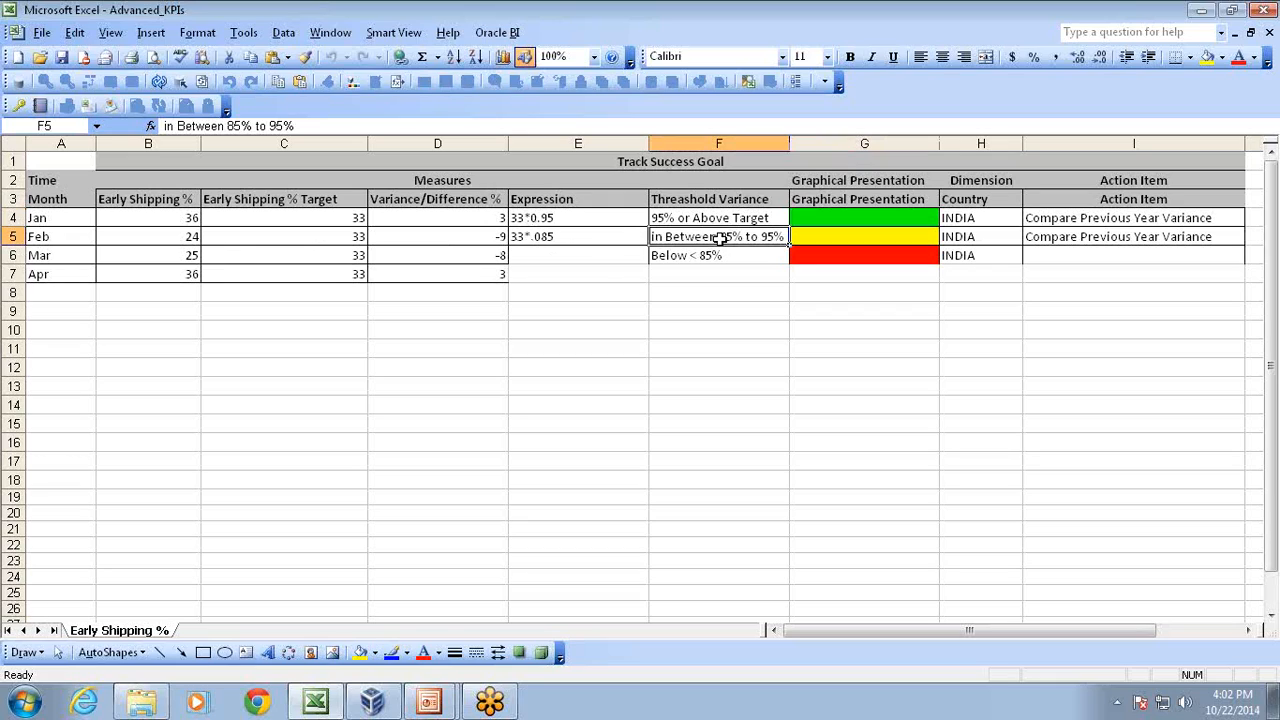
left_click(863, 238)
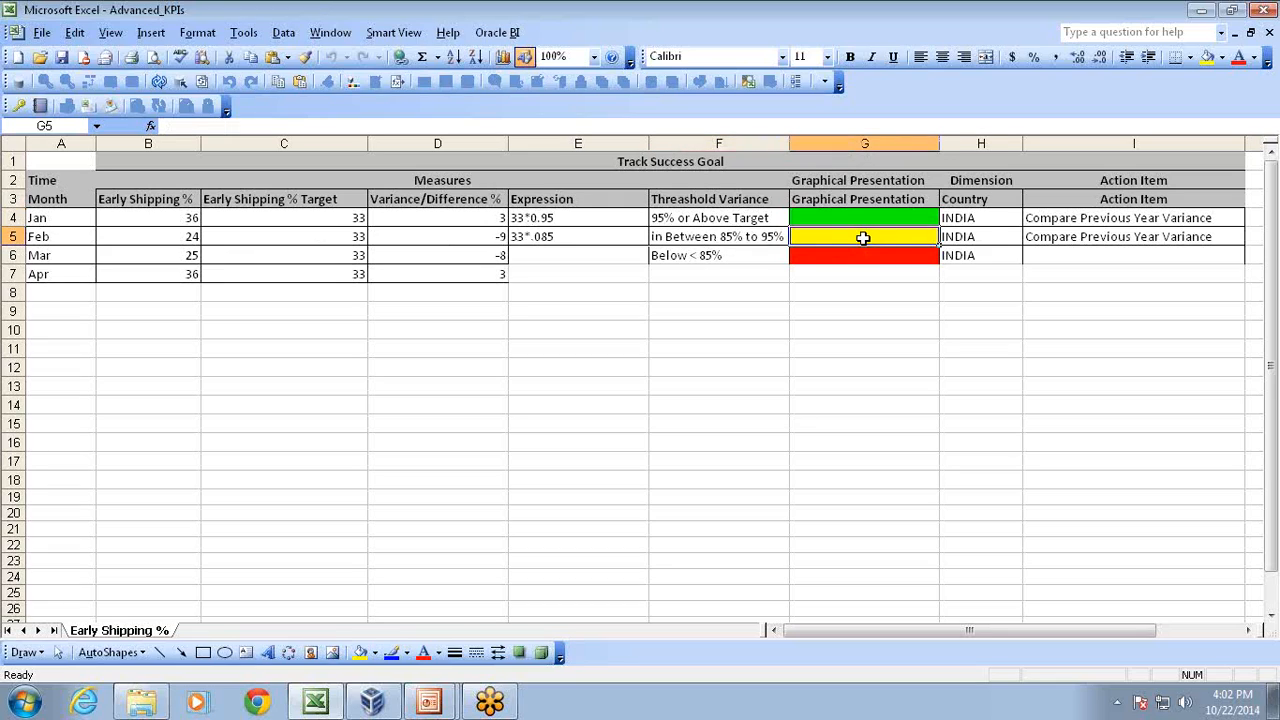
left_click(748, 251)
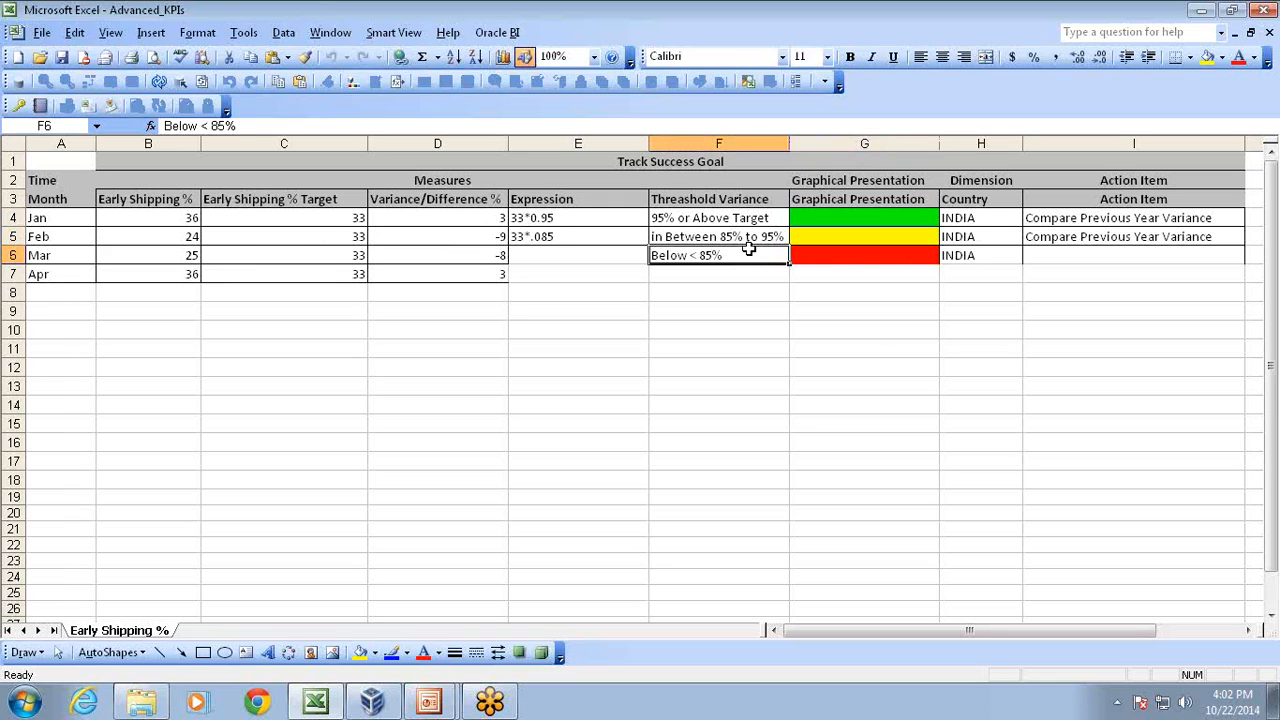
left_click(822, 251)
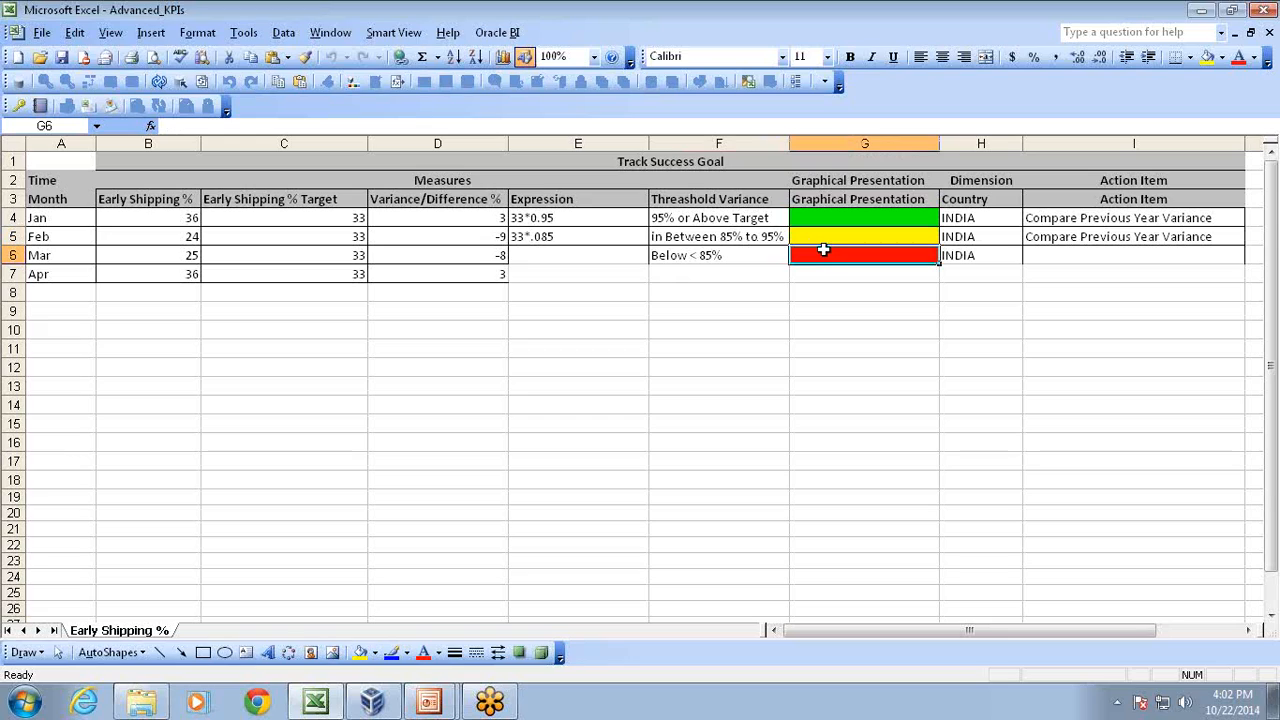
Compare the actual and target values with the threshold expressions, and review the Month, Country and Action Item columns.
left_click(189, 237)
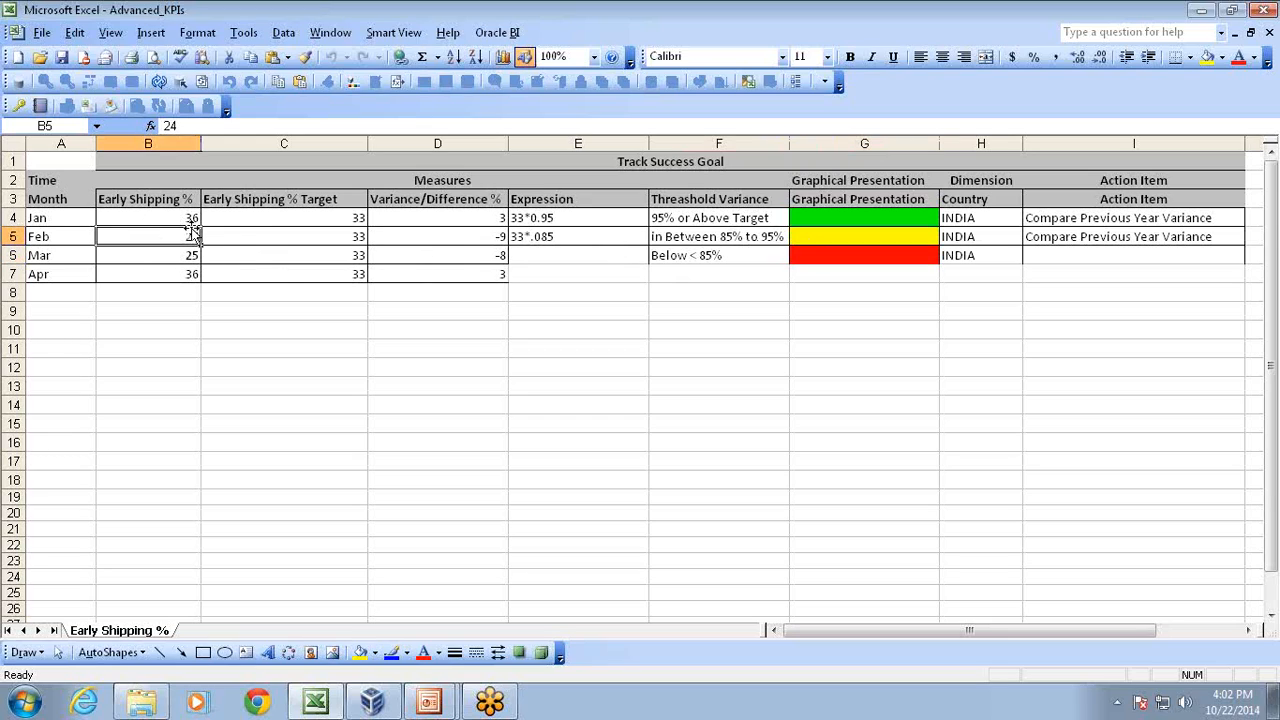
left_click(259, 222)
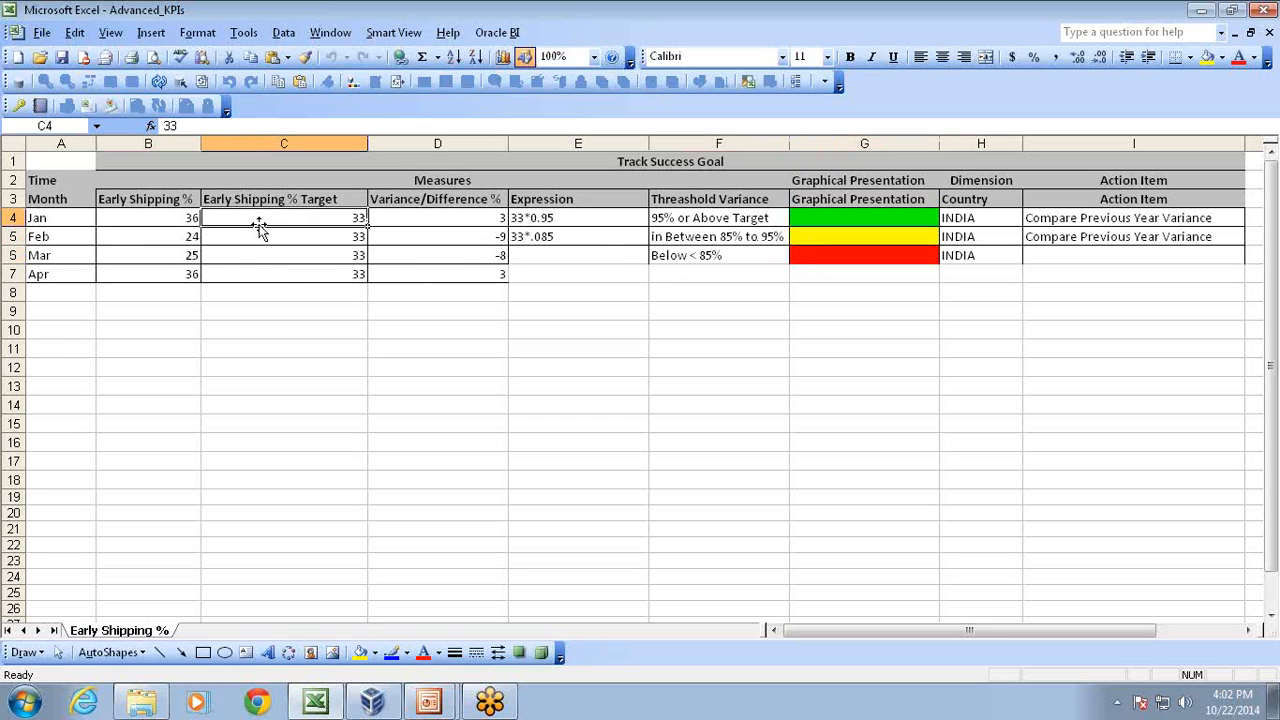
left_click_drag(688, 214, 688, 236)
left_click(573, 218)
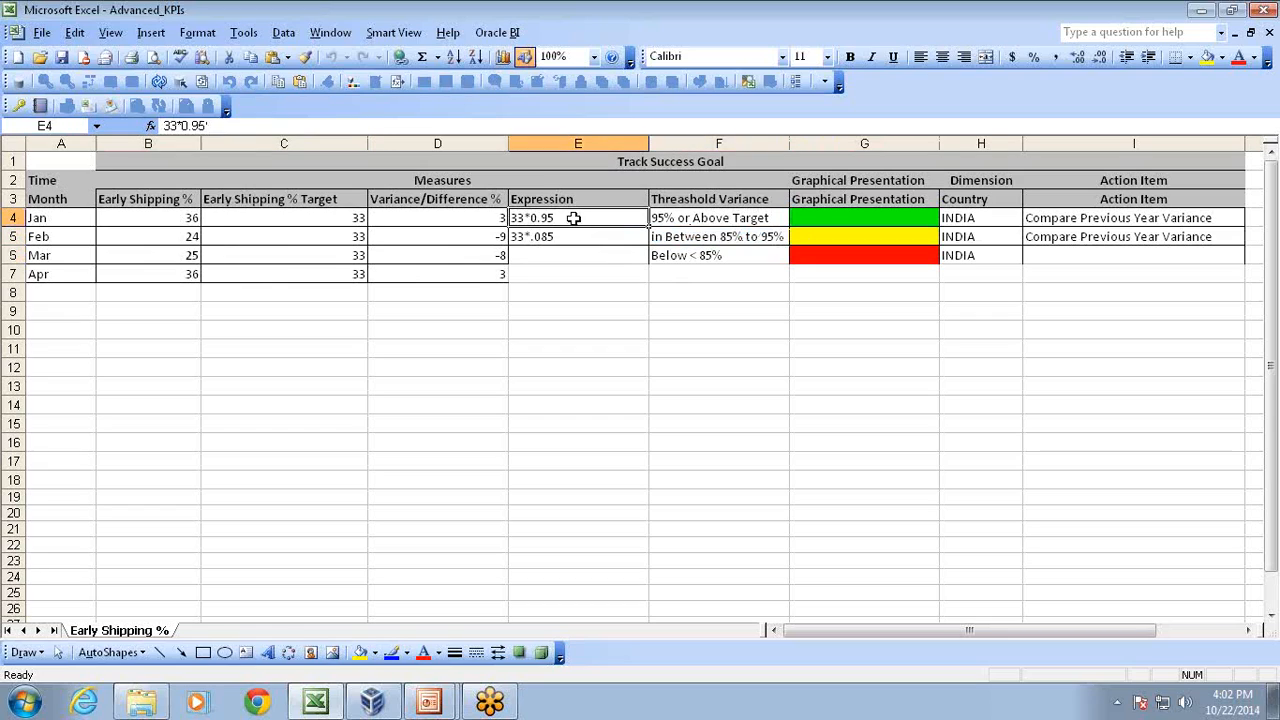
left_click(359, 218)
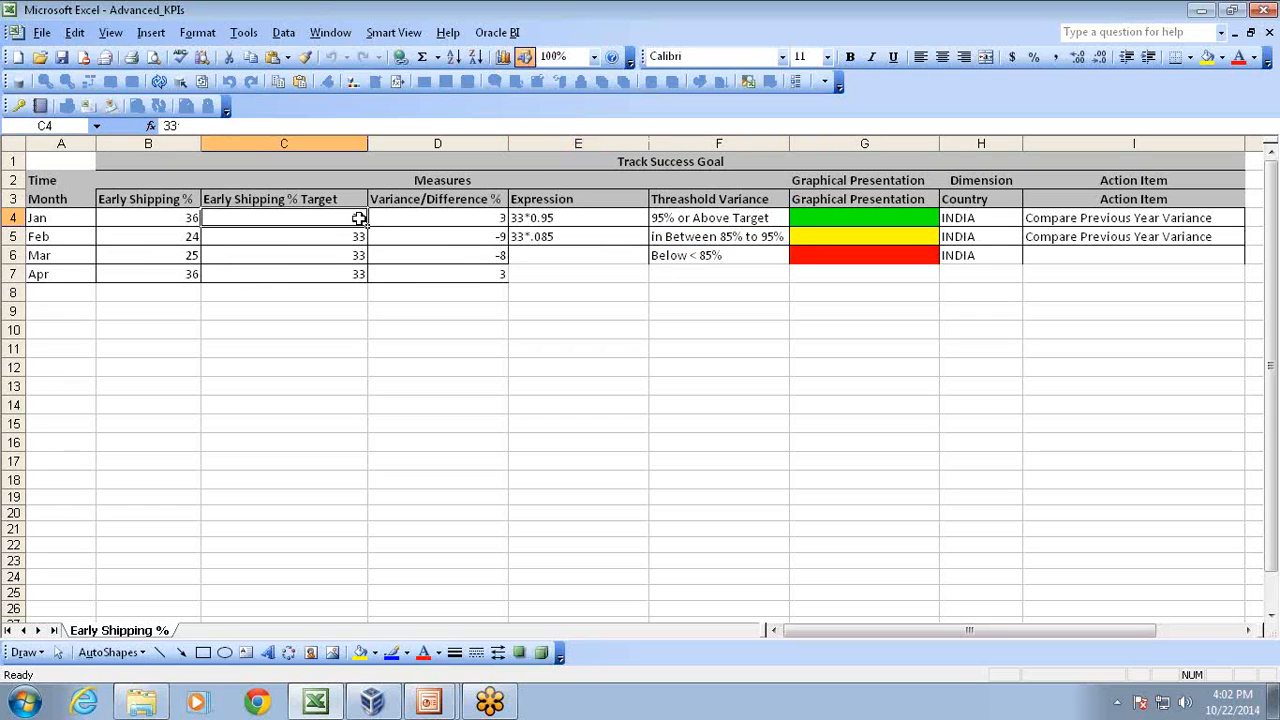
left_click(556, 212)
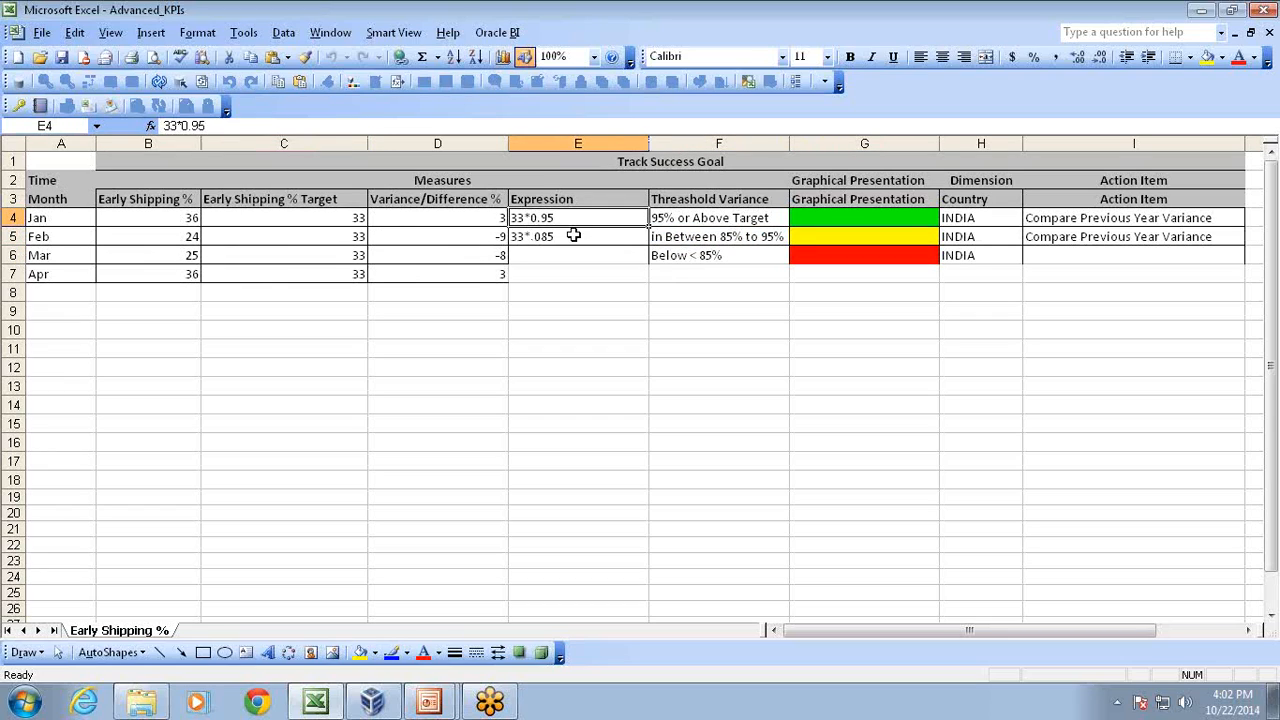
left_click(573, 235)
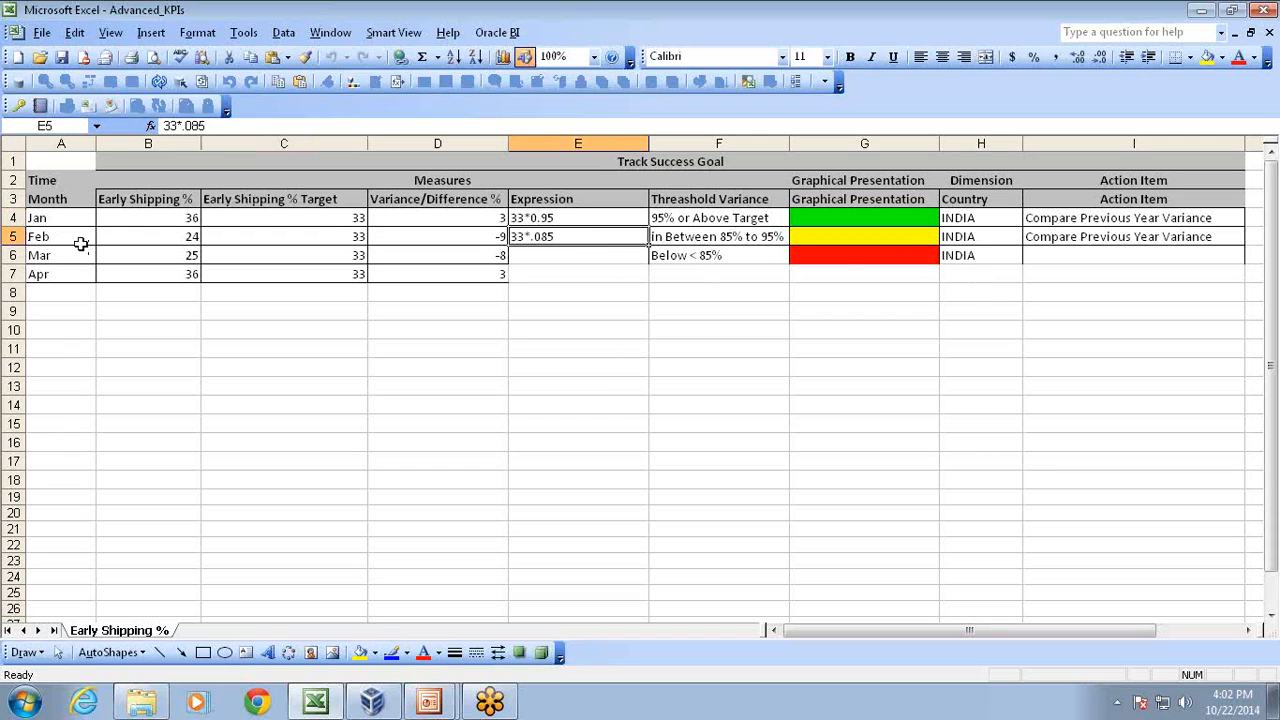
left_click_drag(42, 218, 45, 290)
left_click_drag(1005, 216, 996, 254)
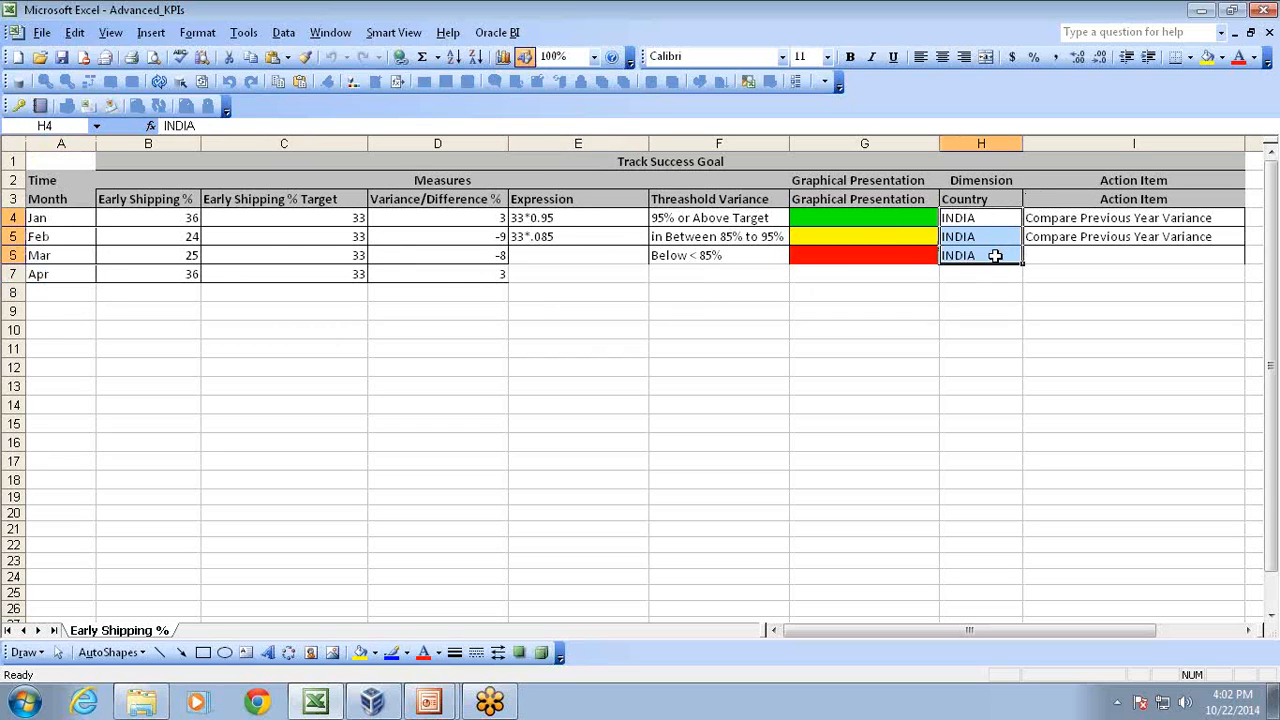
left_click_drag(1100, 222, 1102, 240)
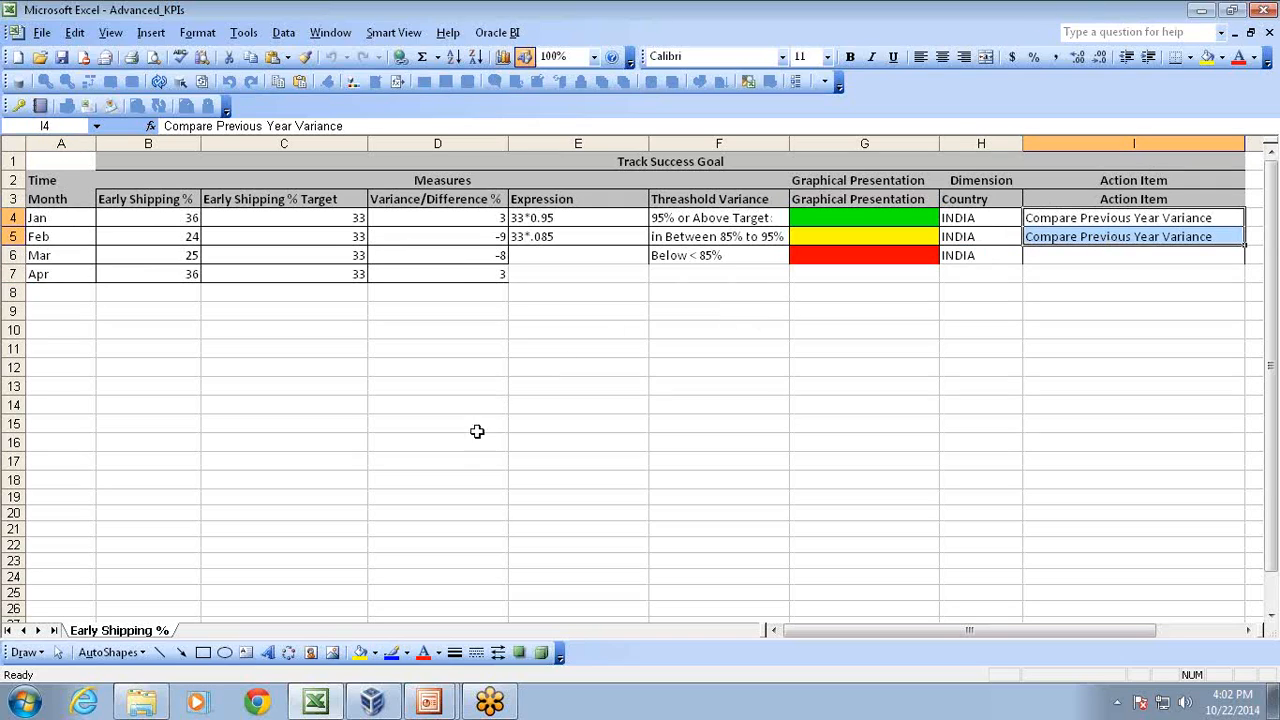
Switch to Oracle Business Intelligence and add T02 Per Name Month from the Time folder to the analysis columns.
left_click(374, 702)
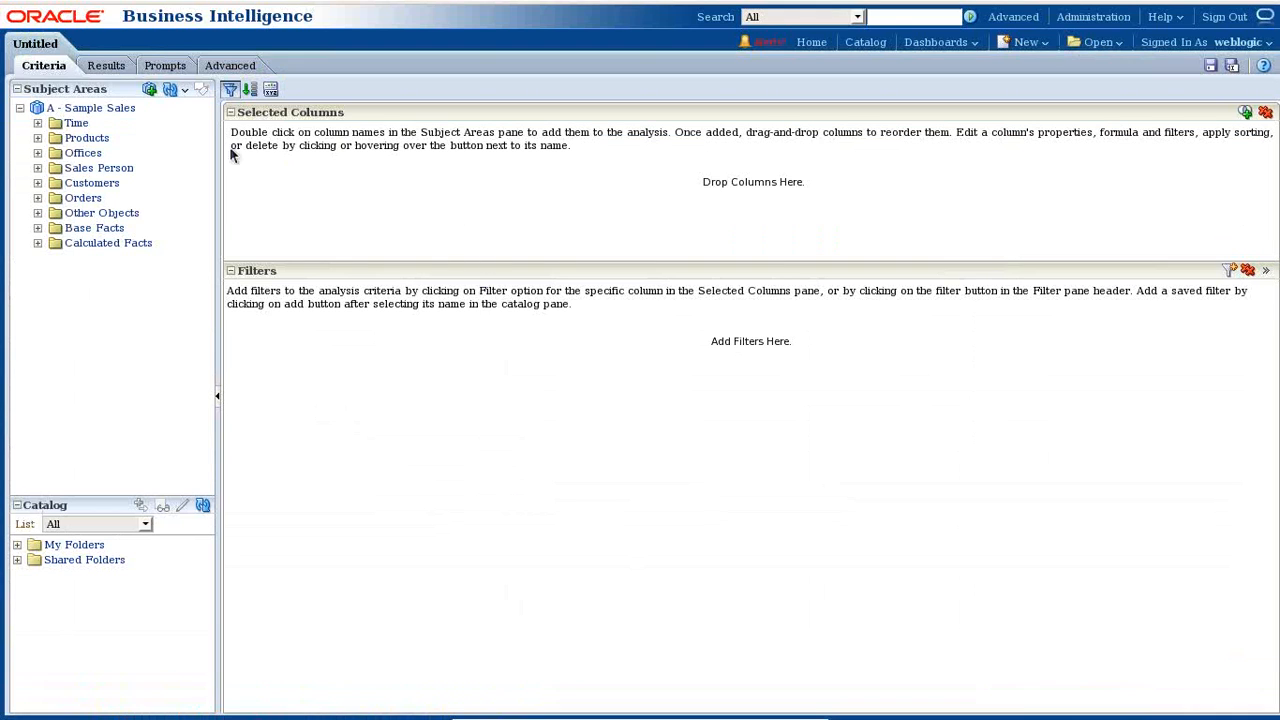
left_click(38, 123)
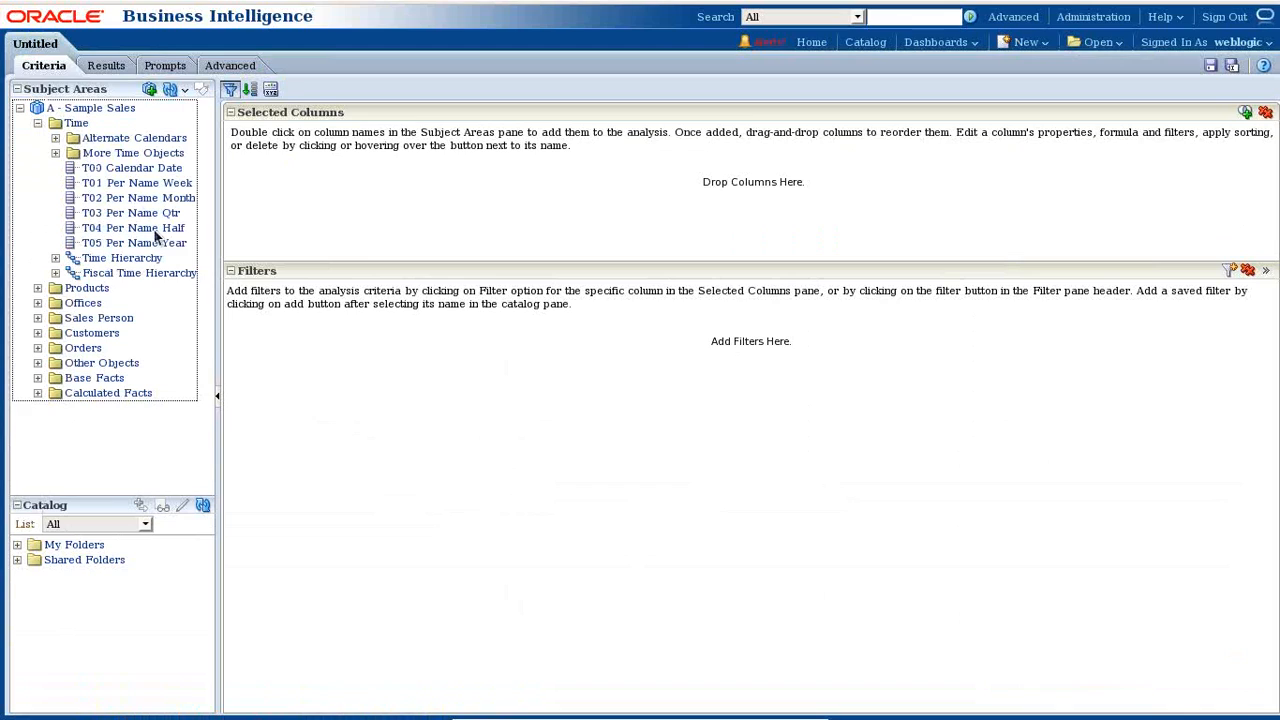
left_click_drag(155, 199, 340, 190)
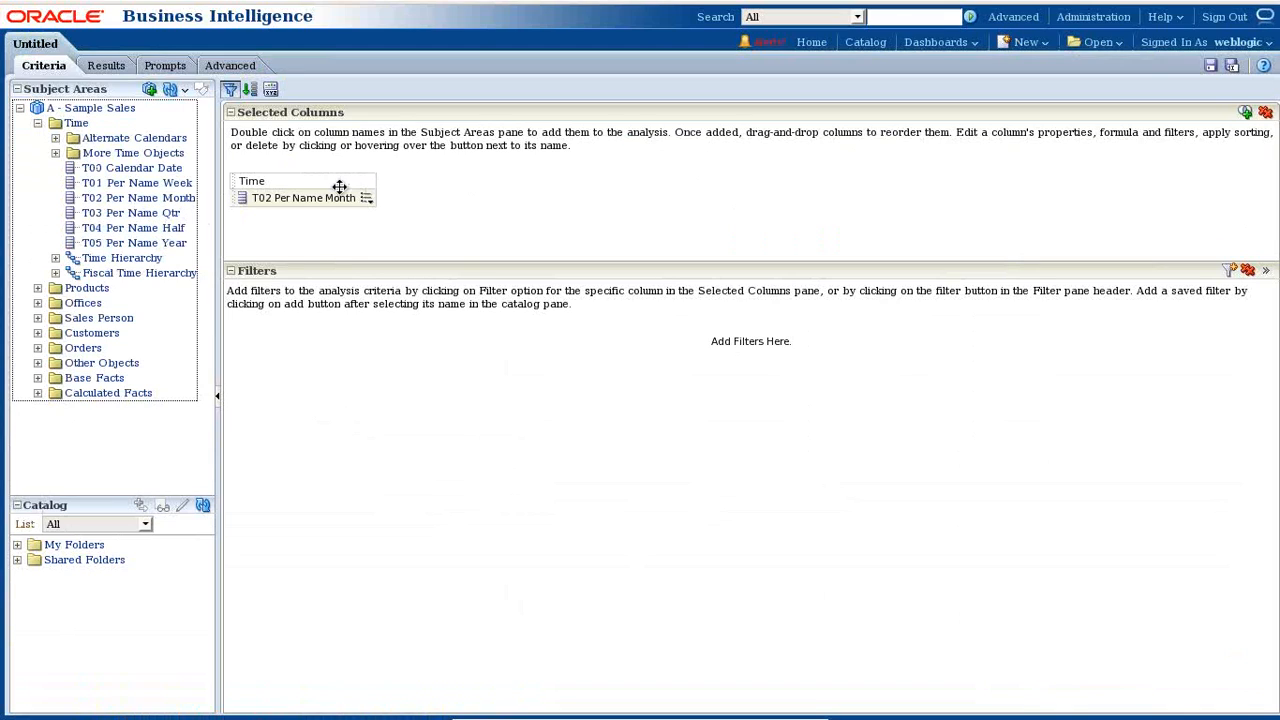
left_click(37, 123)
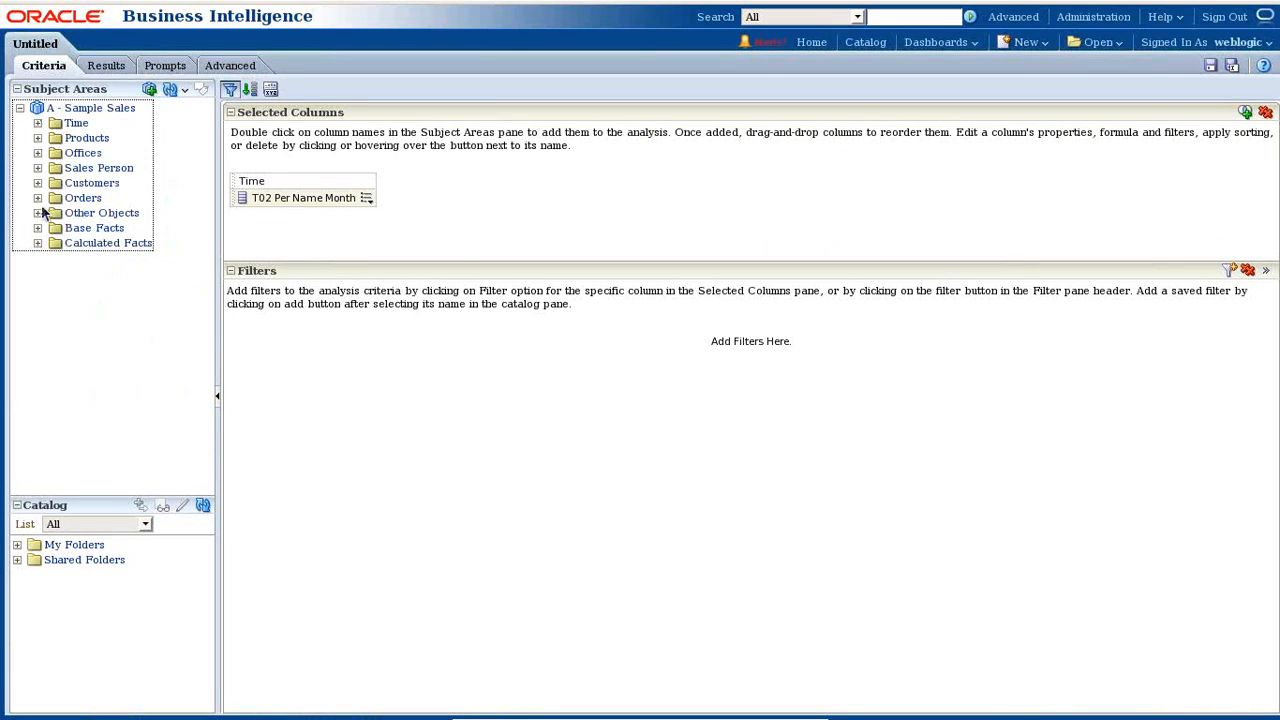
Add 45 Early Shipped Pct from the Simple Calculations folder to the analysis and sort T02 Per Name Month in ascending order.
left_click(38, 243)
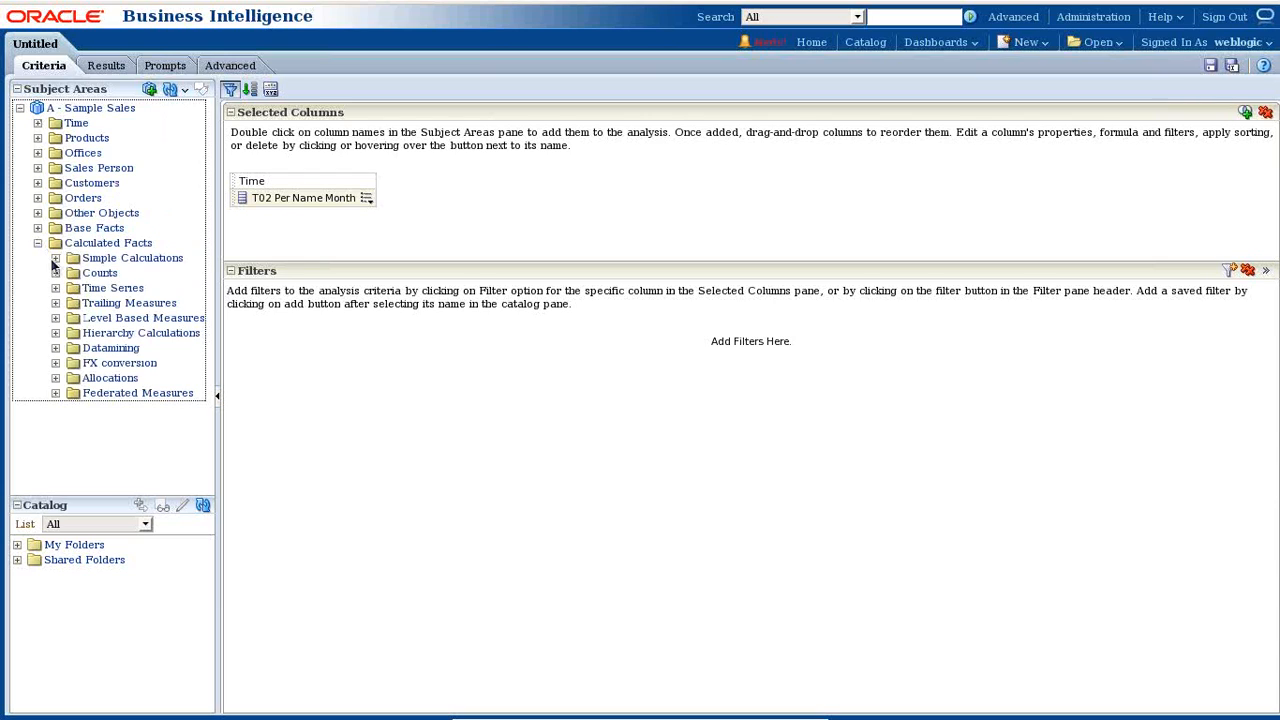
left_click(54, 258)
scroll(140, 392, "down", 2)
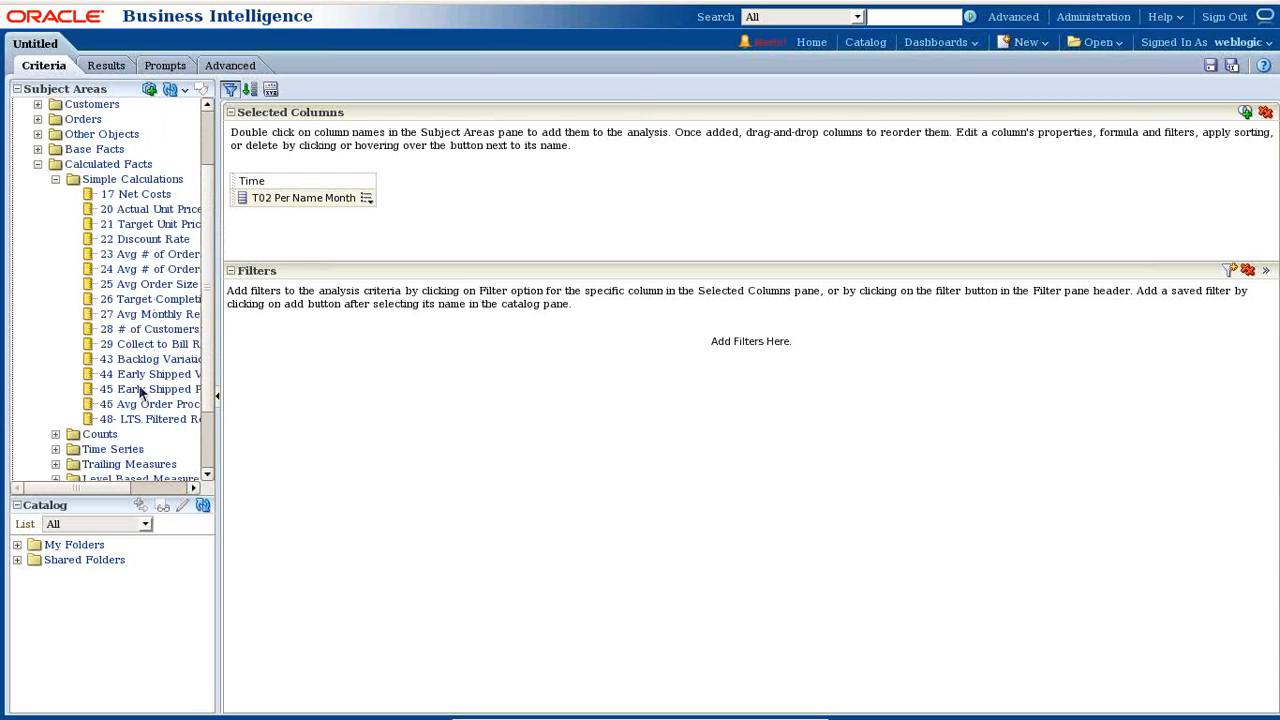
left_click_drag(140, 395, 394, 200)
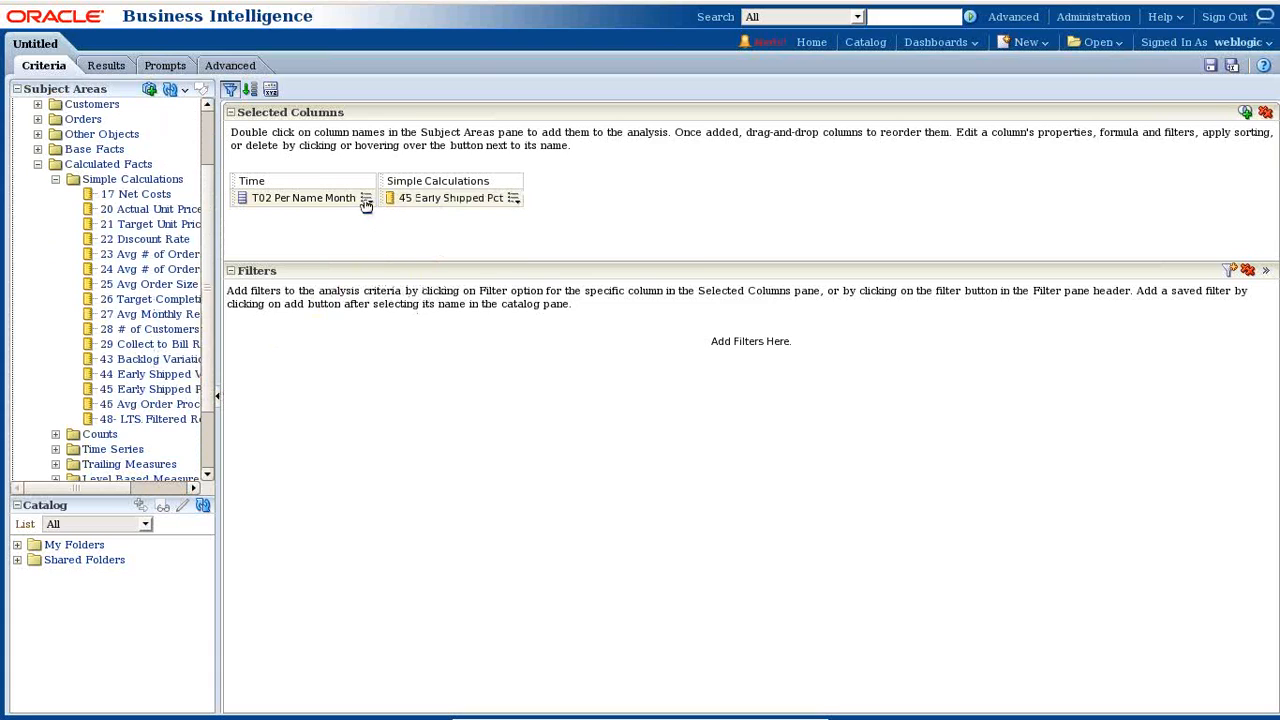
mouse_move(366, 199)
mouse_move(410, 216)
left_click(526, 220)
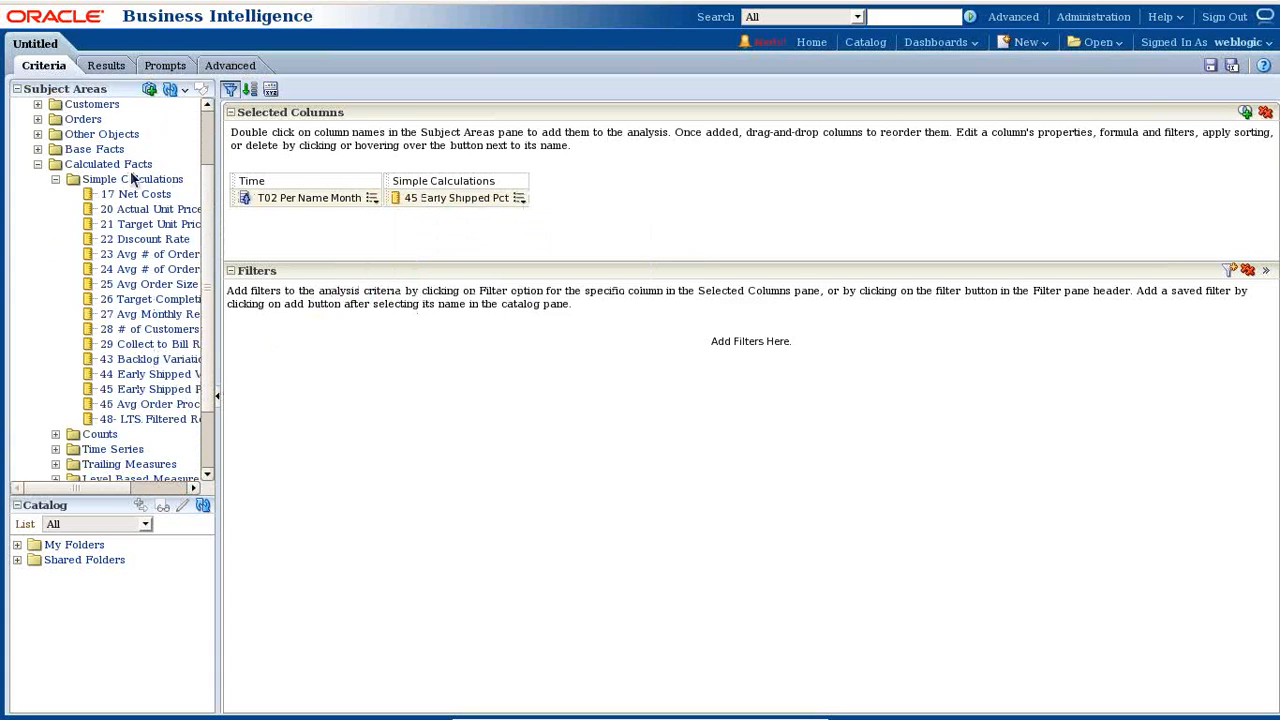
Filter the analysis to T05 Per Name Year equal to 2009 and display the results.
left_click(39, 165)
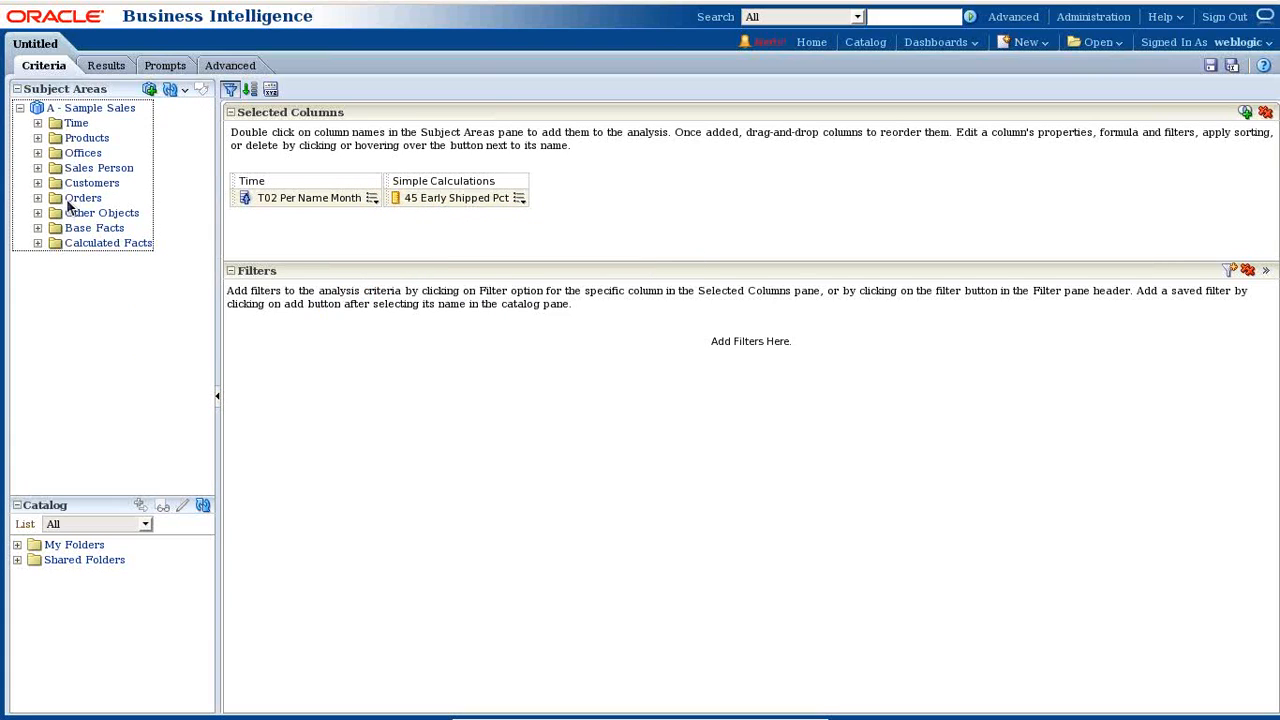
left_click(37, 124)
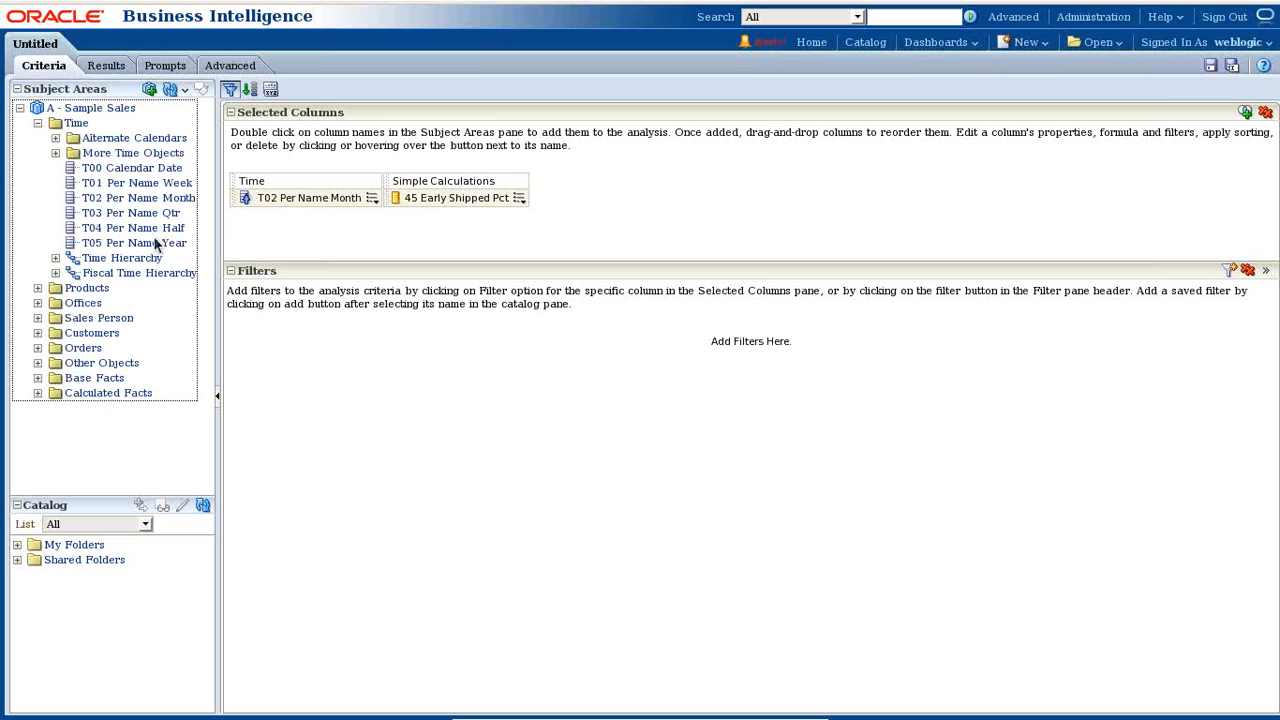
left_click_drag(166, 246, 480, 305)
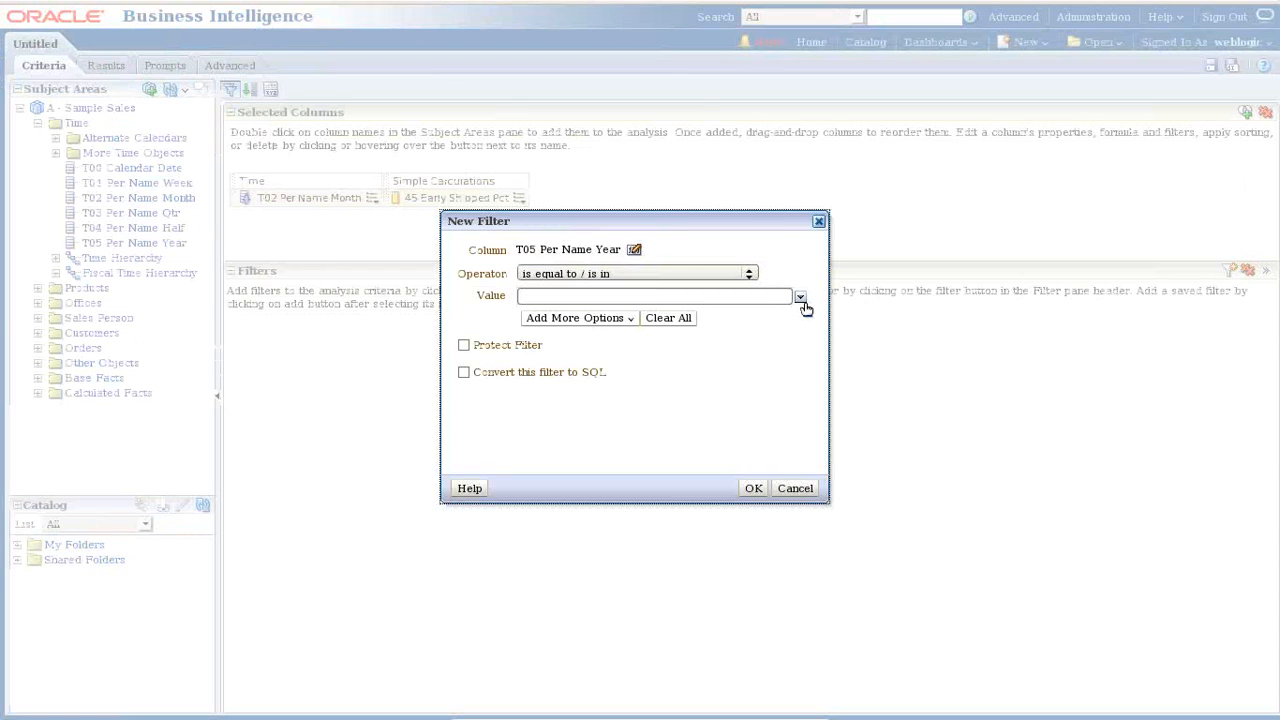
left_click(800, 297)
left_click(530, 407)
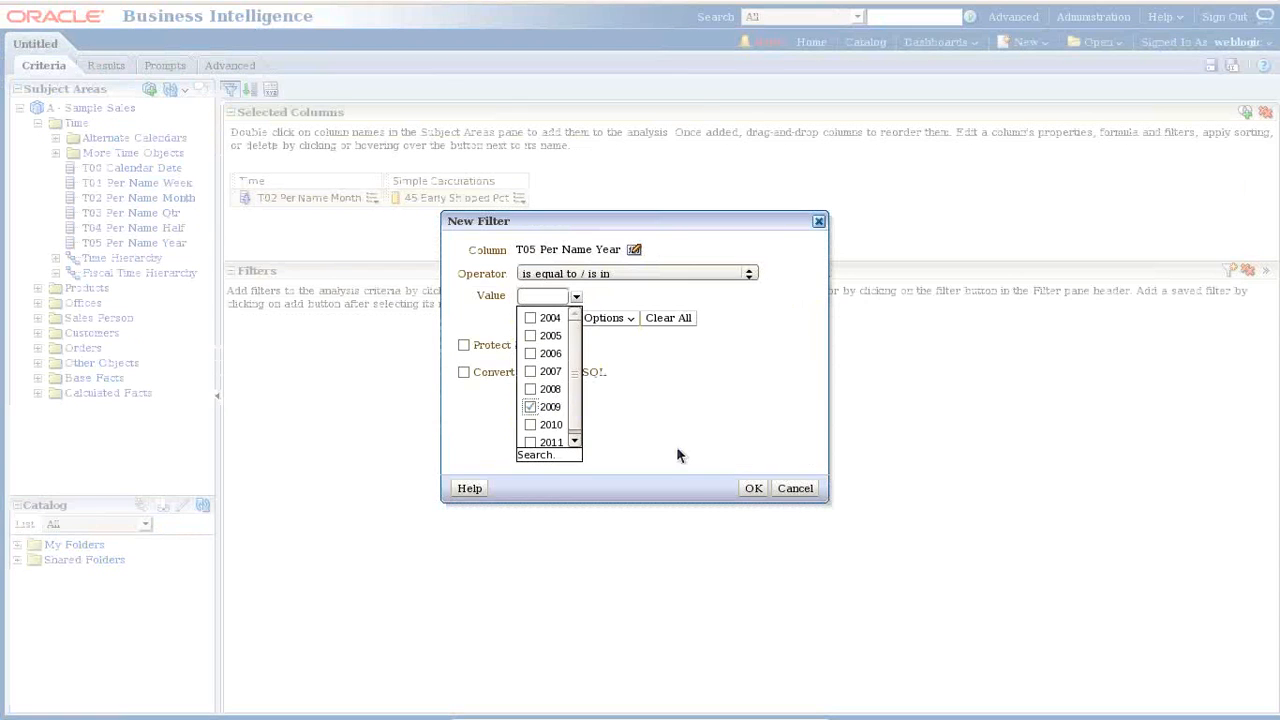
left_click(752, 488)
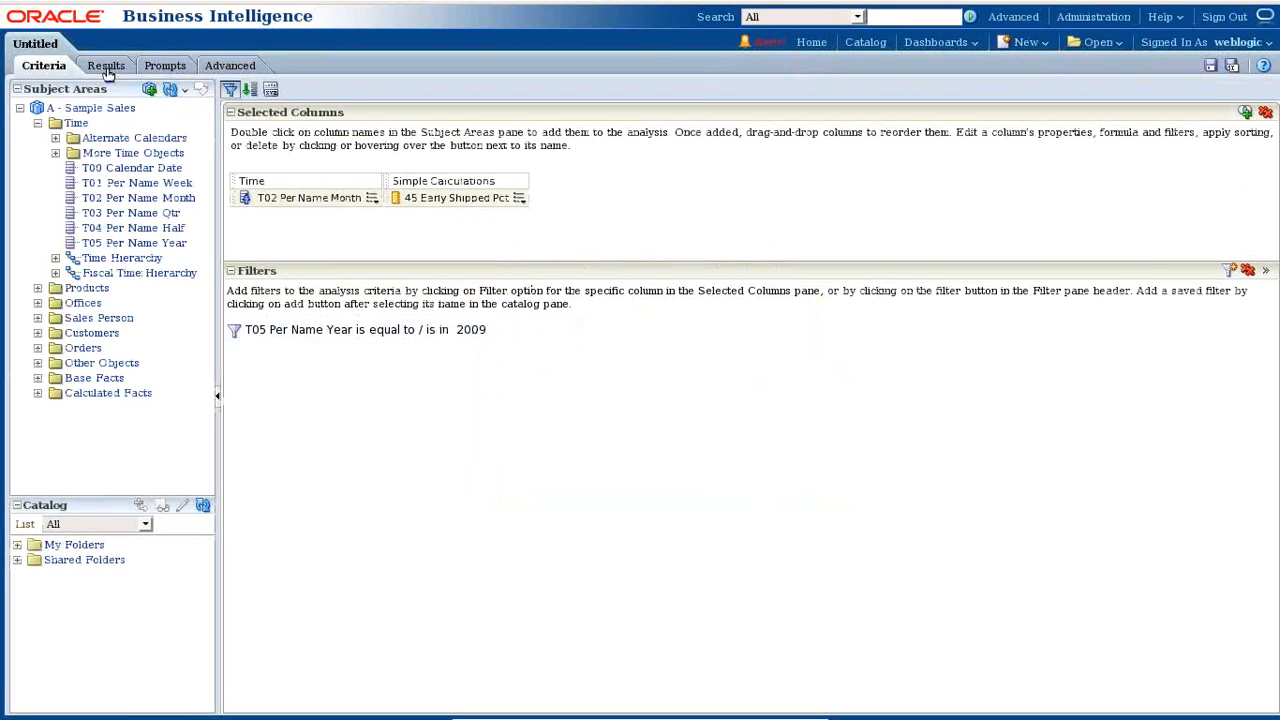
left_click(104, 65)
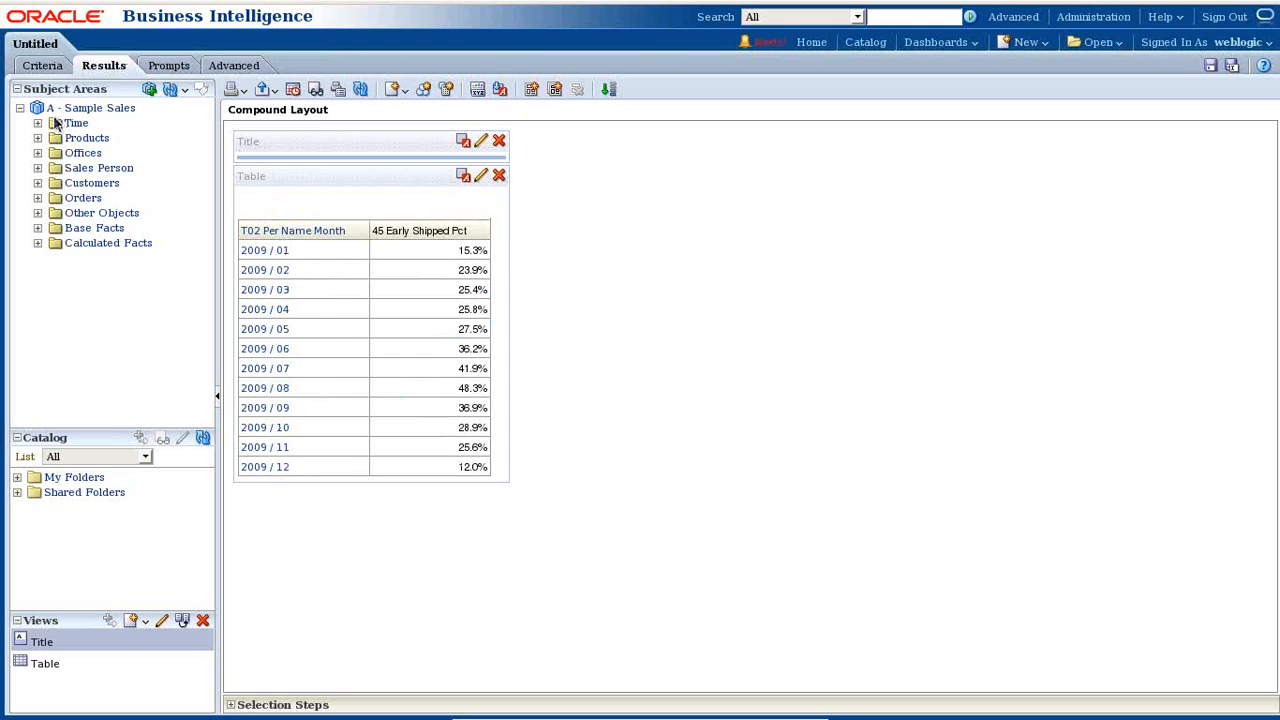
Return to the analysis criteria and add a second 45 Early Shipped Pct column from Simple Calculations.
left_click(44, 67)
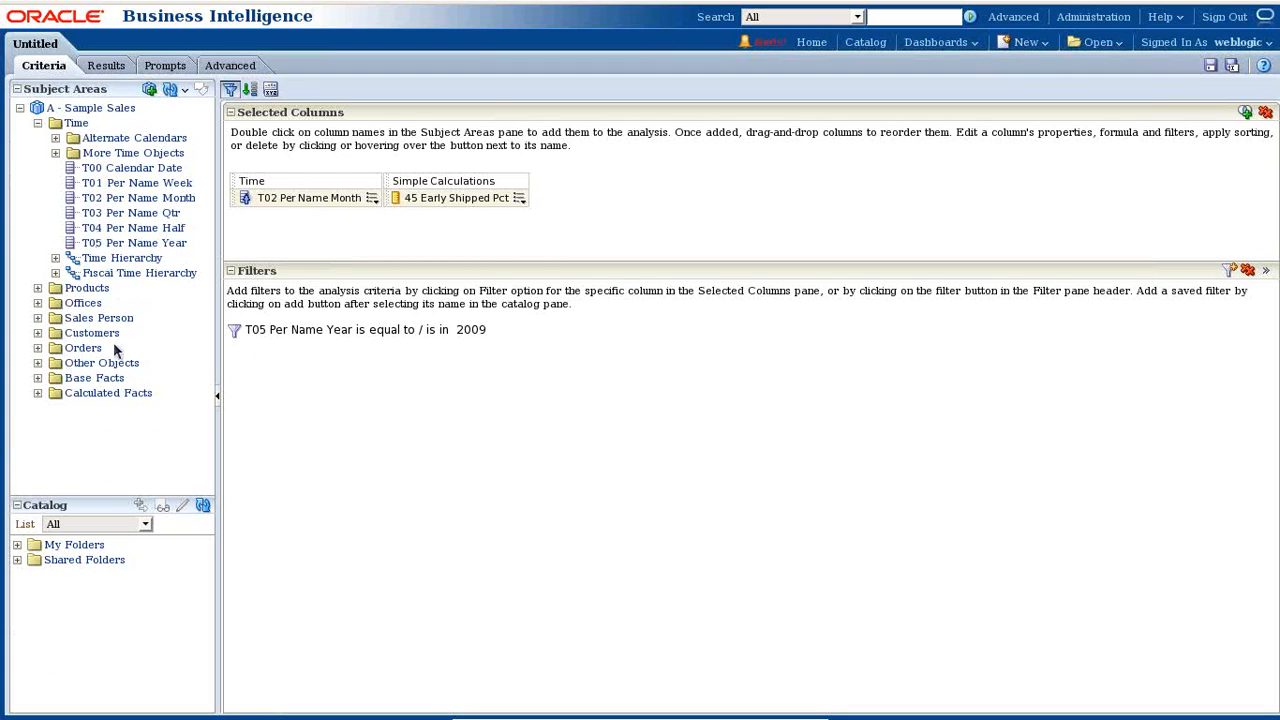
left_click(37, 394)
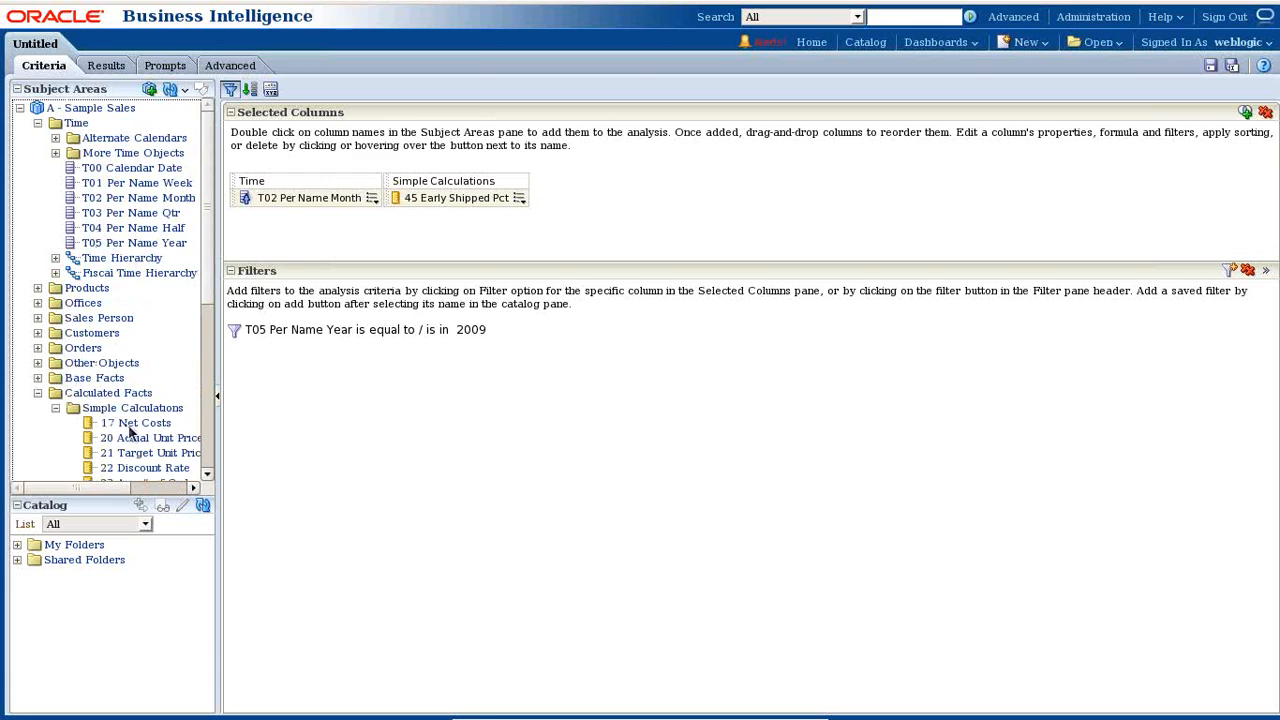
scroll(140, 405, "down", 3)
scroll(145, 403, "down", 2)
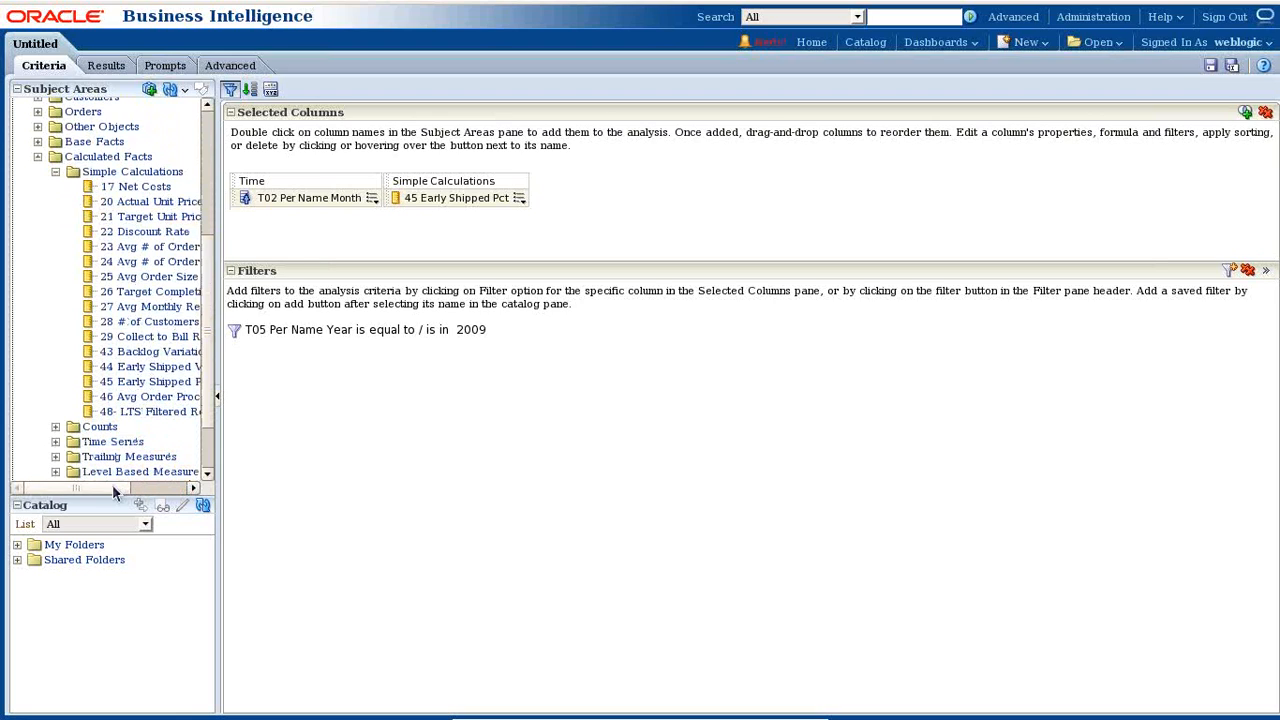
left_click_drag(112, 487, 172, 490)
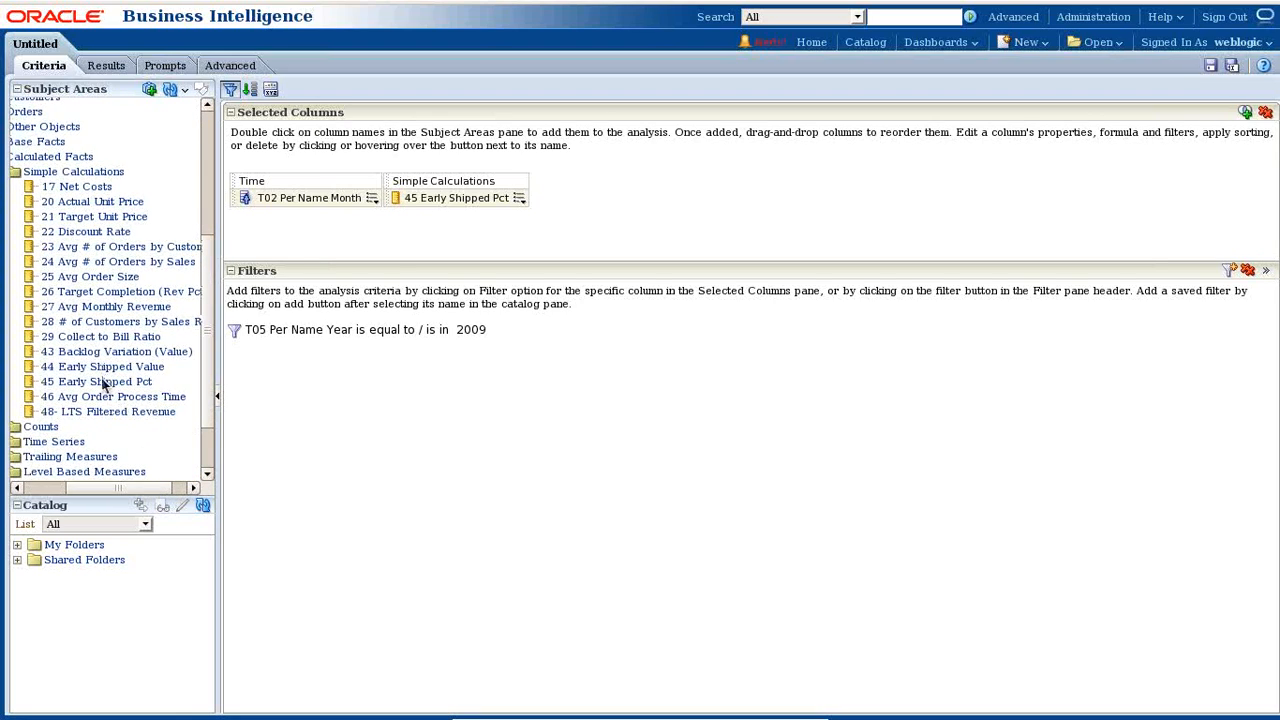
left_click_drag(104, 386, 613, 226)
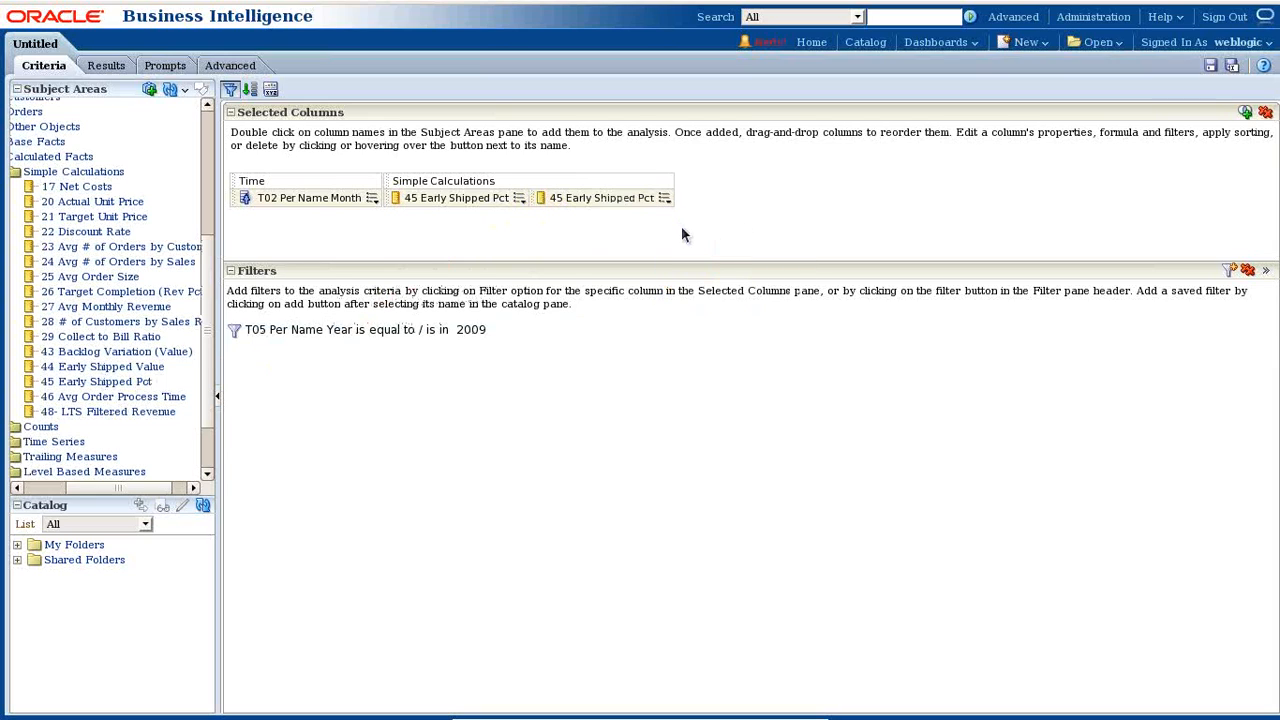
Give the second 45 Early Shipped Pct column the custom heading Early Shipped Pct Target.
left_click(664, 199)
left_click(710, 231)
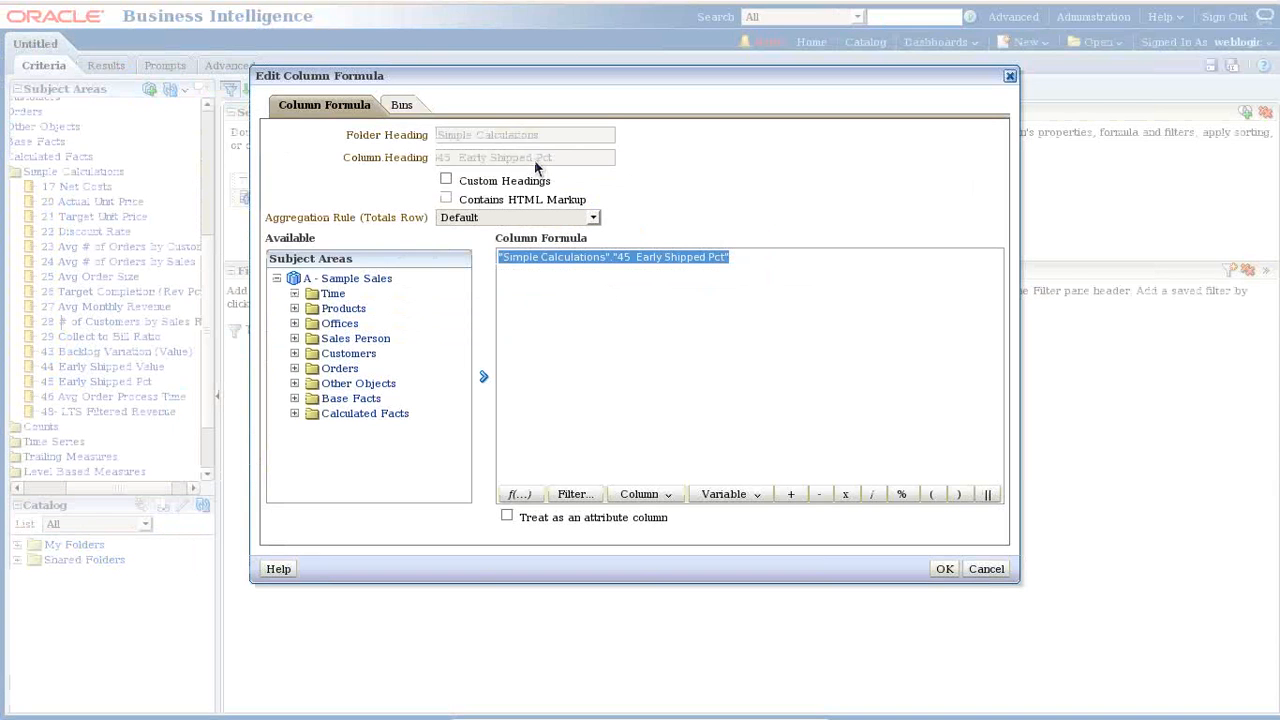
left_click(445, 180)
left_click_drag(578, 160, 420, 166)
left_click(456, 162)
key("BackSpace")
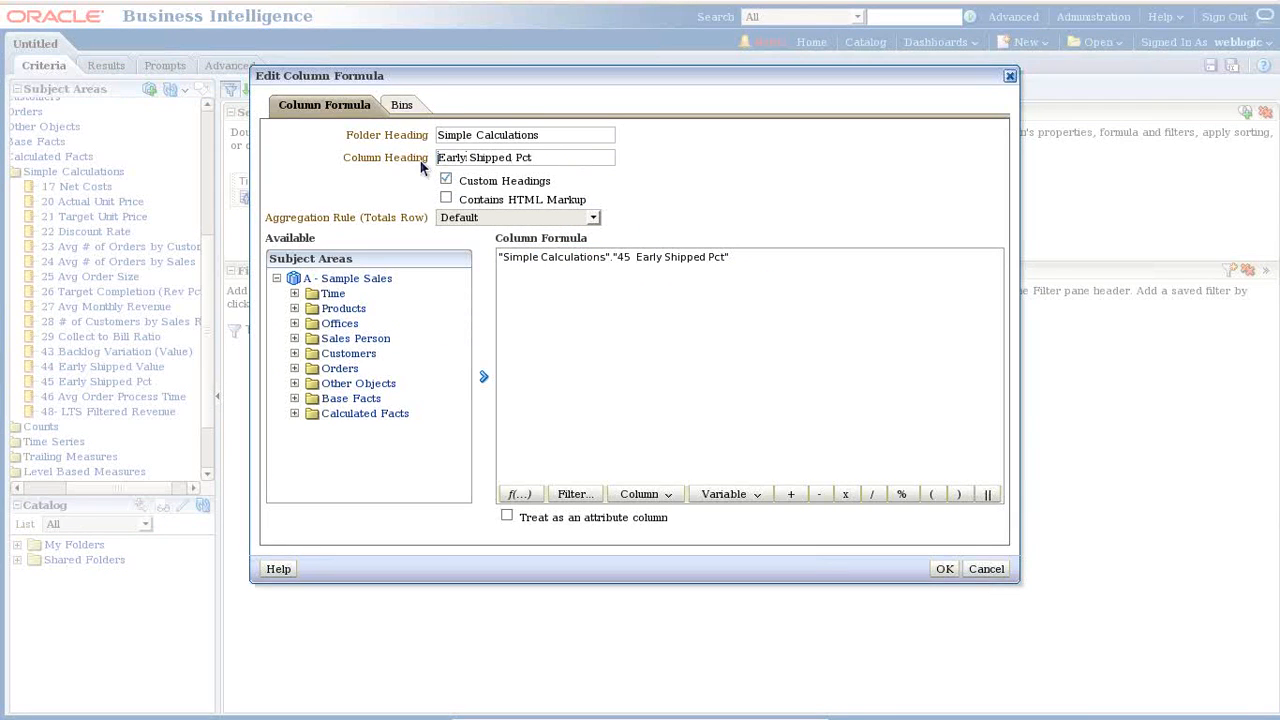
type("Target")
left_click(944, 568)
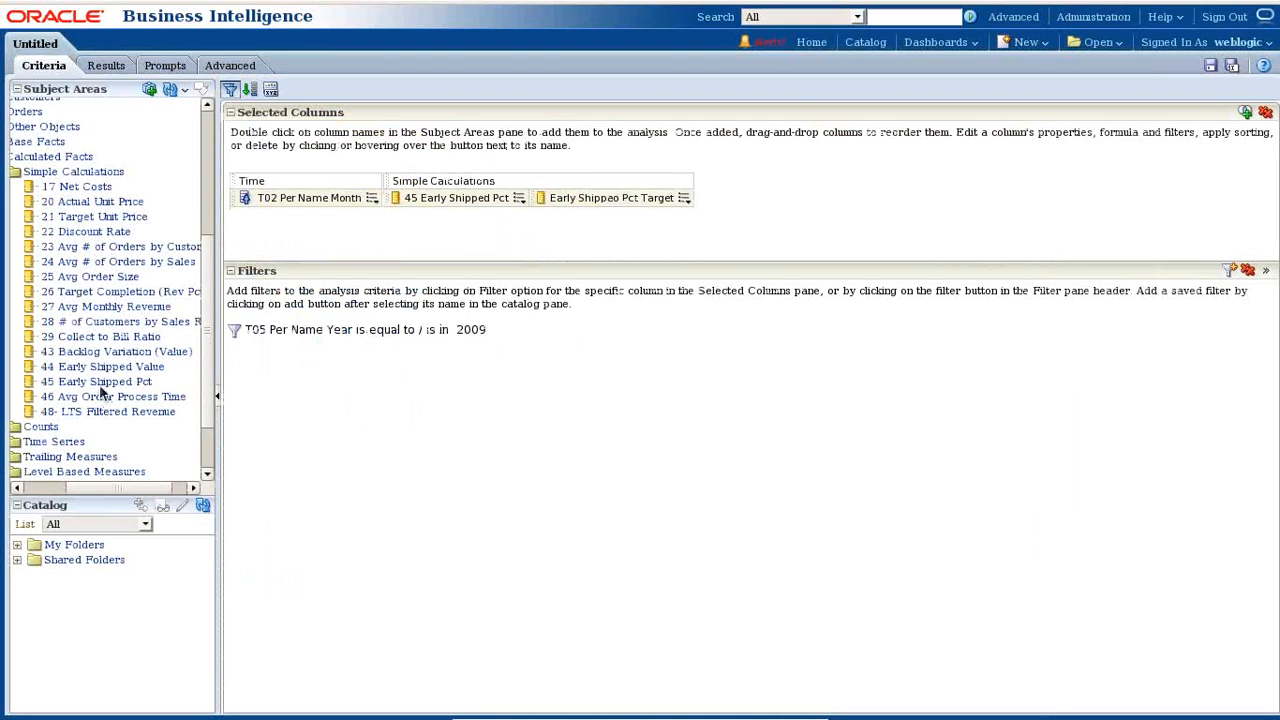
Add a third 45 Early Shipped Pct column and give it the custom heading Early Shipped Vareiance.
left_click_drag(103, 390, 810, 218)
left_click(829, 198)
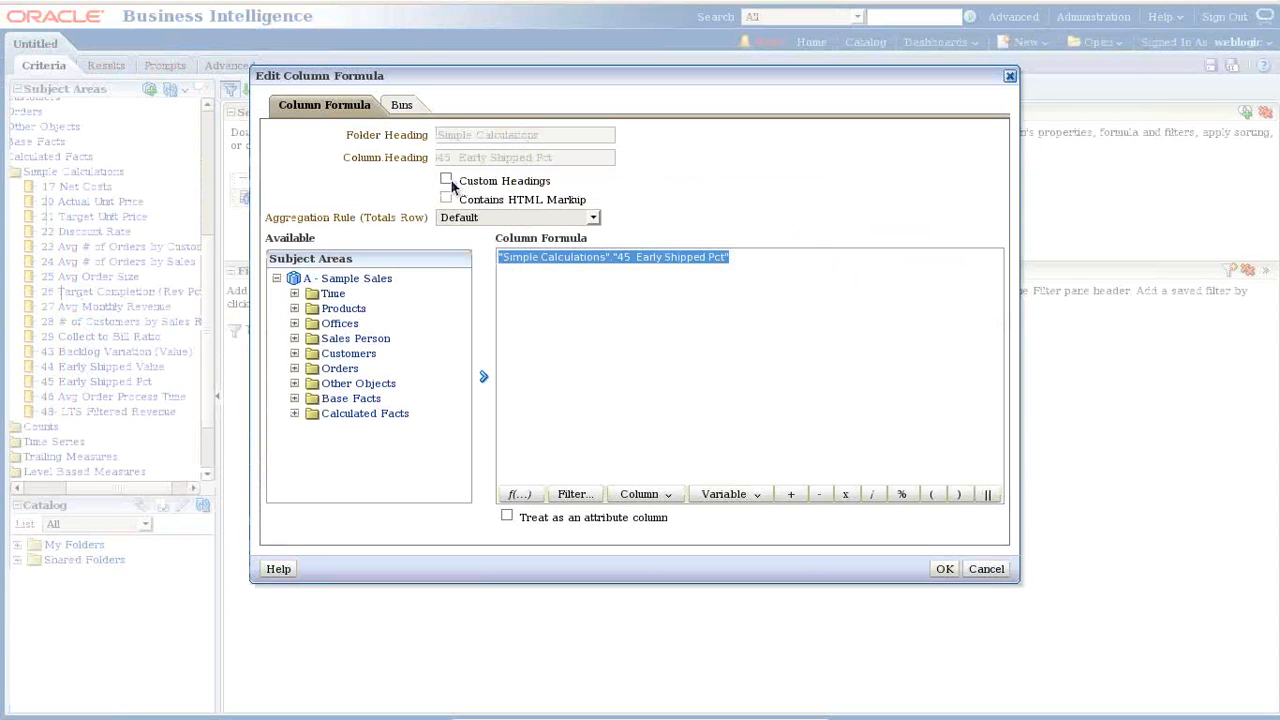
left_click(446, 181)
left_click(548, 156)
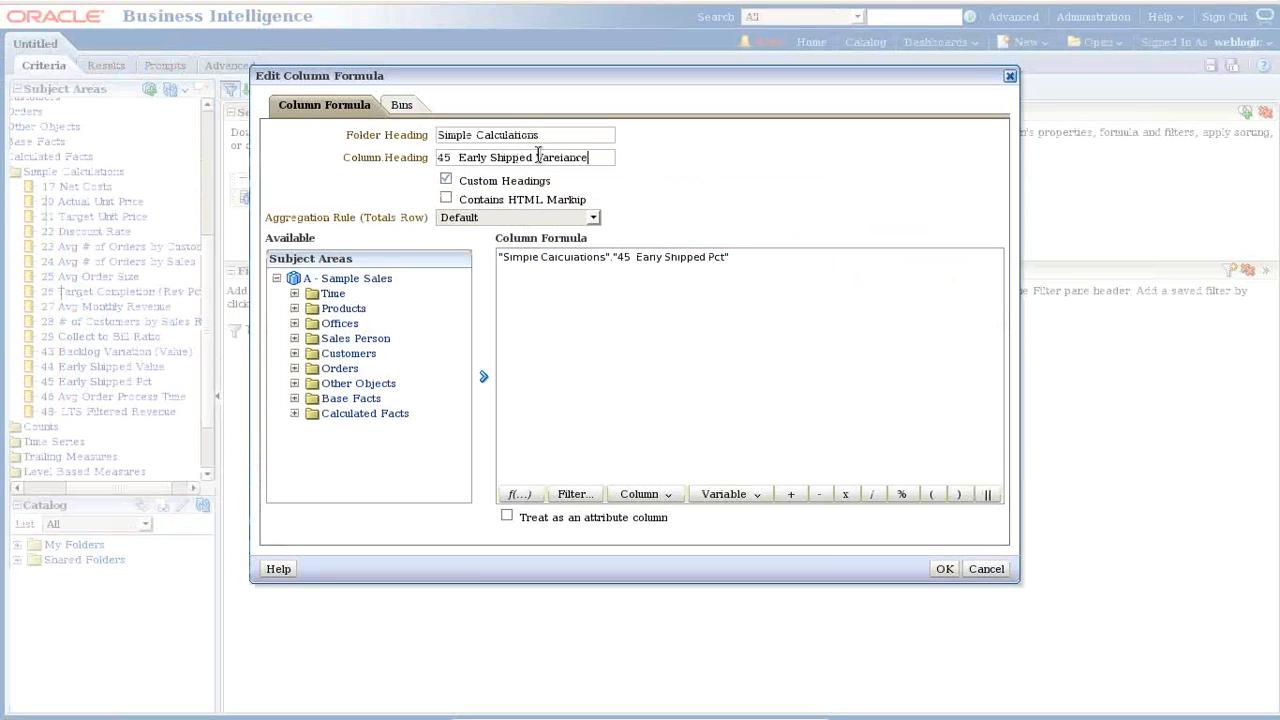
left_click(458, 157)
key("shift+End")
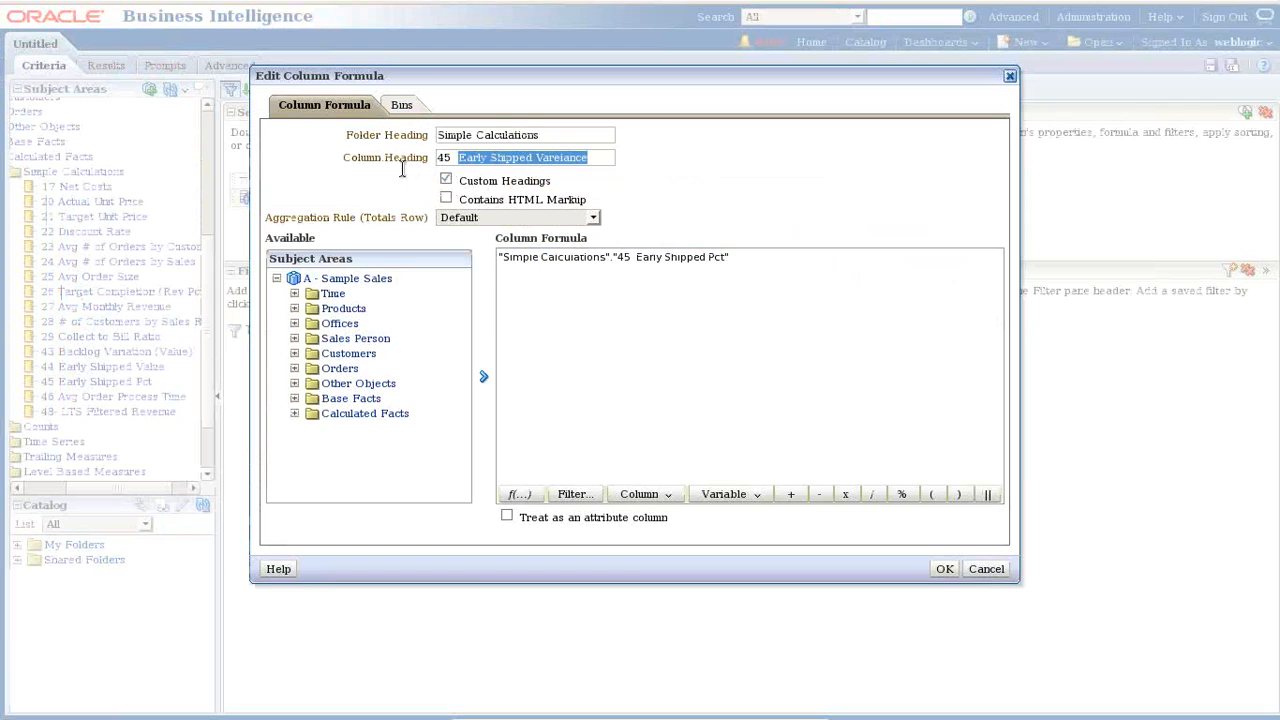
key("Left")
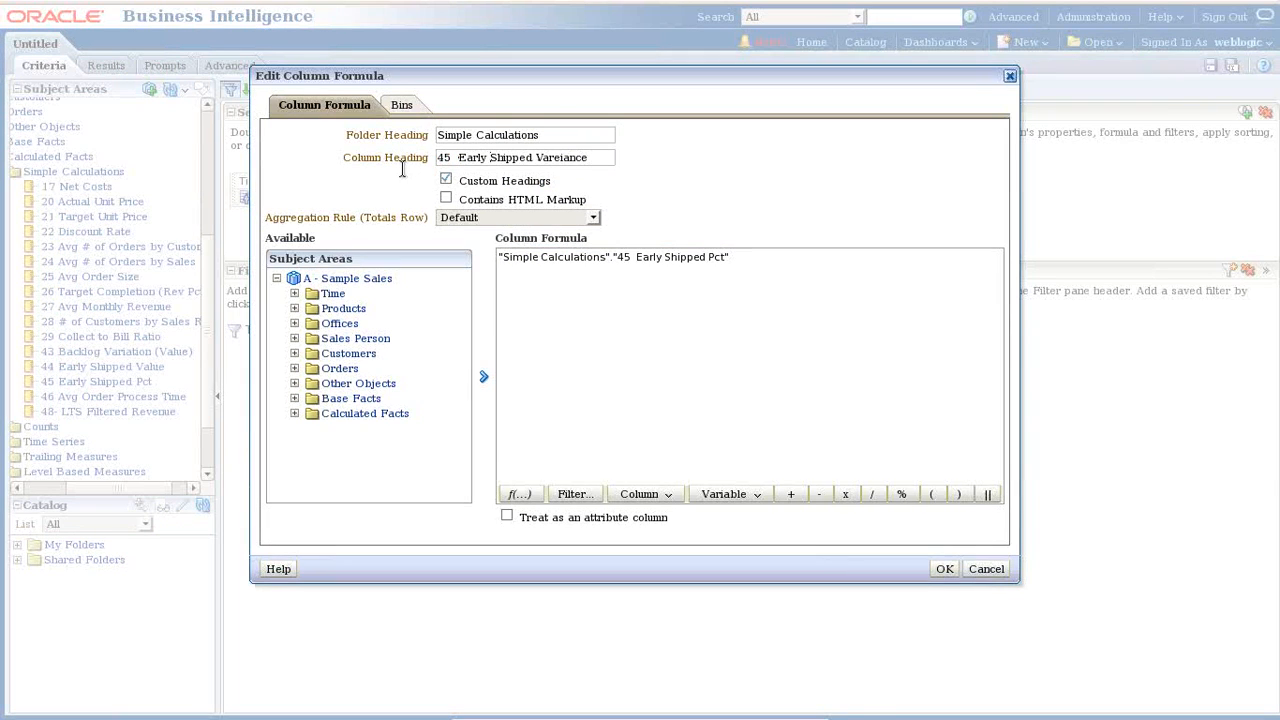
key("Home")
key("Delete")
key("Delete")
key("Delete")
key("Delete")
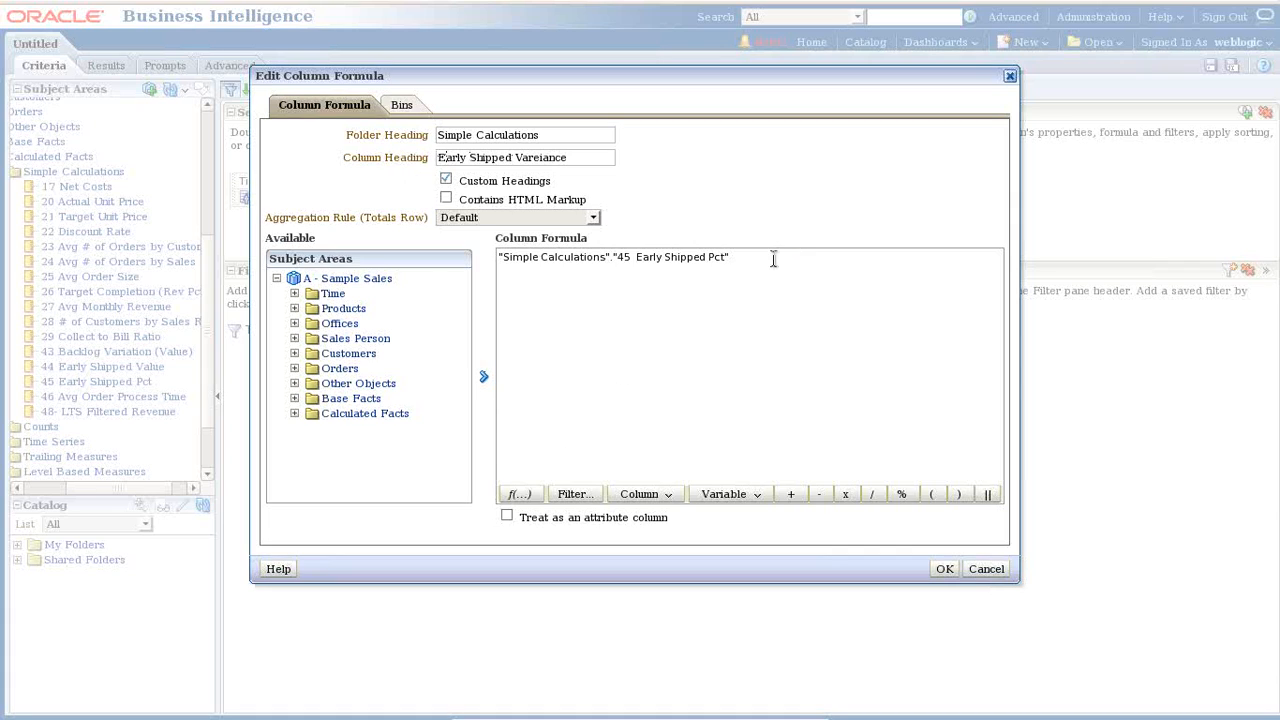
Replace the Early Shipped Vareiance column's formula with 45 Early Shipped Pct minus Early Shipped Pct Target.
left_click_drag(773, 259, 419, 258)
key("Delete")
left_click(650, 494)
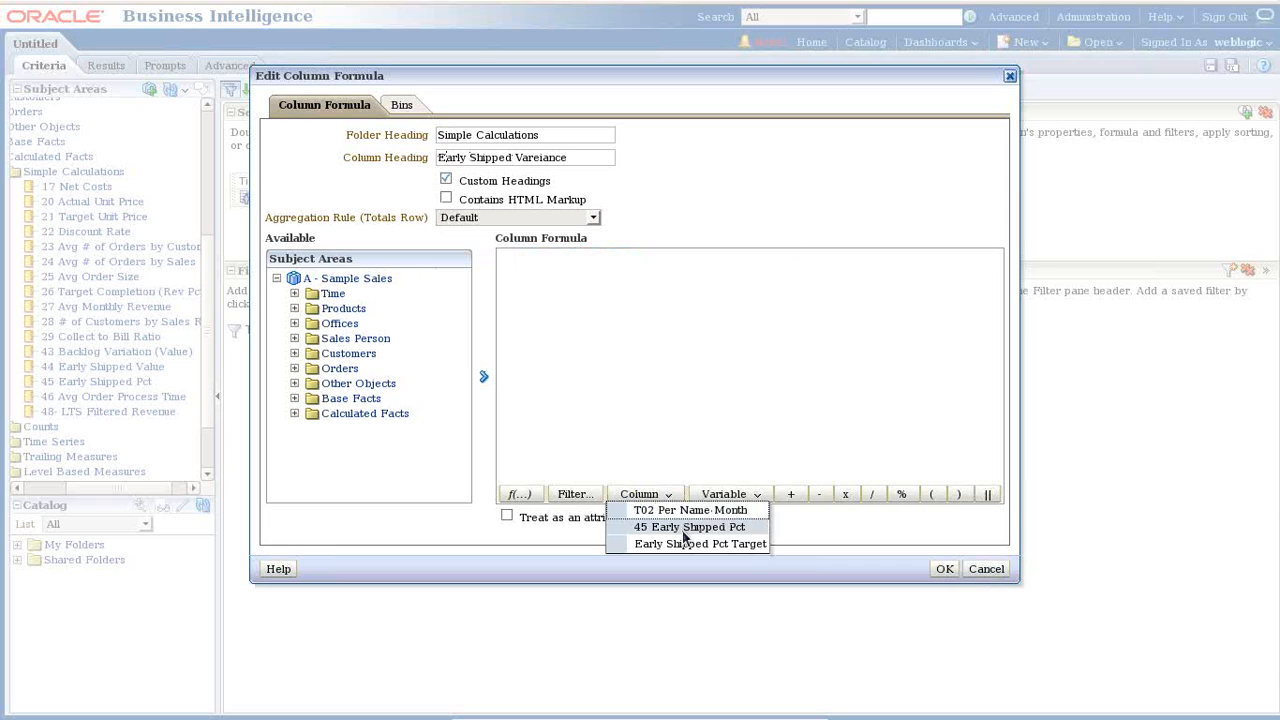
left_click(684, 529)
left_click(762, 268)
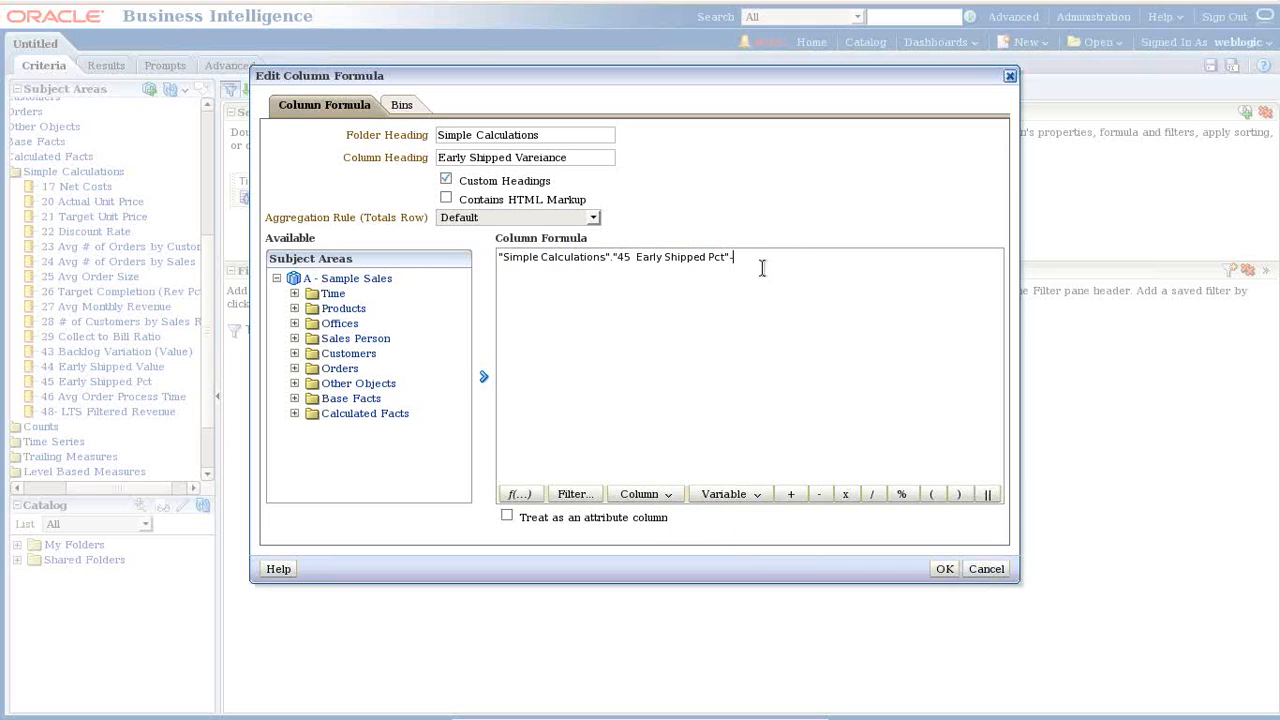
type("-")
left_click(668, 494)
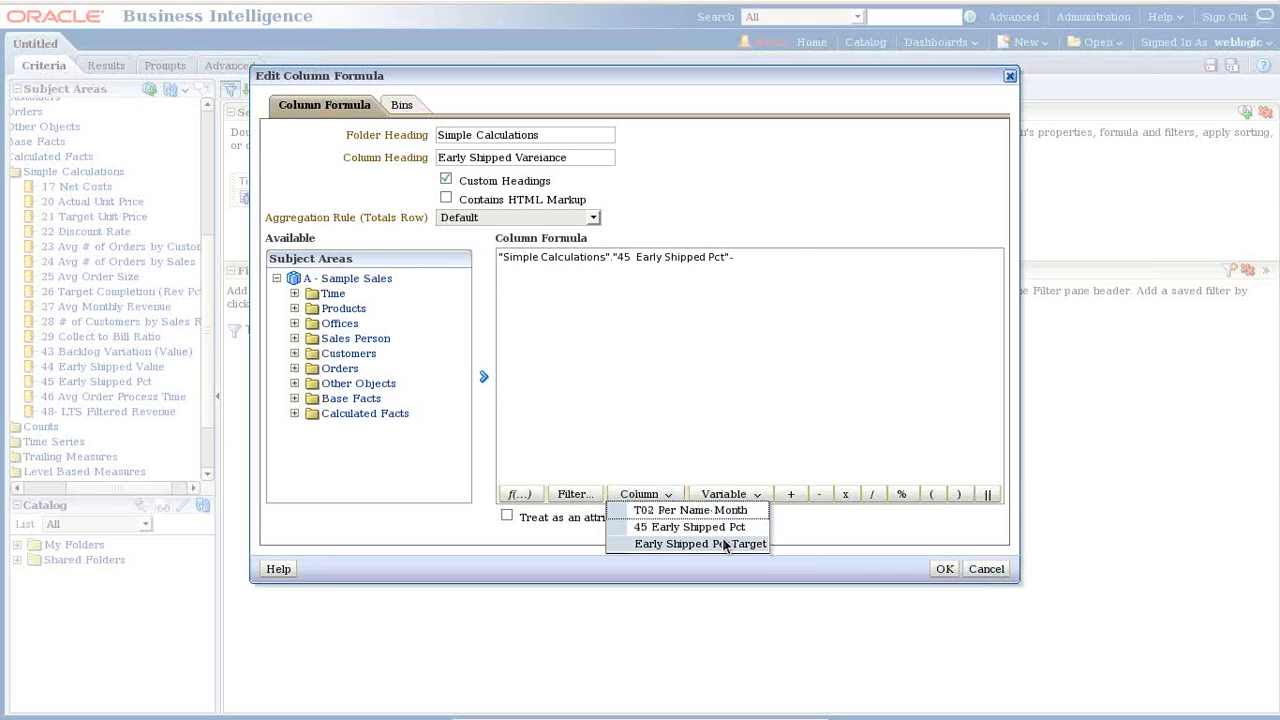
left_click(690, 529)
left_click(857, 353)
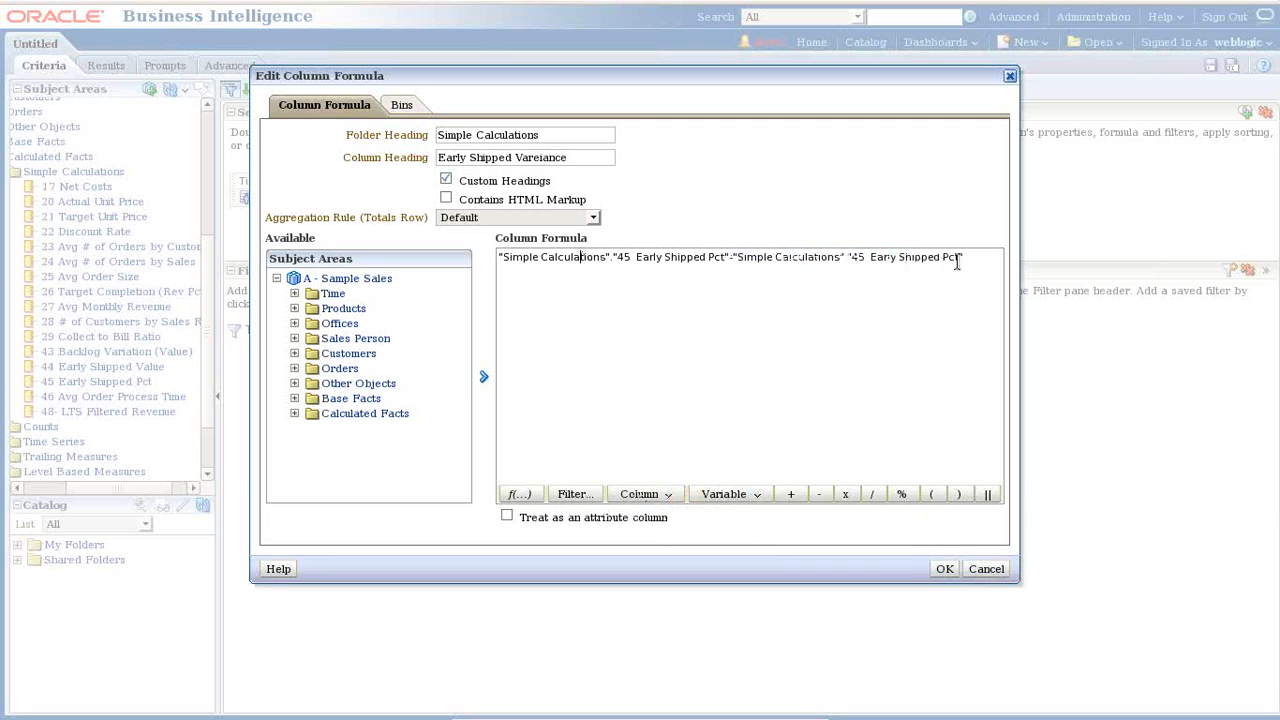
left_click(944, 568)
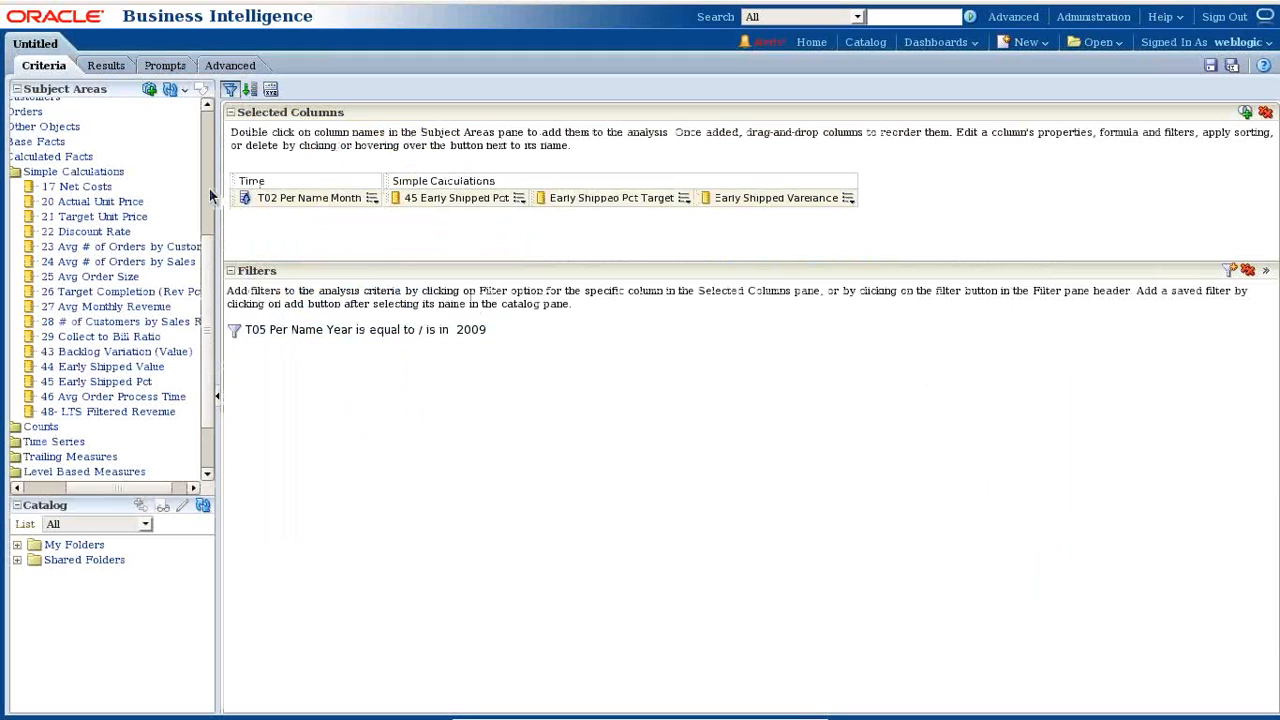
Include the excluded Early Shipped Pct Target and Early Shipped Vareiance columns in the results table's Columns and Measures.
left_click(110, 66)
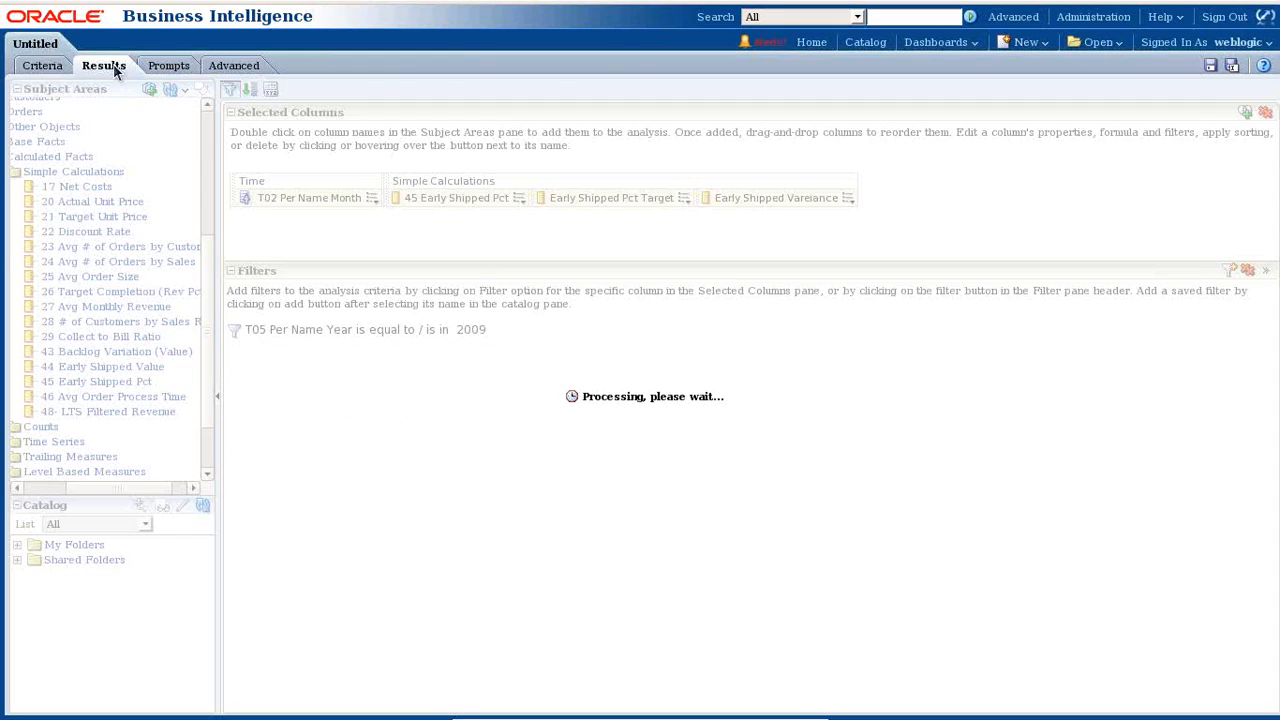
left_click(480, 177)
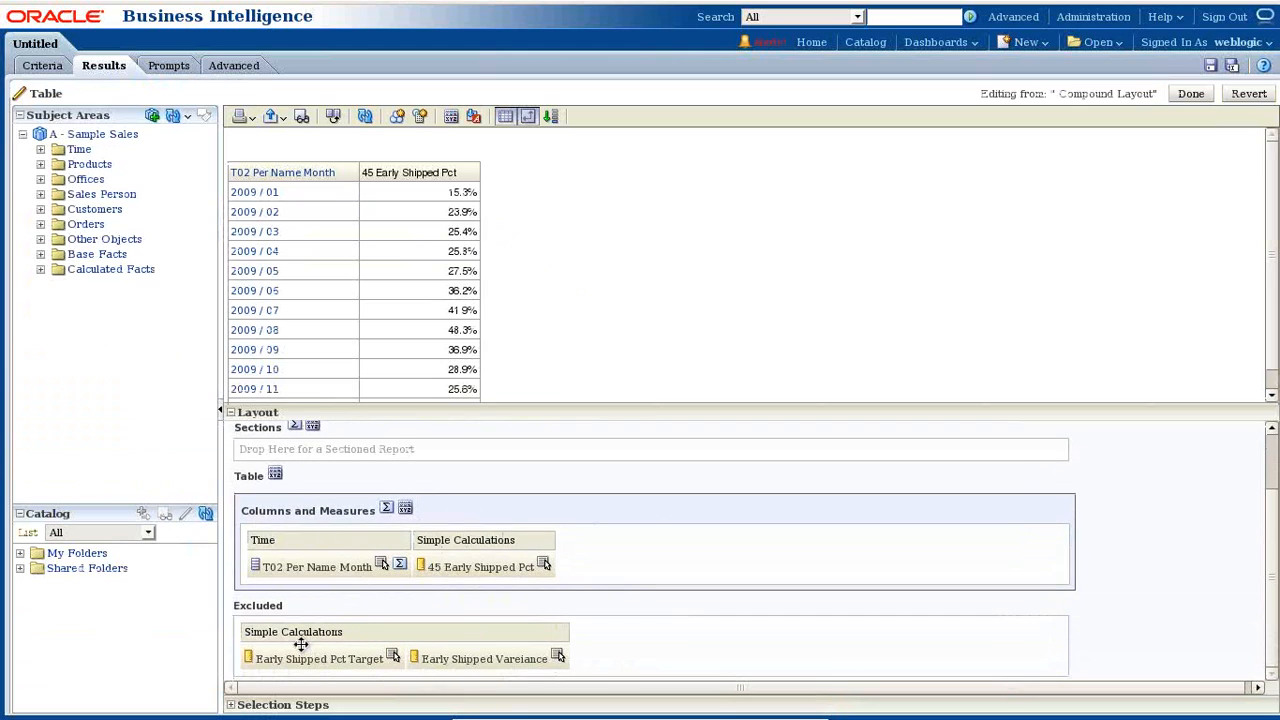
left_click_drag(301, 645, 600, 572)
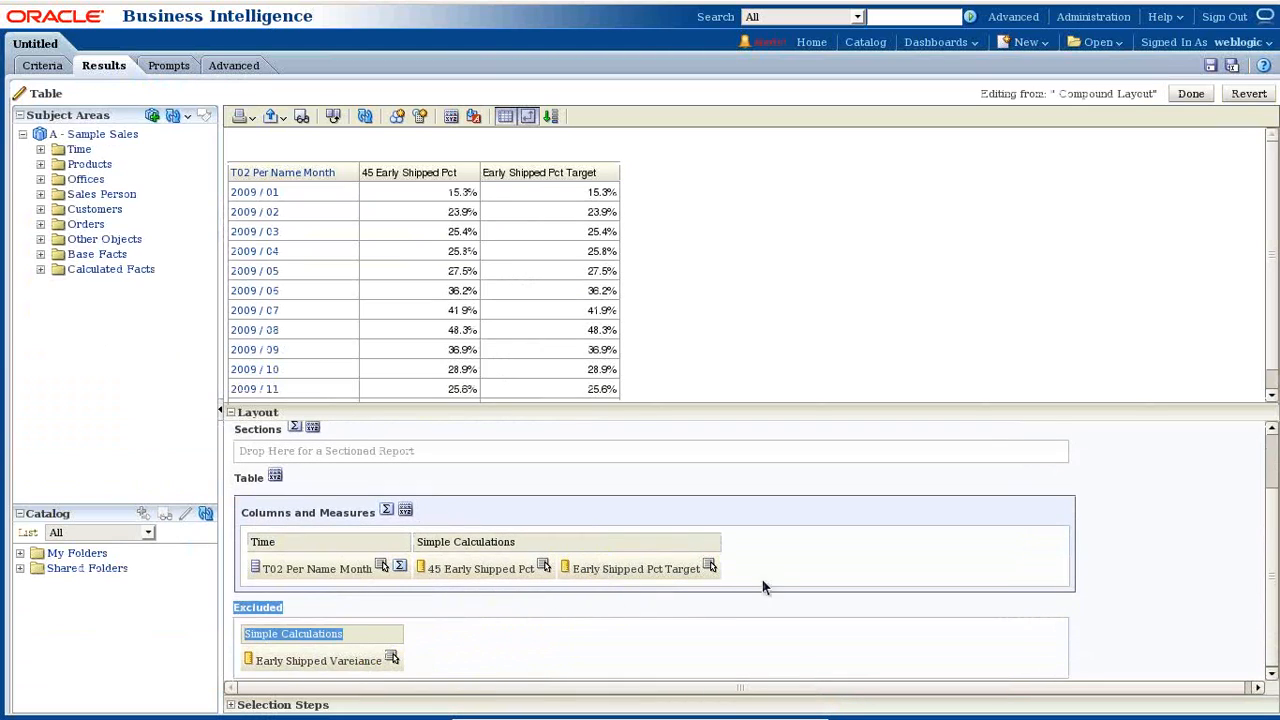
left_click_drag(300, 652, 711, 564)
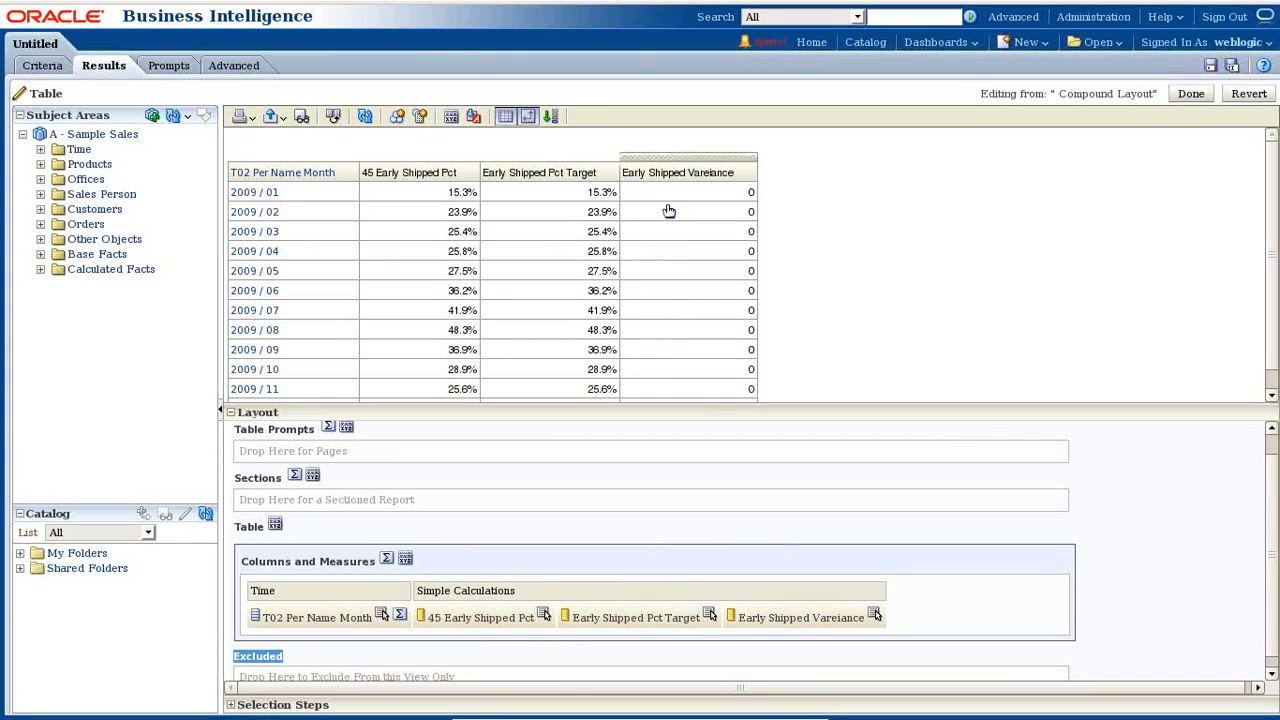
Set the column formula of Early Shipped Pct Target to 33 in the analysis criteria.
left_click(43, 65)
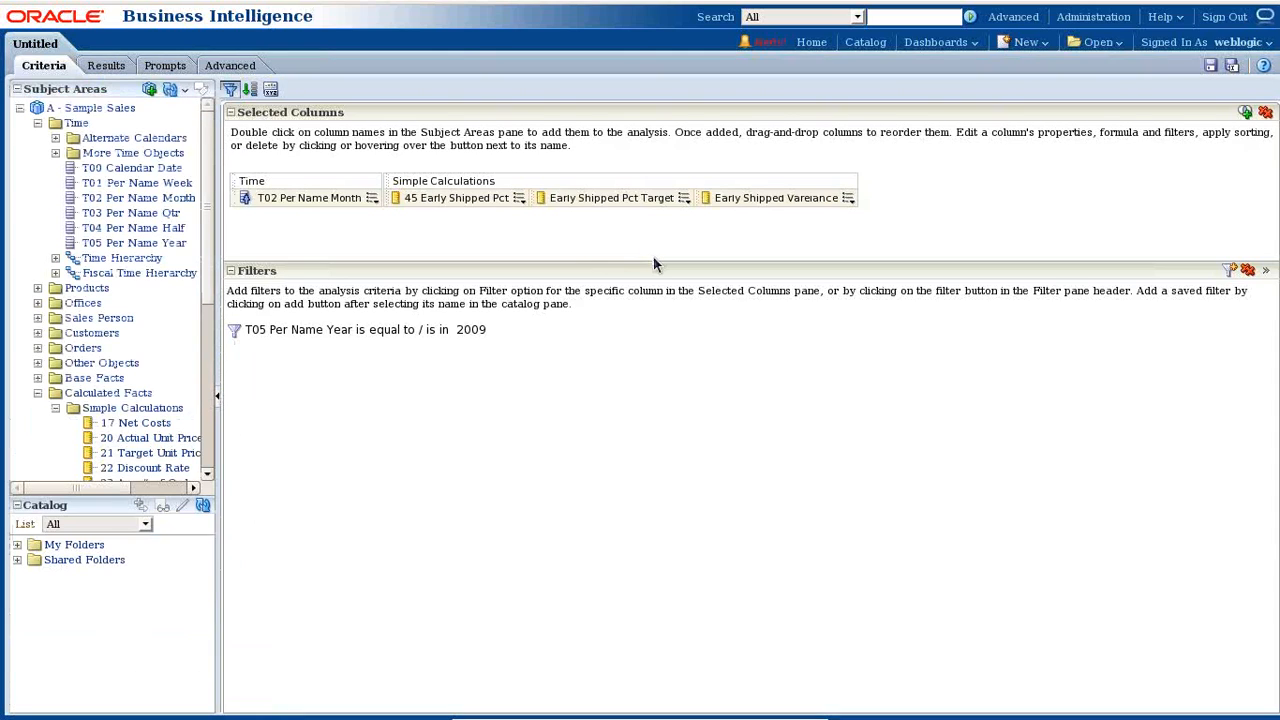
left_click(684, 197)
left_click(716, 234)
type("33")
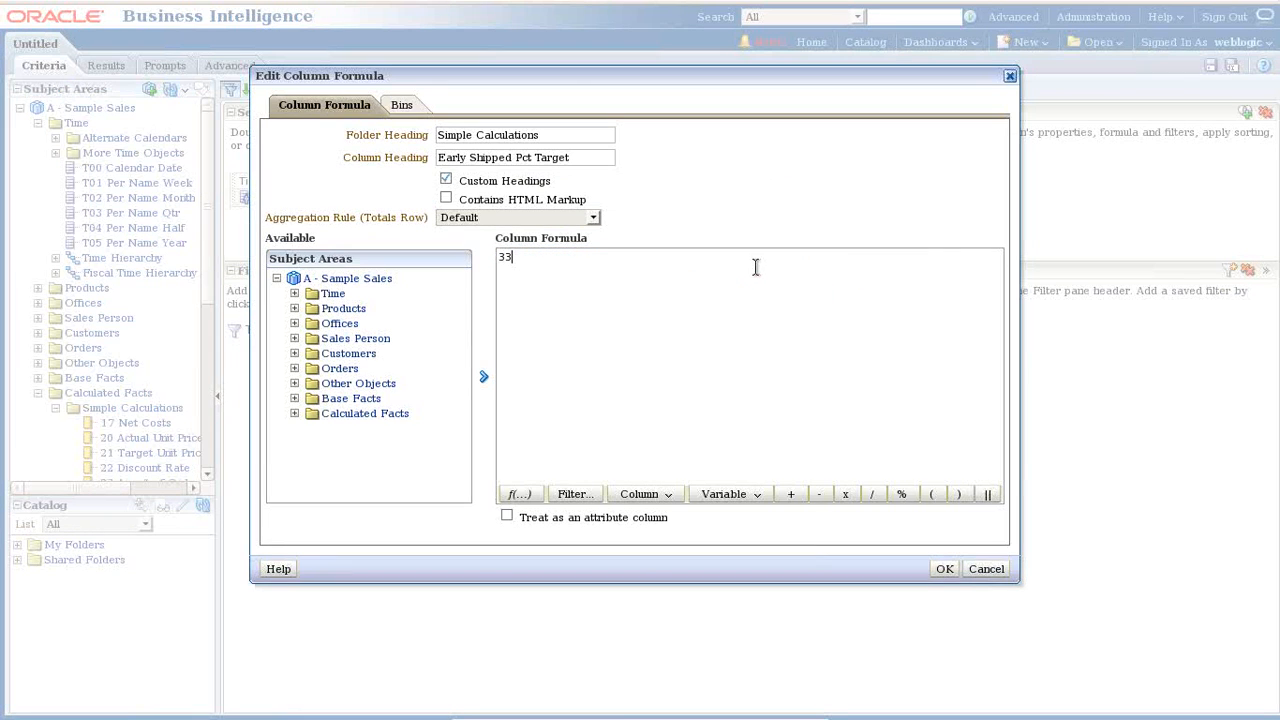
left_click(945, 569)
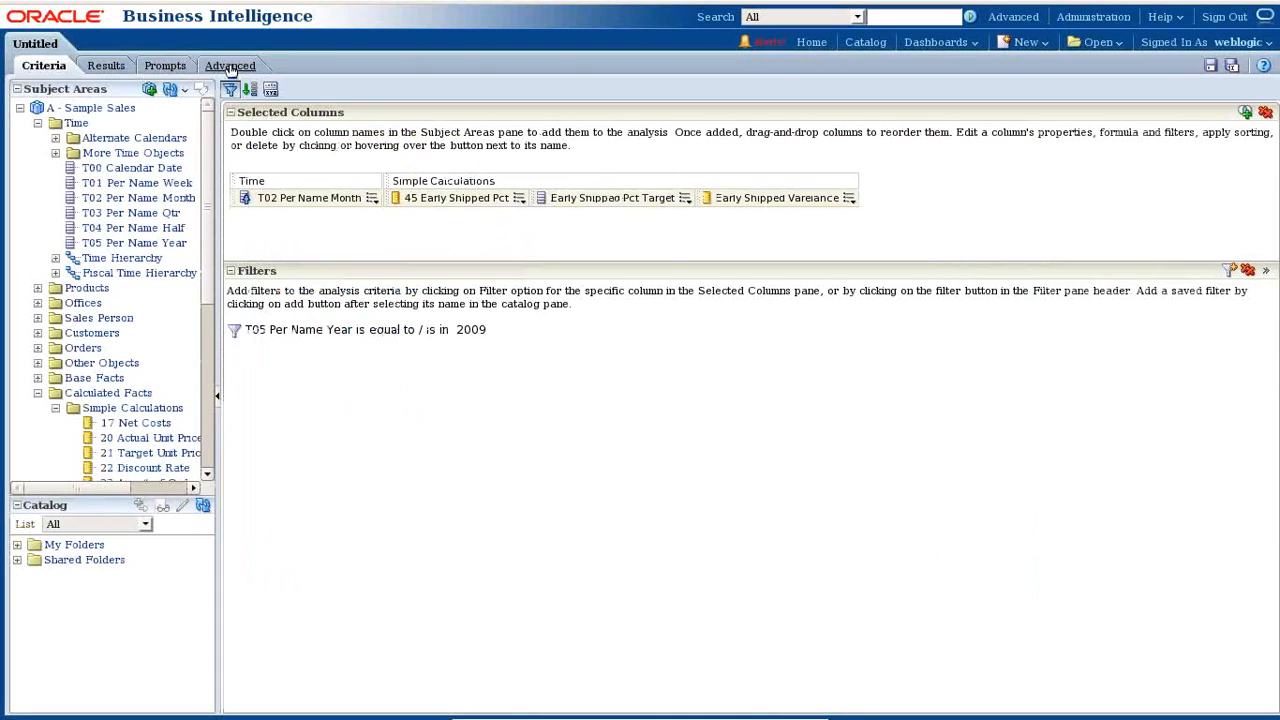
Create a new KPI on the A - Sample Sales subject area with the description "This KPI is going toevaluate Eraly Shipped %".
left_click(104, 66)
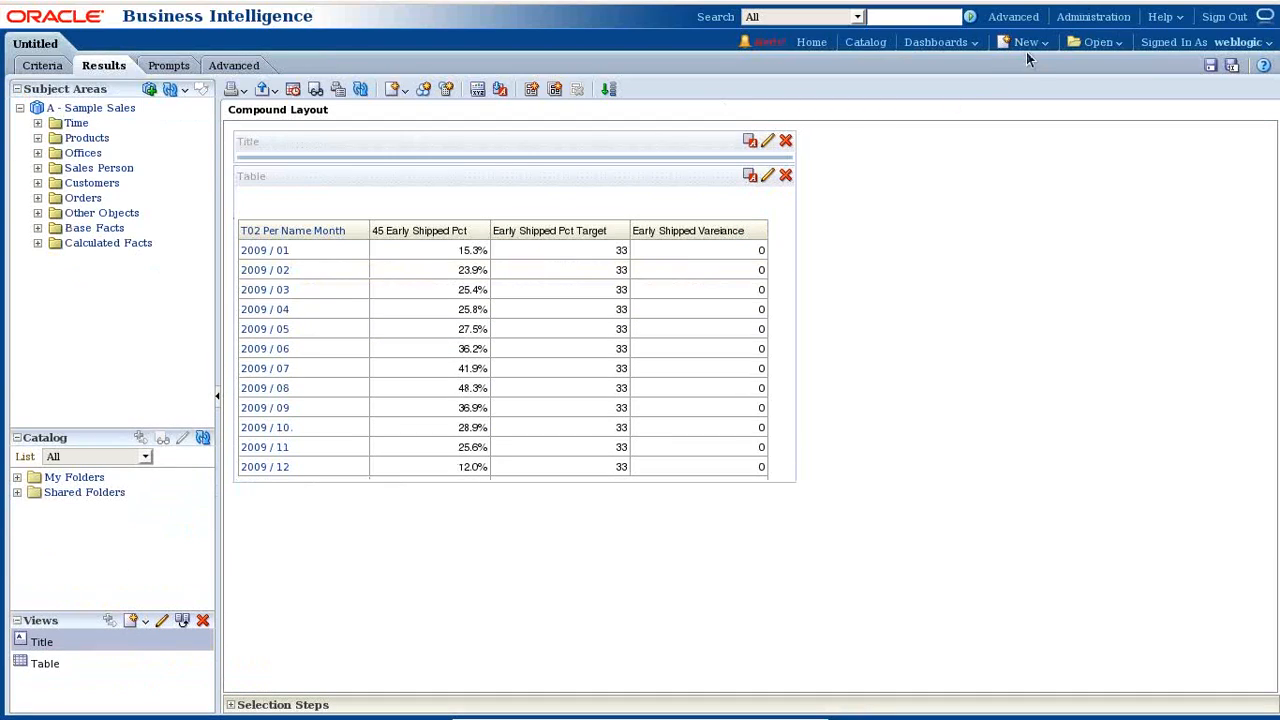
left_click(1026, 91)
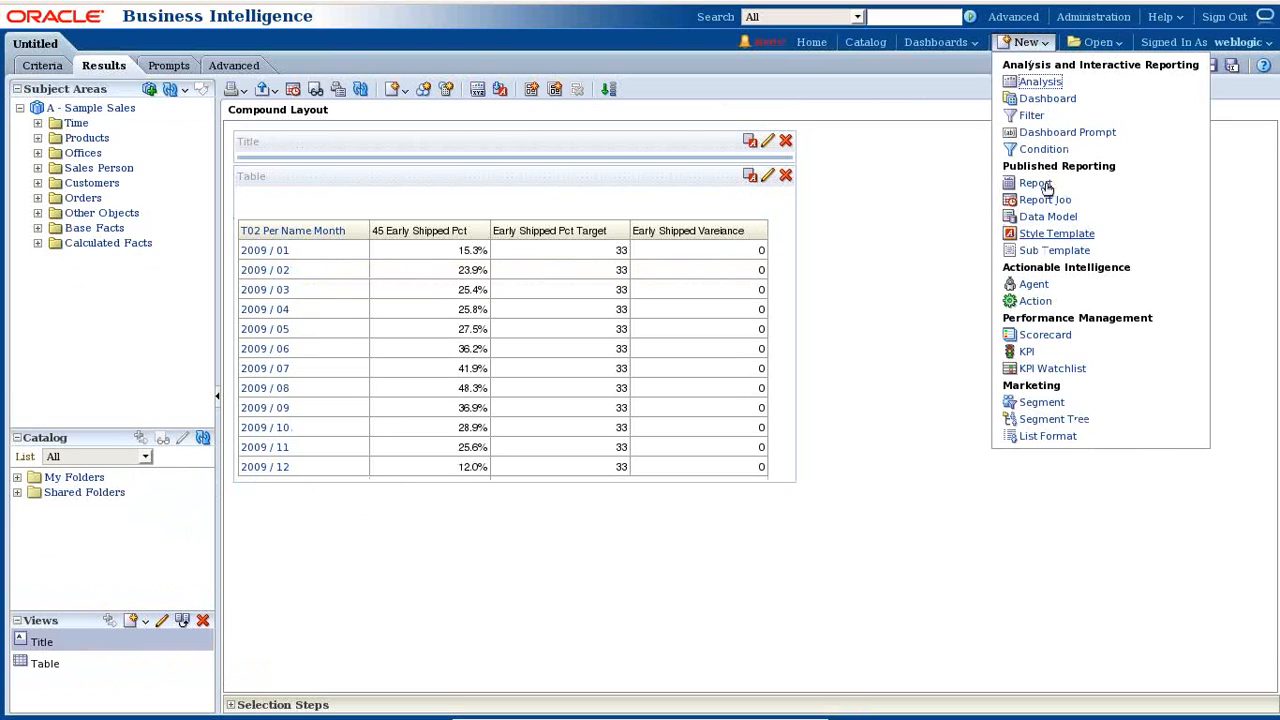
left_click(1029, 352)
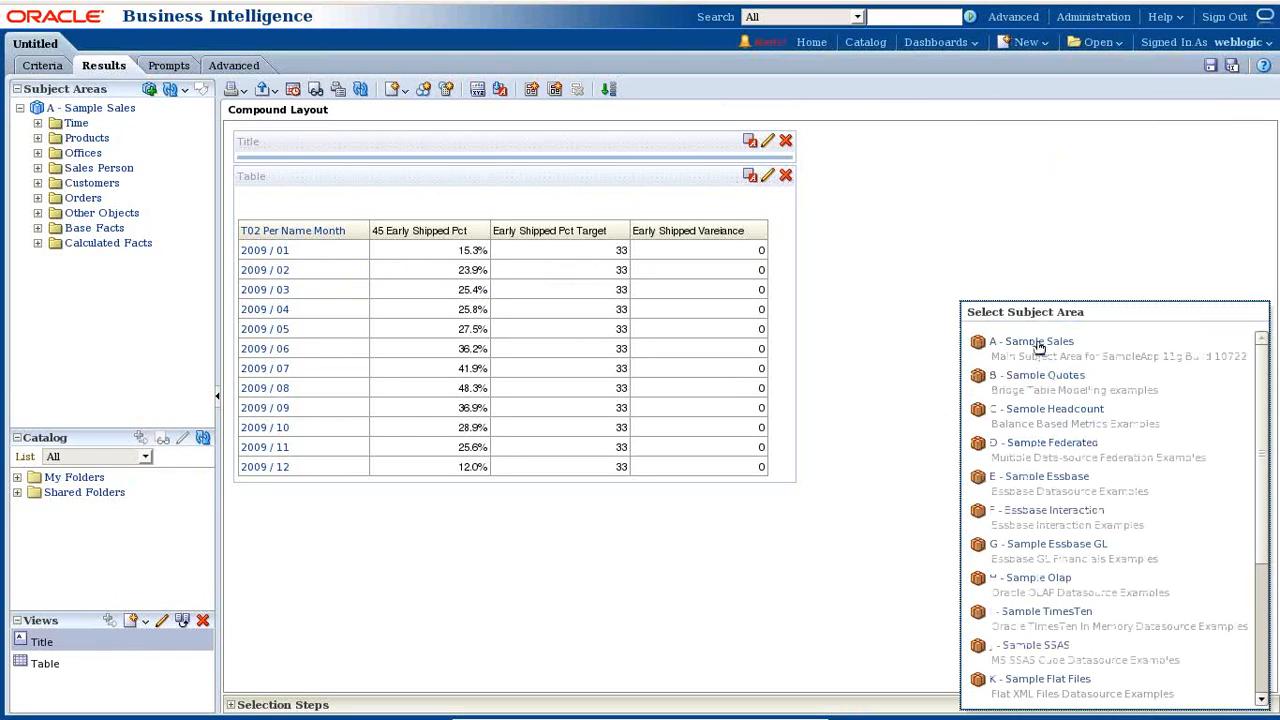
left_click(1036, 342)
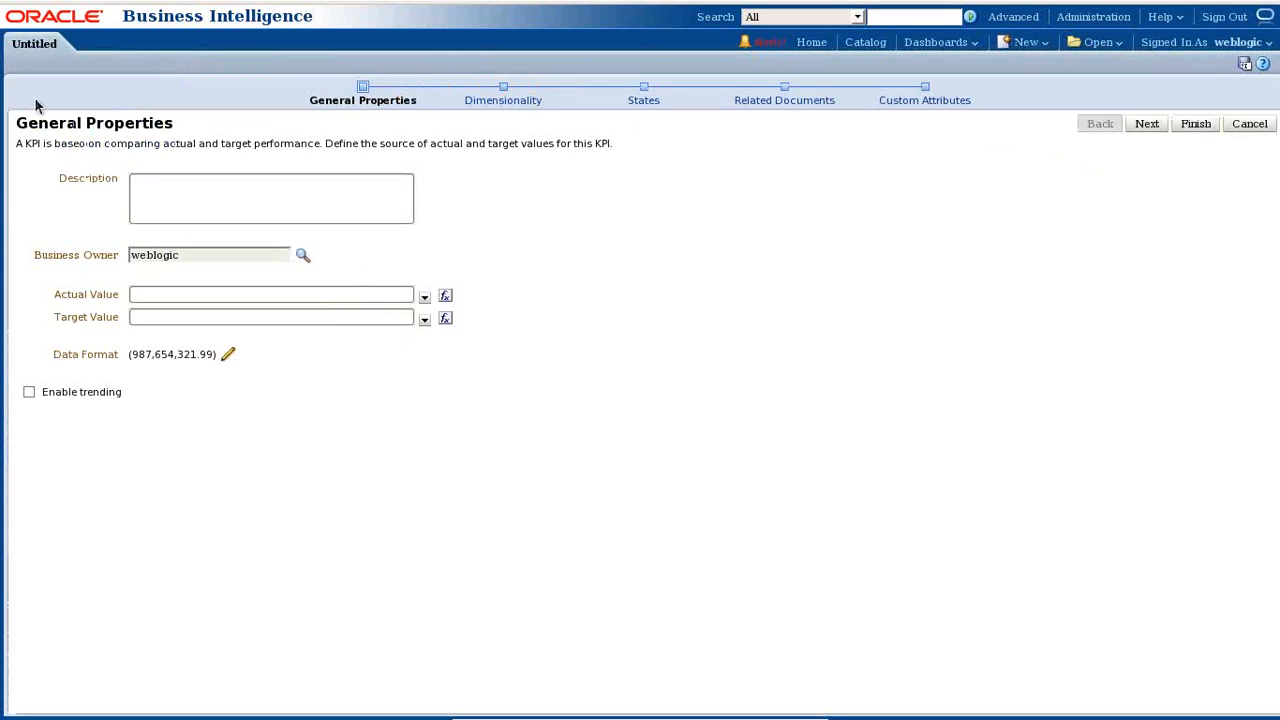
left_click(155, 180)
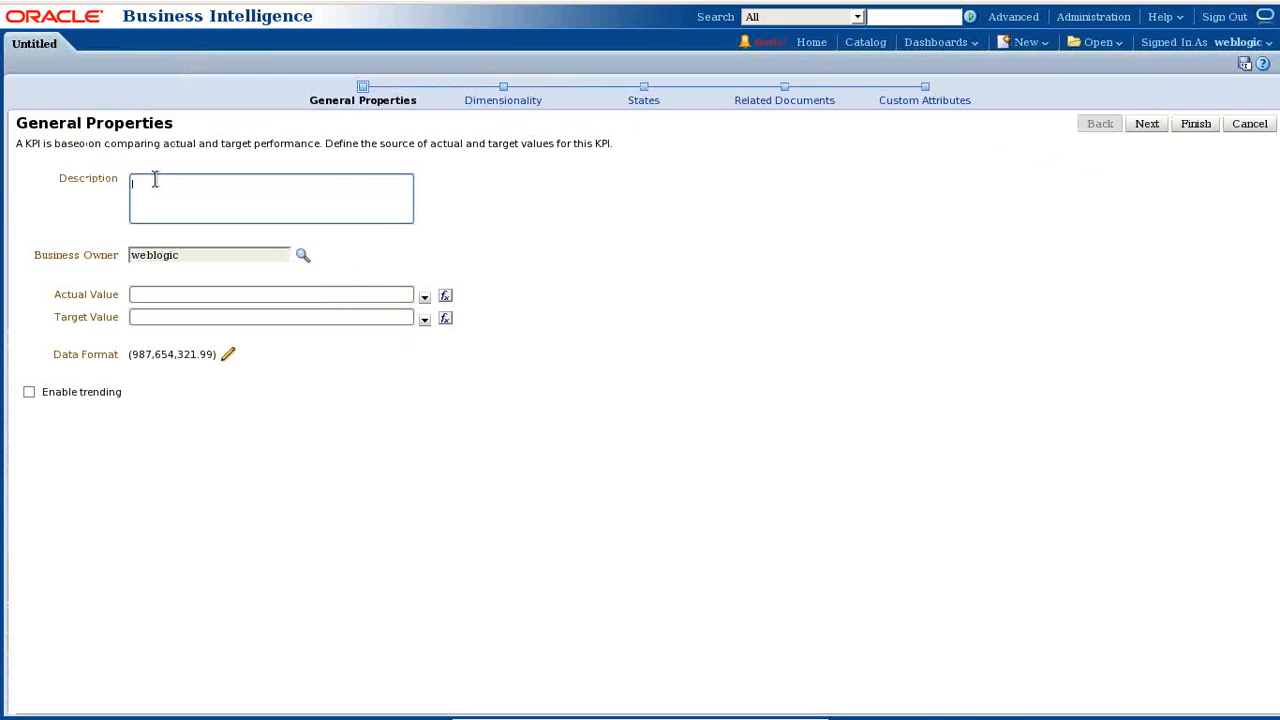
type("This KPI is going toevaluate Eraly Shipped,%")
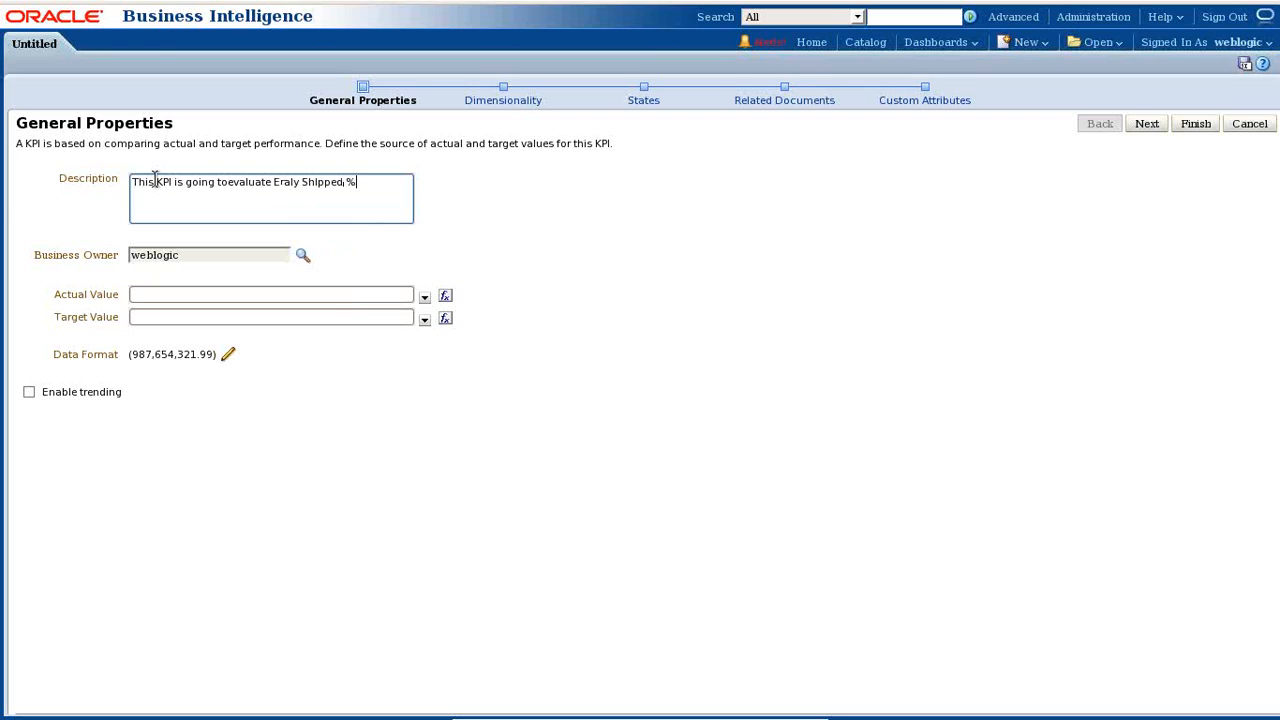
Set the KPI's actual value to 45 Early Shipped Pct from Simple Calculations and its target value to 33.
left_click(425, 299)
scroll(249, 354, "down", 1)
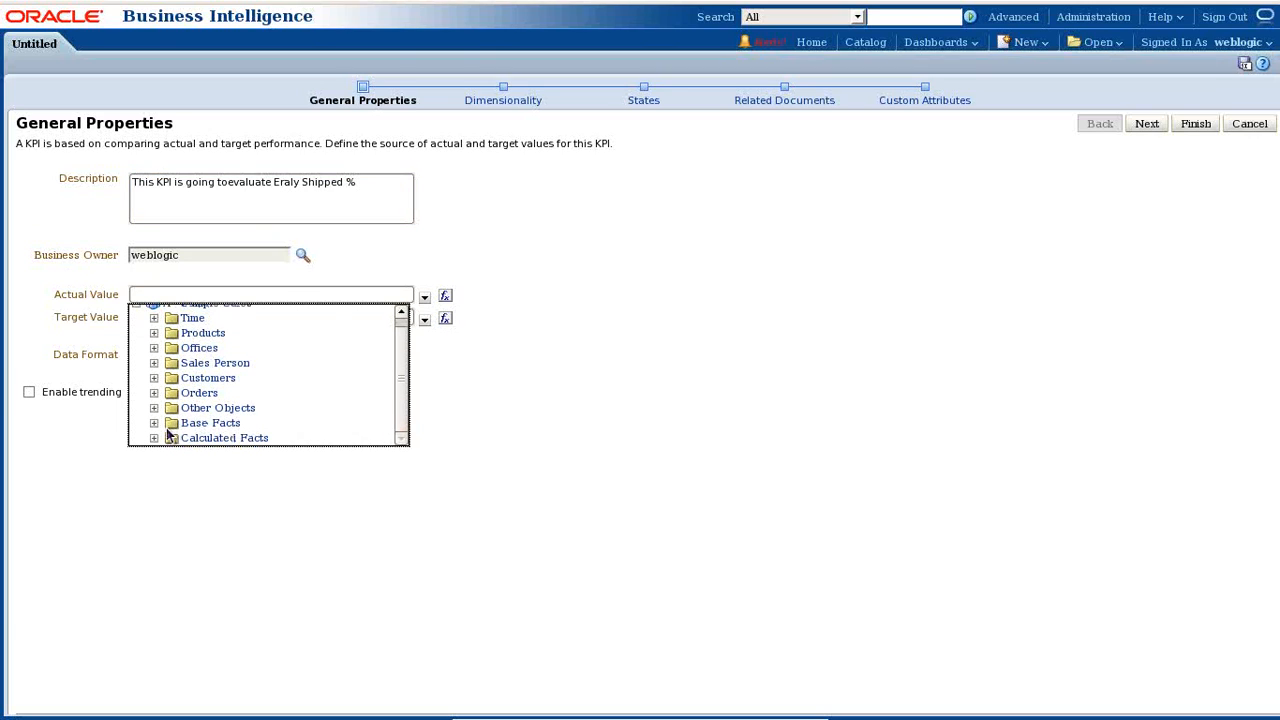
left_click(155, 438)
scroll(232, 415, "down", 3)
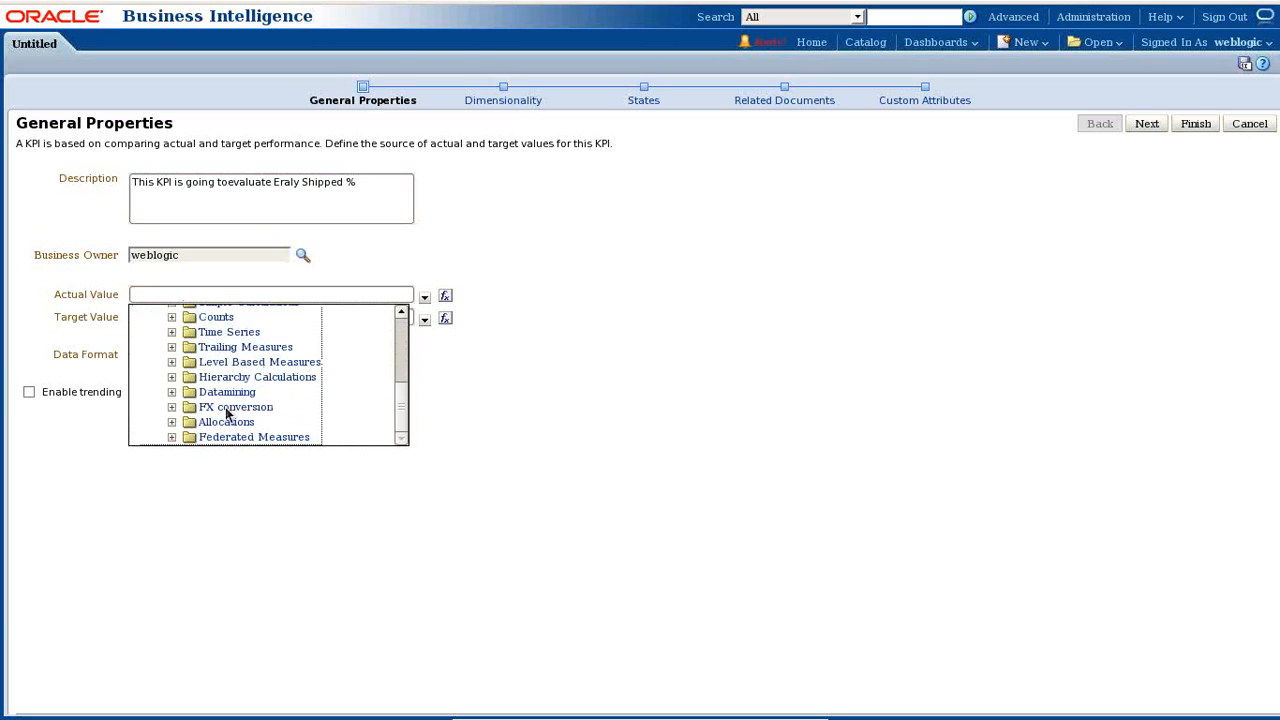
scroll(176, 346, "up", 1)
left_click(172, 342)
scroll(225, 370, "down", 10)
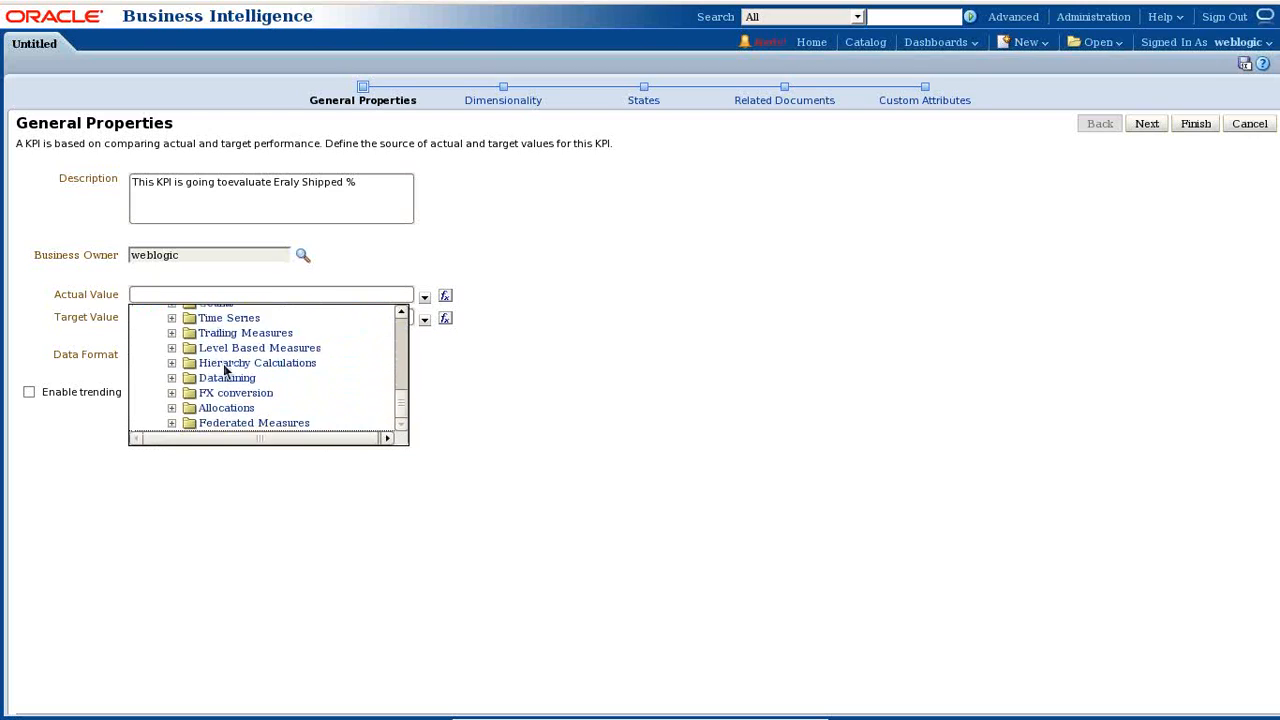
scroll(225, 370, "up", 2)
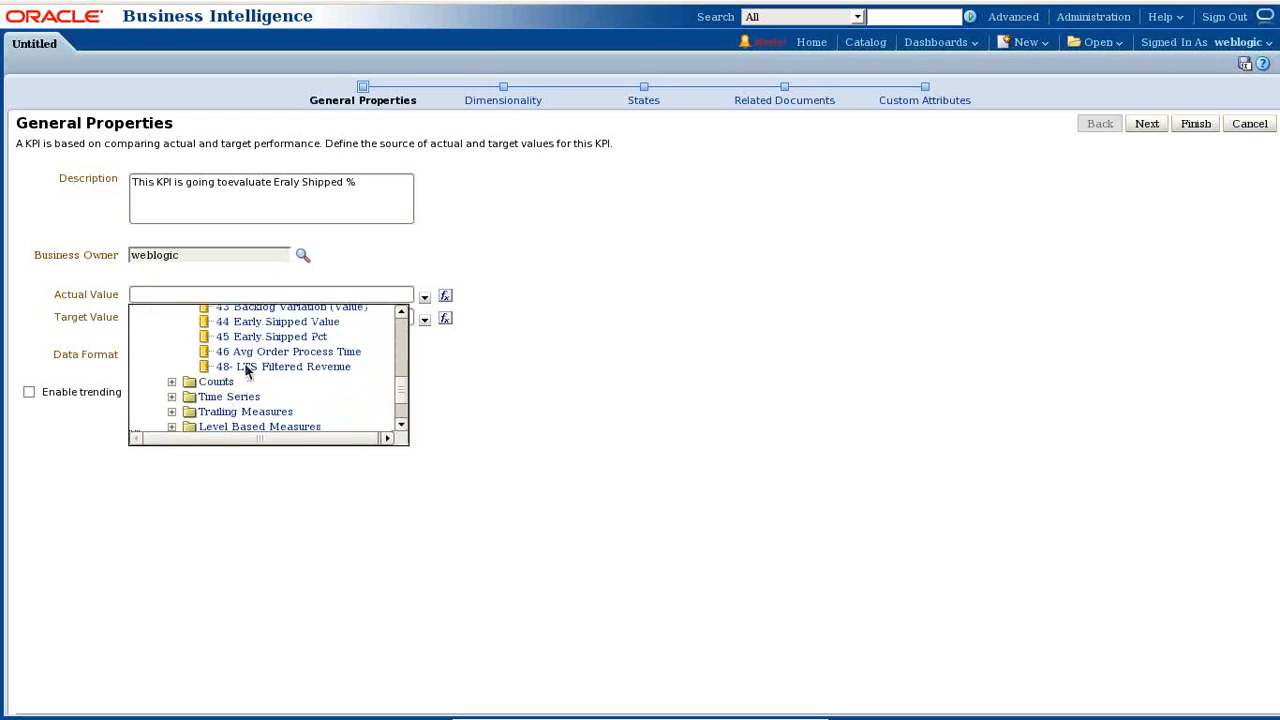
left_click(300, 338)
left_click(315, 317)
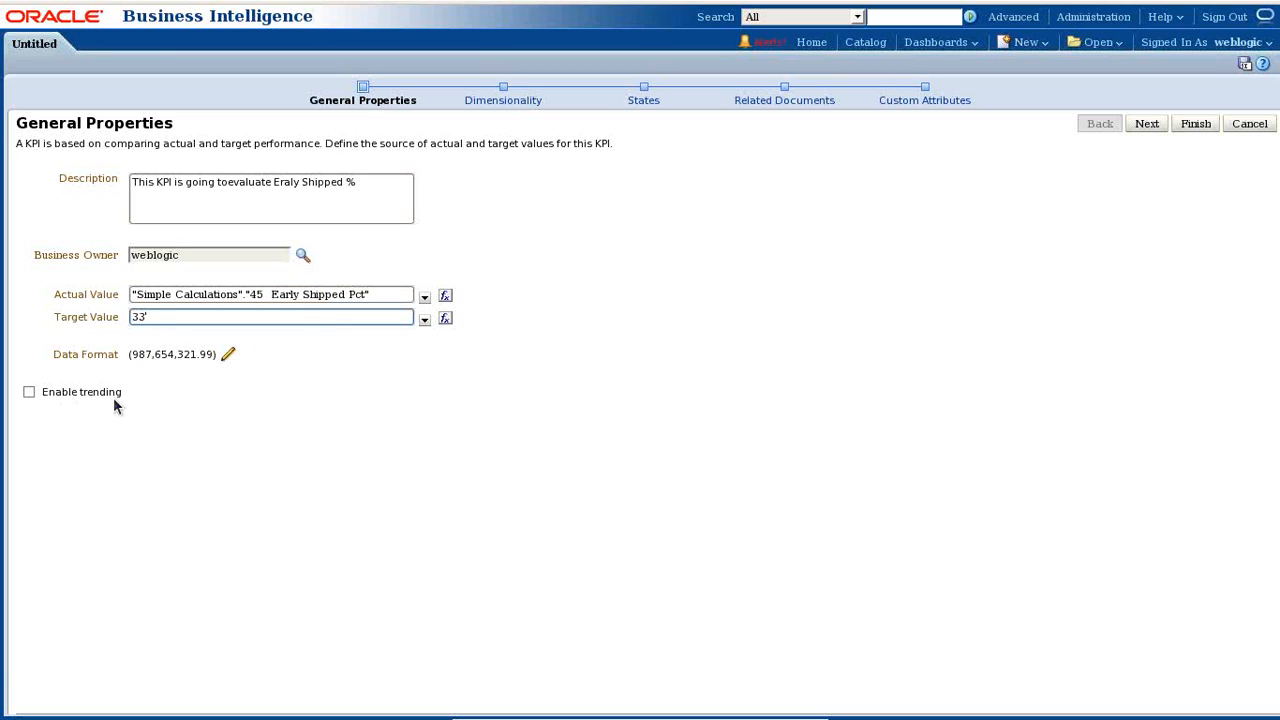
Add T02 Per Name Month from Time as a prompted dimension of the KPI.
left_click(503, 102)
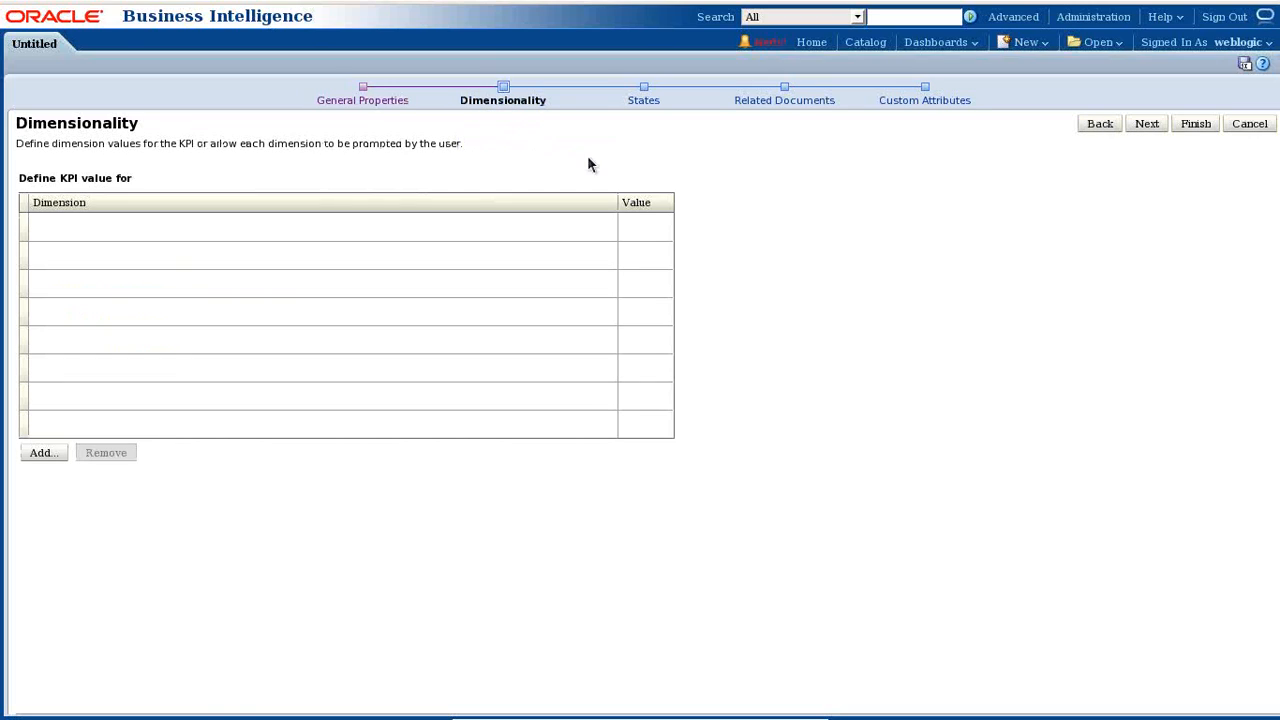
left_click(42, 452)
left_click(518, 247)
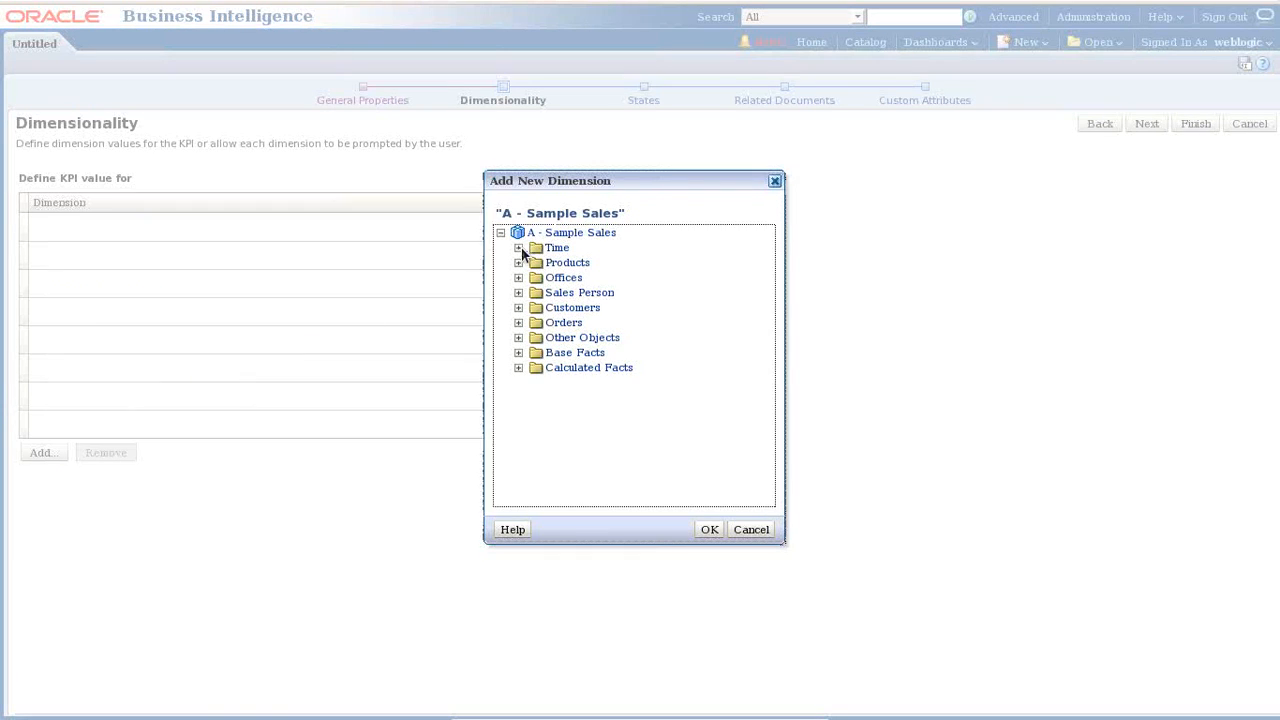
left_click(624, 324)
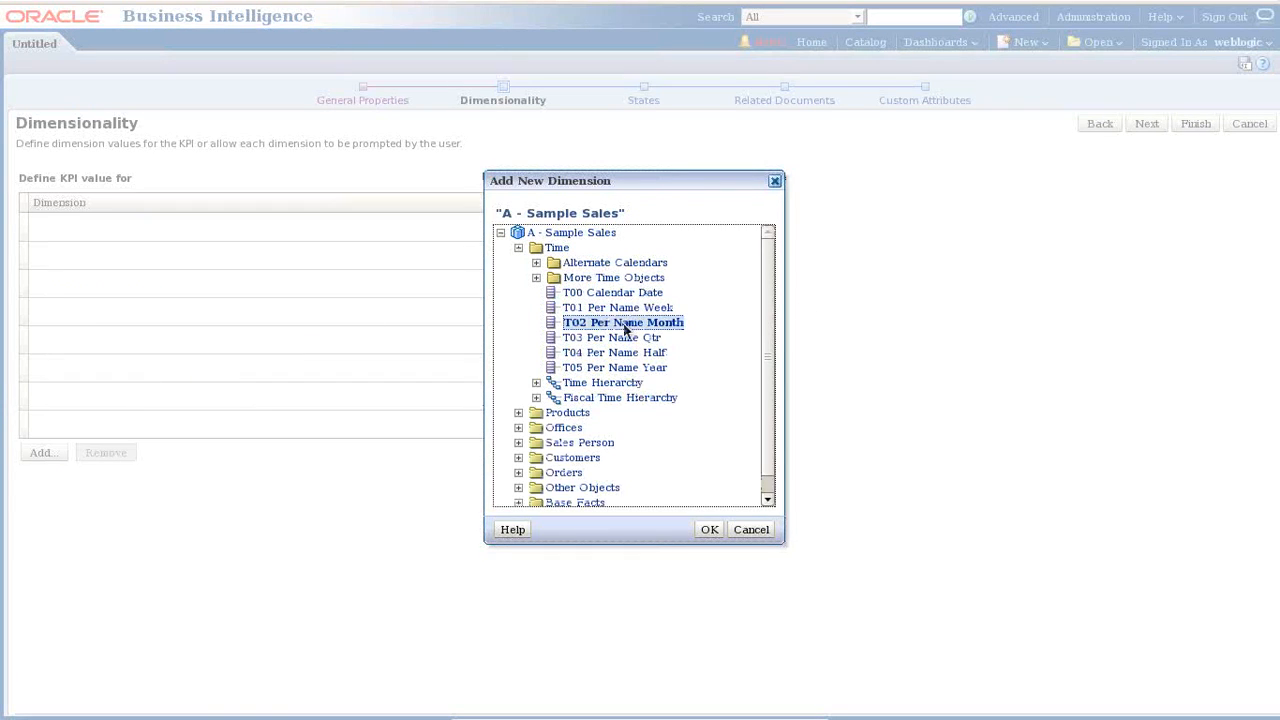
left_click(711, 530)
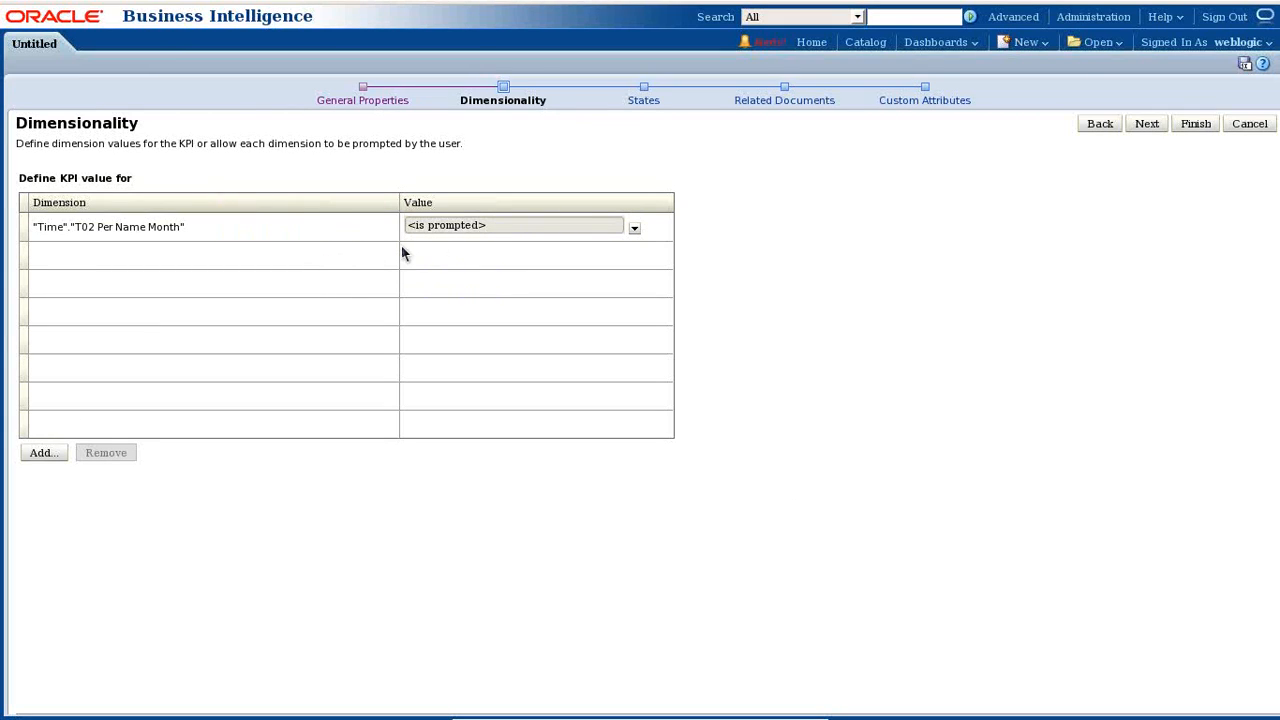
left_click(573, 227)
Add D52 Country Name from Office Regions as a second KPI dimension.
left_click(43, 452)
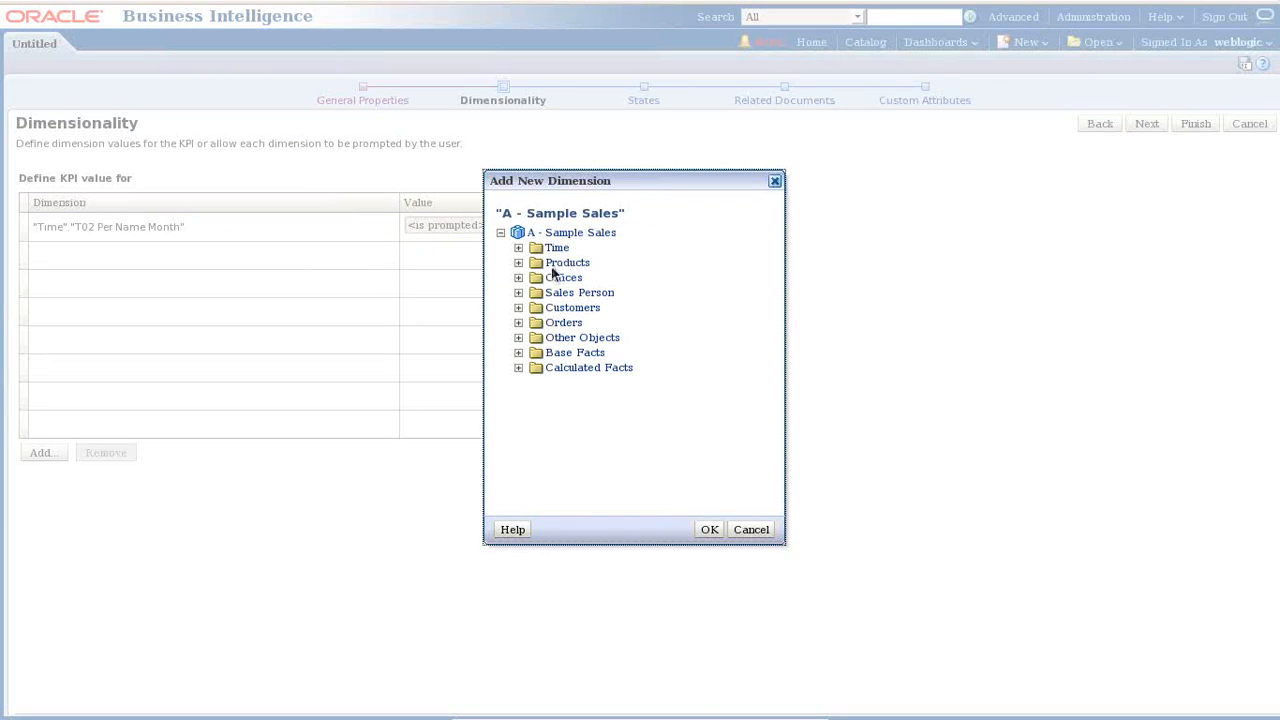
left_click(518, 277)
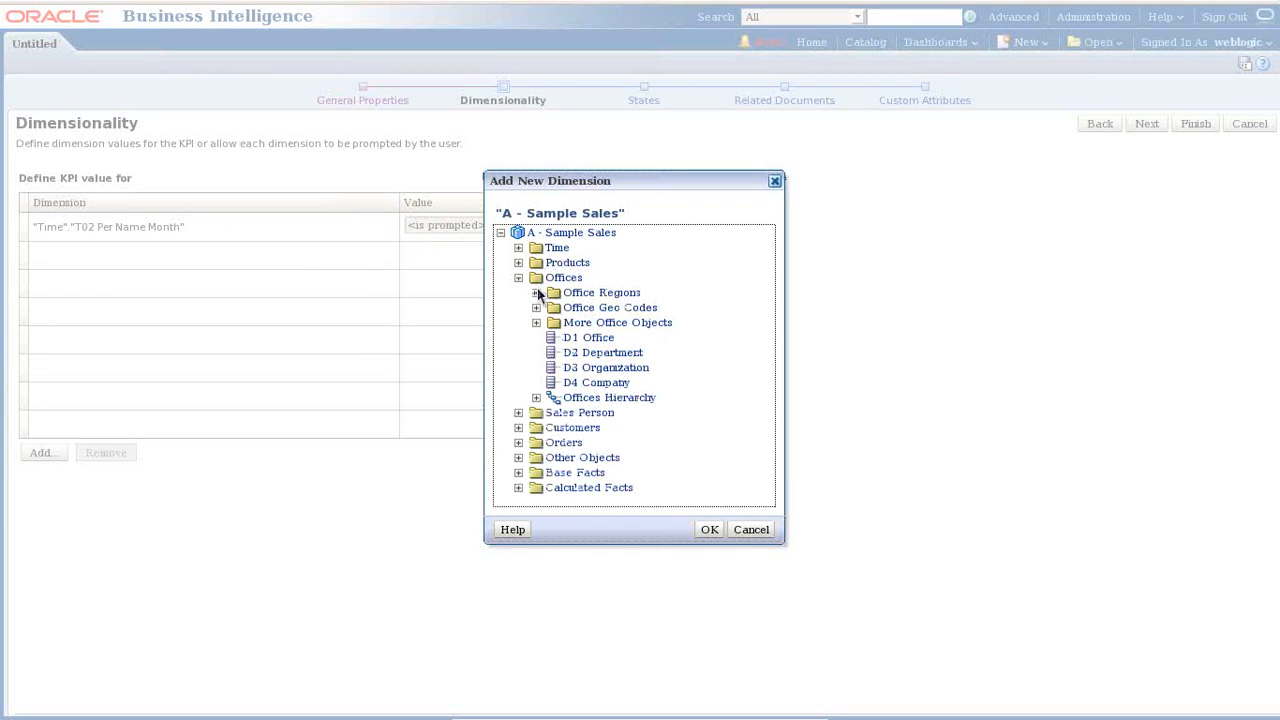
left_click(536, 292)
left_click(643, 340)
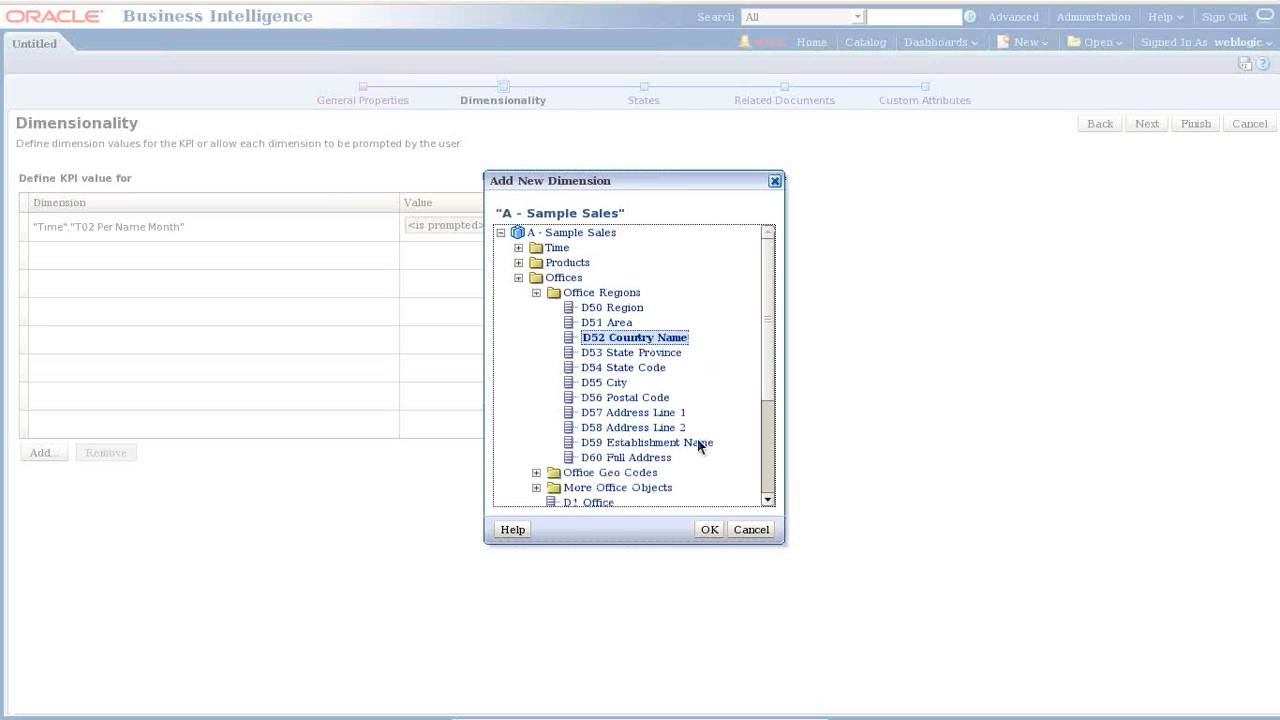
left_click(709, 529)
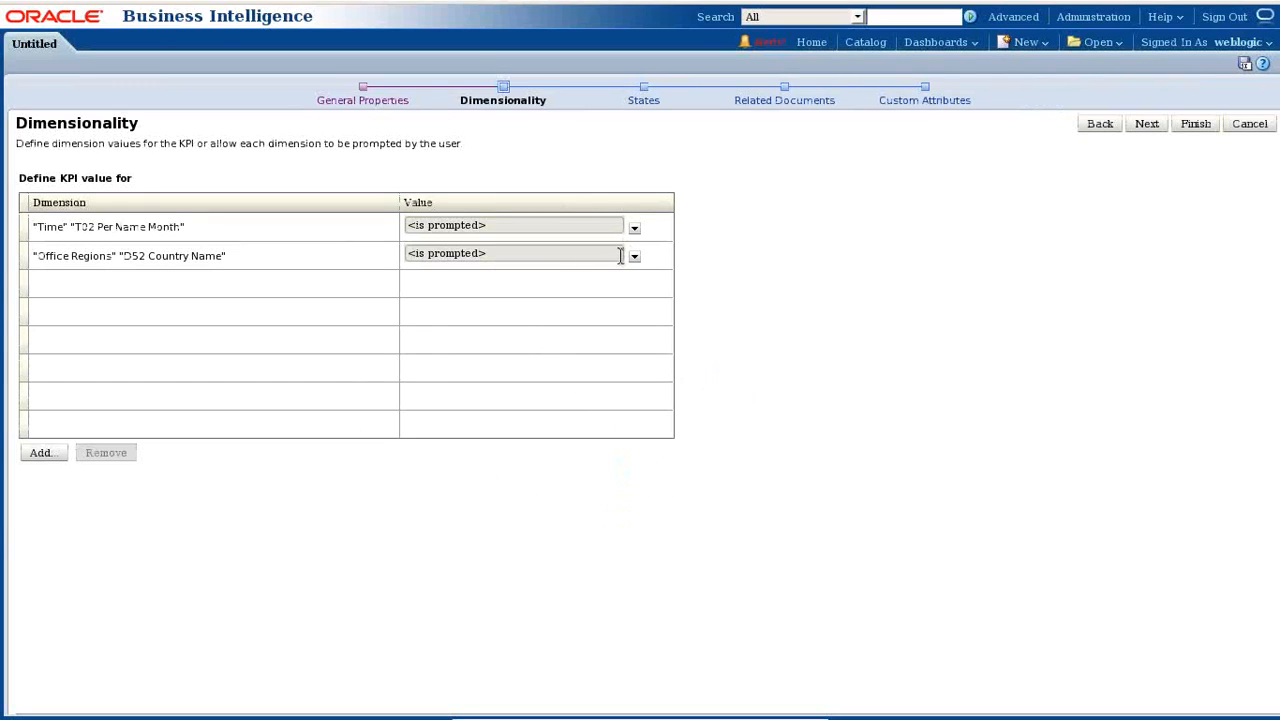
Stop defining the KPI state thresholds as a percentage of target and set the upper threshold formula to 33*0.95.
left_click(652, 102)
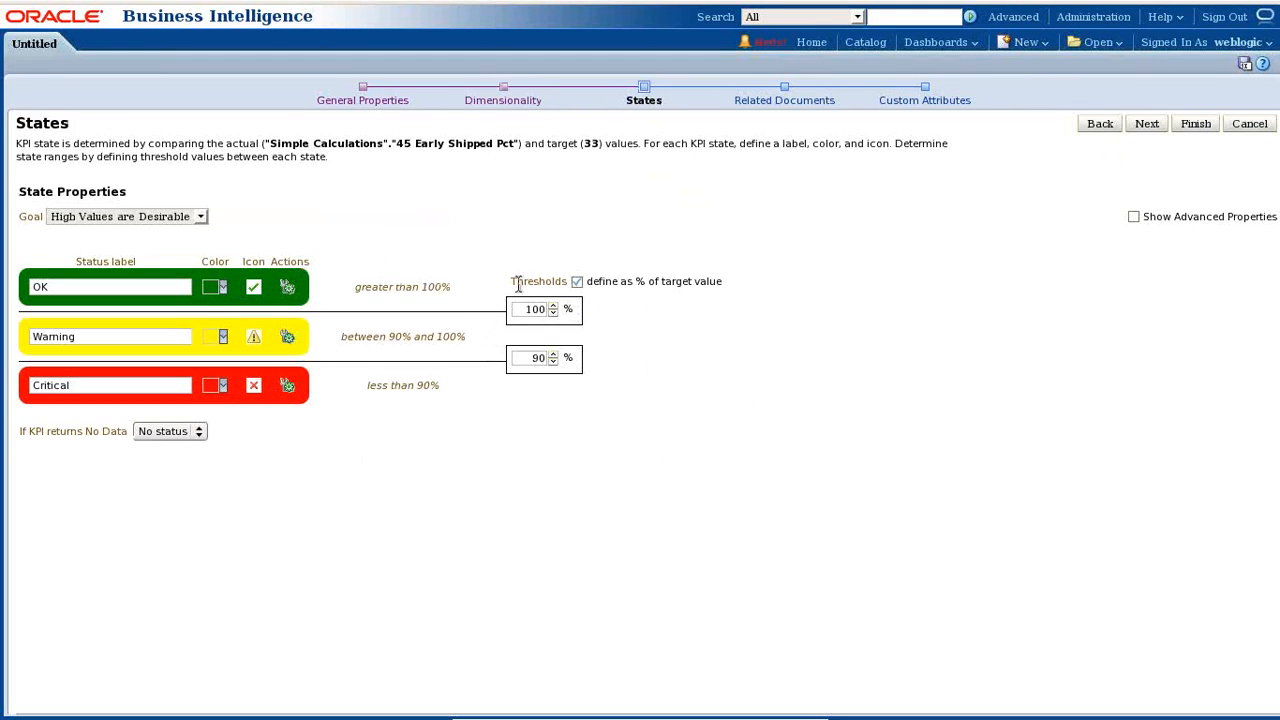
left_click_drag(517, 281, 565, 283)
left_click(577, 282)
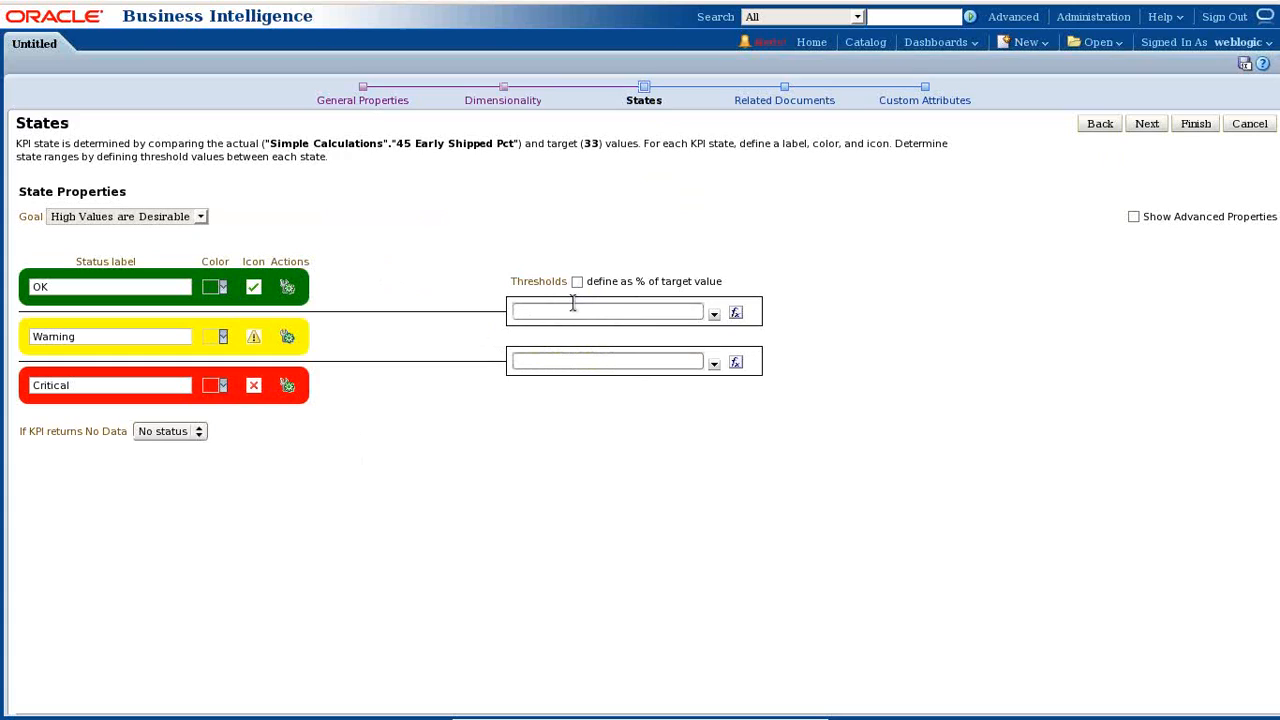
left_click(736, 315)
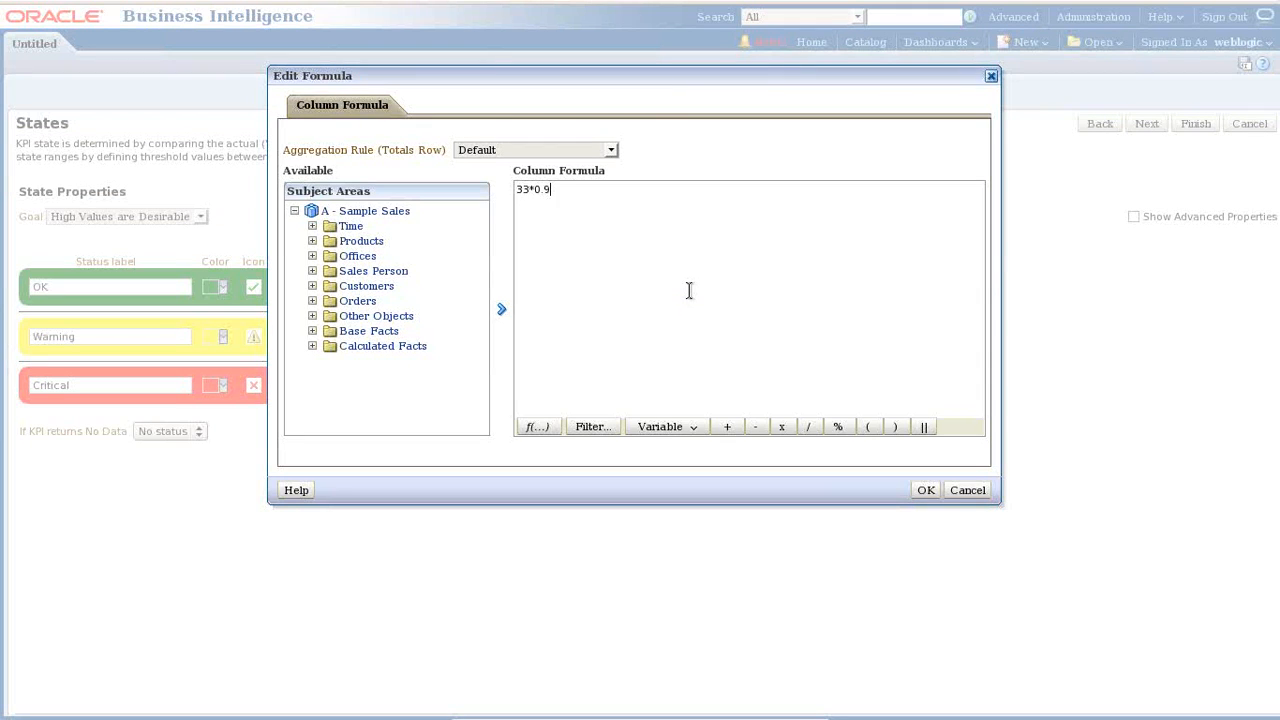
left_click(924, 490)
Rename the green OK status label to Target Met.
left_click_drag(126, 286, 5, 270)
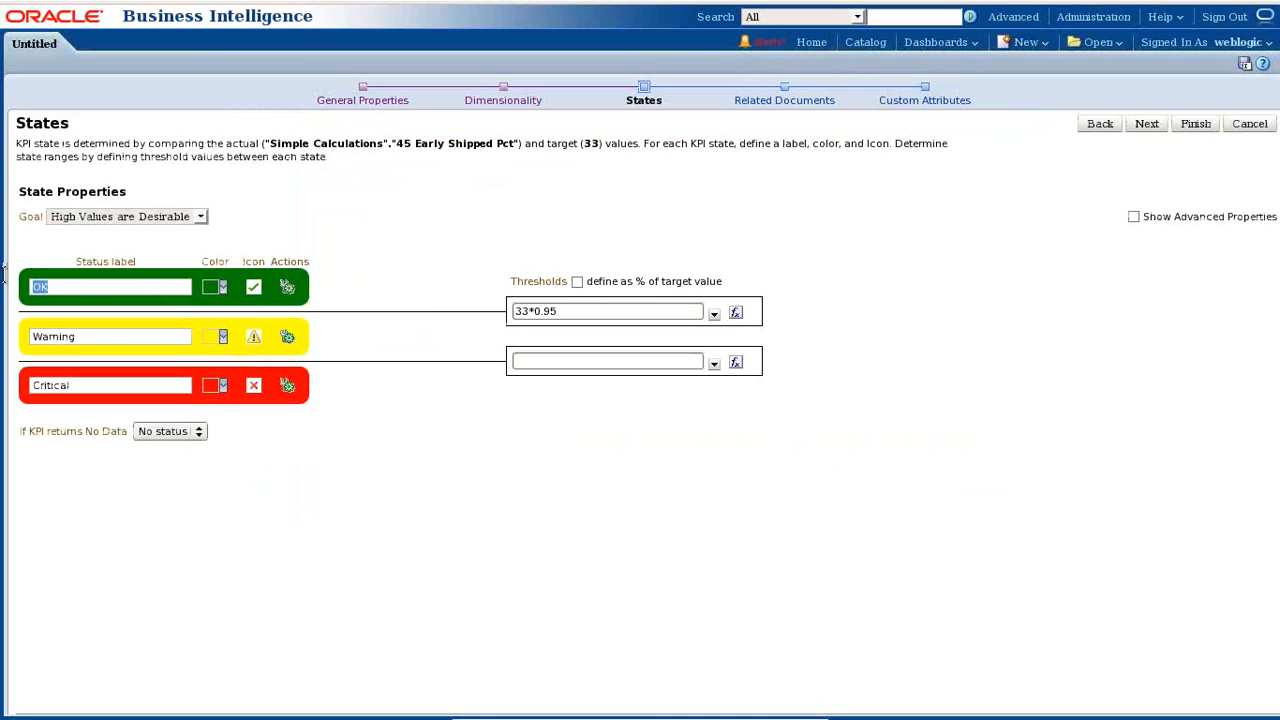
type("target Me")
key("Delete")
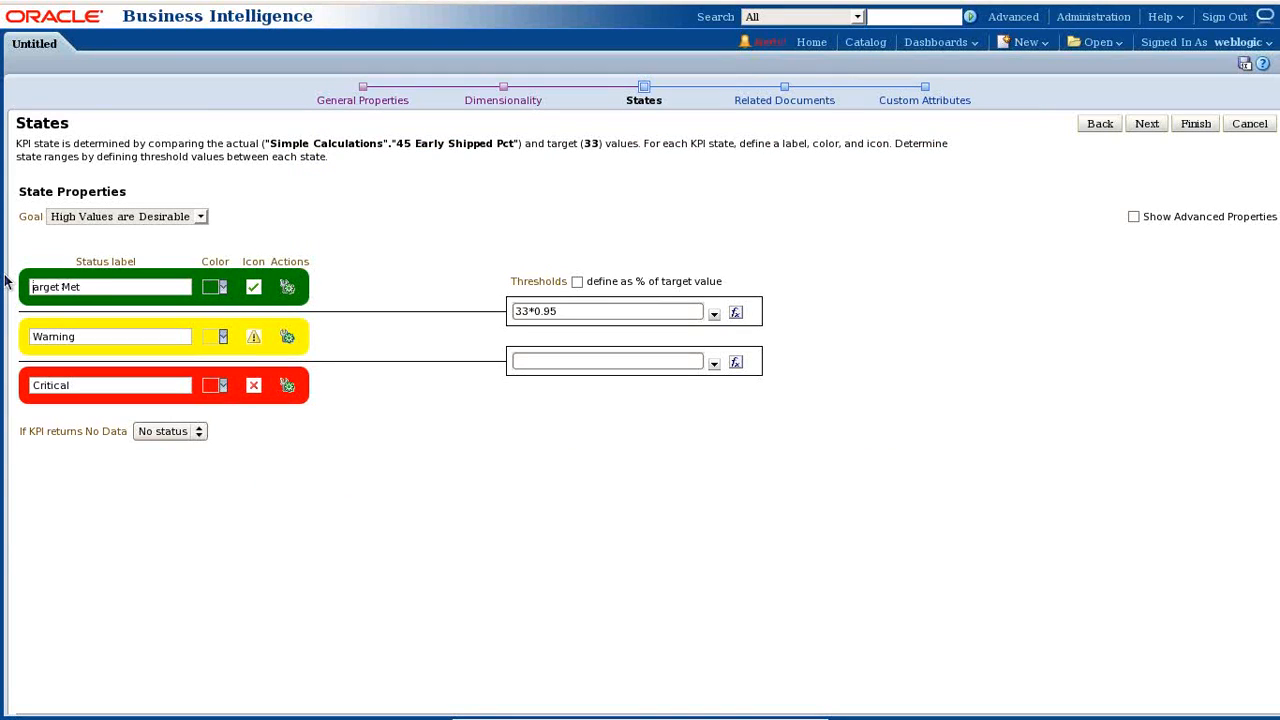
type("T")
Set the lower threshold between the warning and critical states to 33*0.85.
left_click(609, 357)
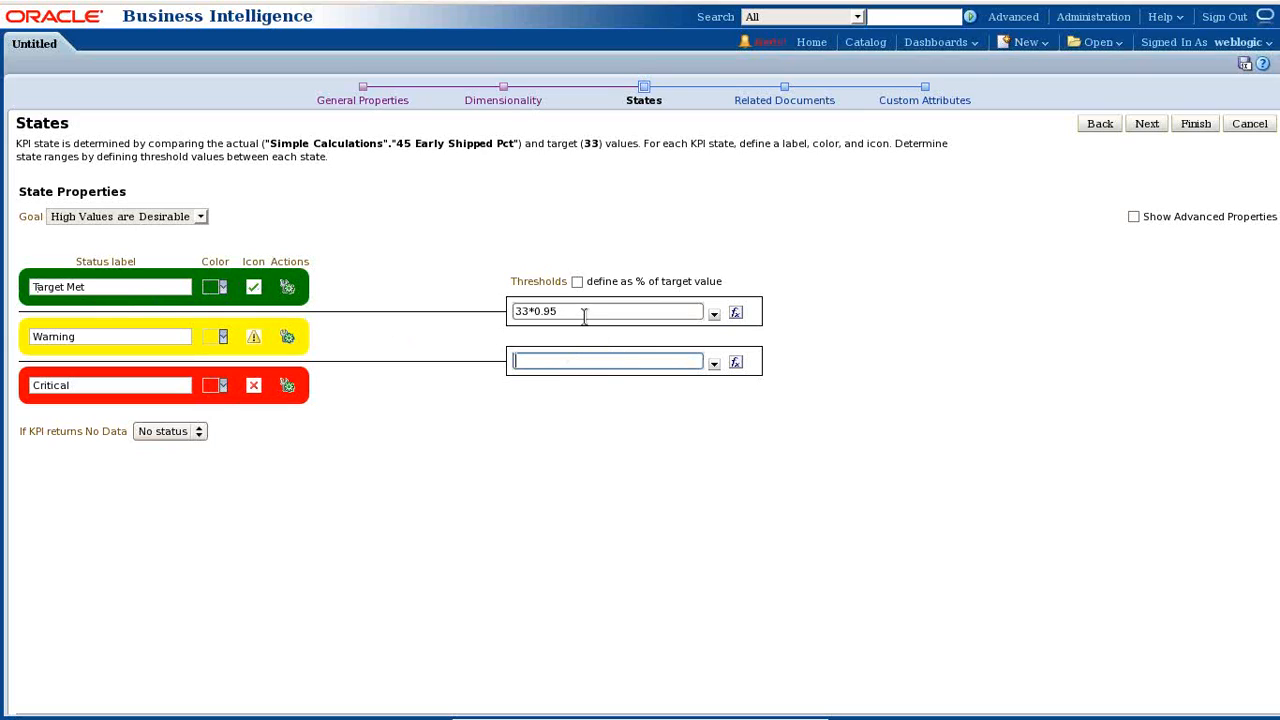
type("33")
type("*")
type(".085")
key("BackSpace")
type("0.85")
Rename the Warning status label to Close To Target and the Critical label to Failed To Meet Target.
left_click_drag(139, 337, 22, 337)
type("Close To Target")
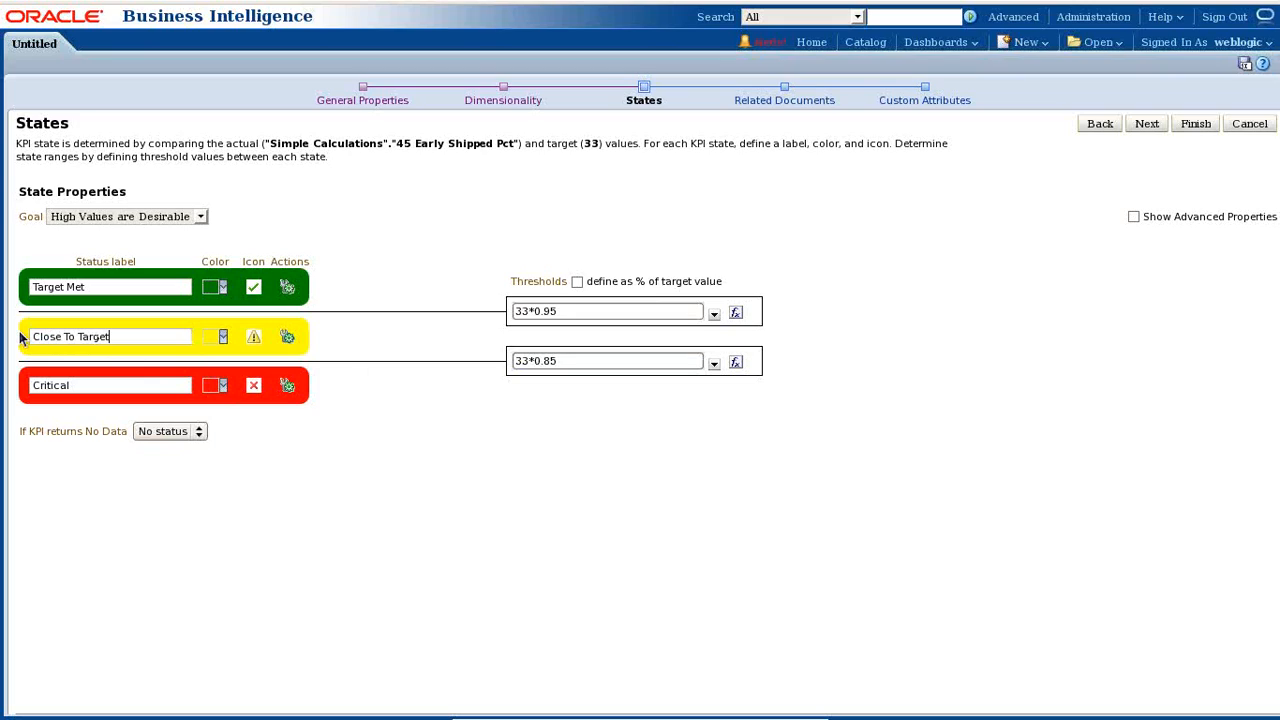
left_click_drag(106, 386, 3, 393)
type("Failed To Meet")
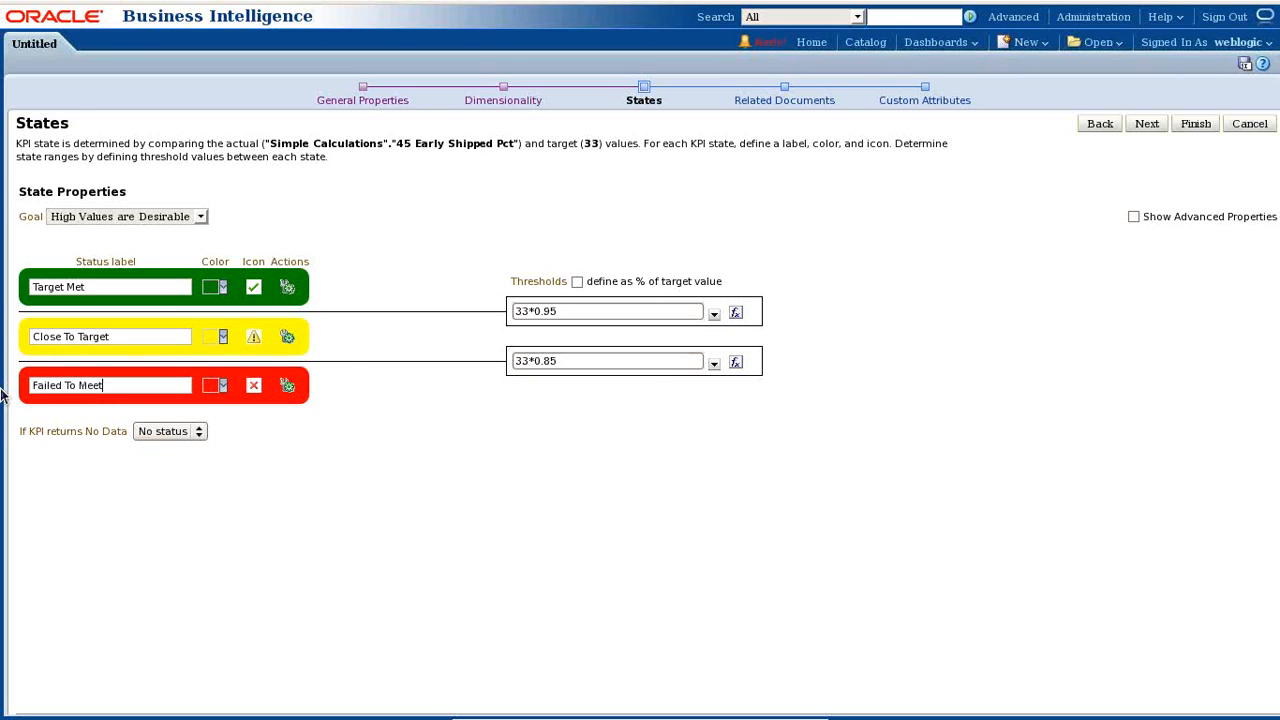
type(" Target")
Finish the KPI and save it over the existing KPI_Early_Shipping in /Shared Folders/Components/Btahc63.
left_click(1193, 125)
left_click(384, 231)
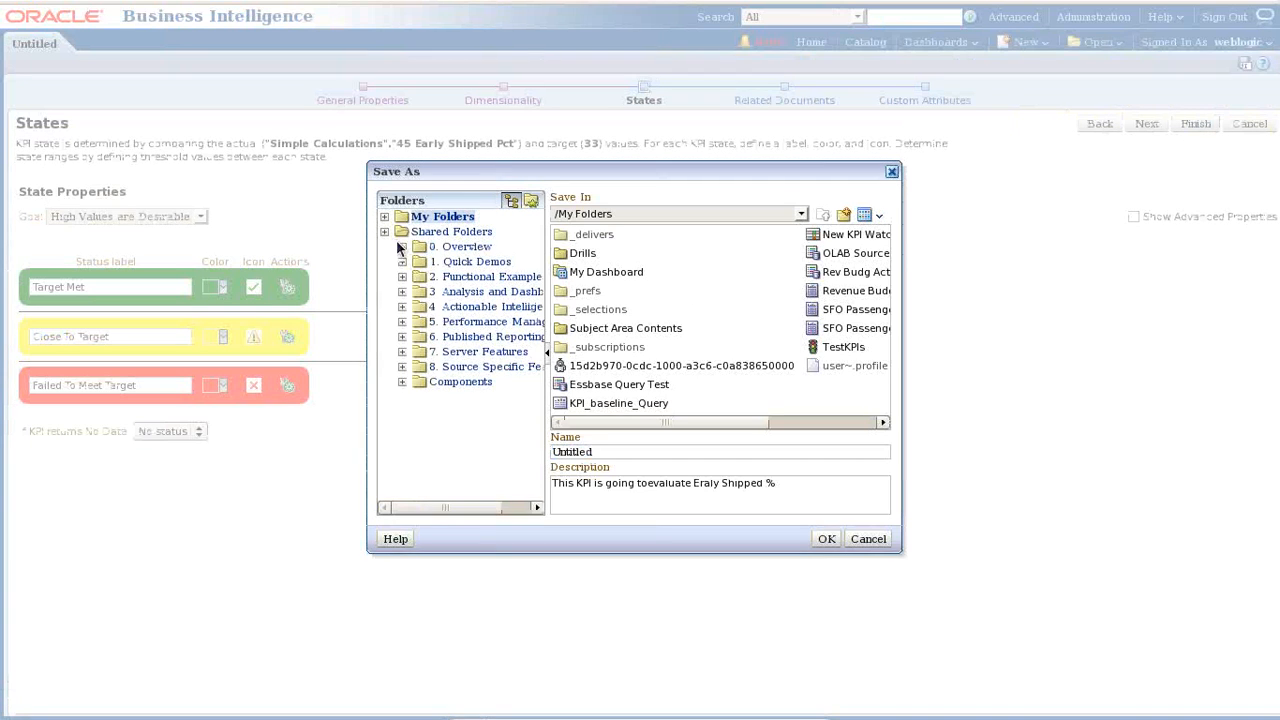
left_click(441, 383)
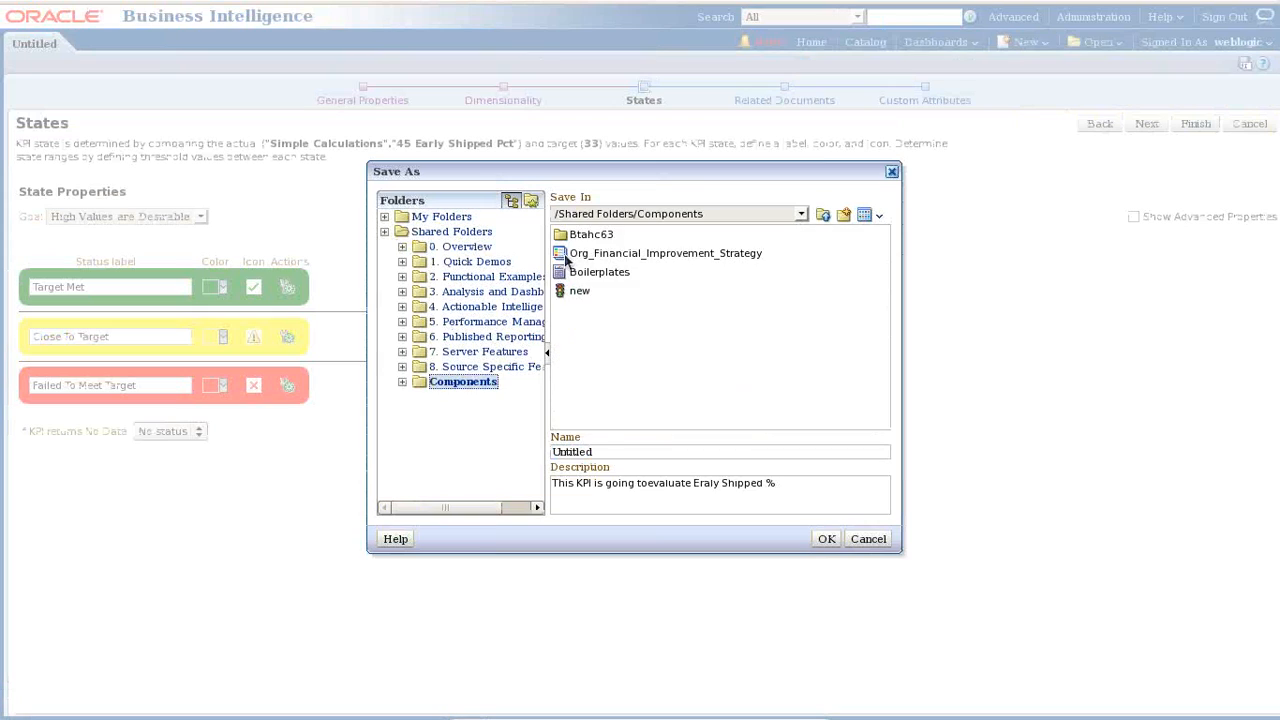
double_click(583, 238)
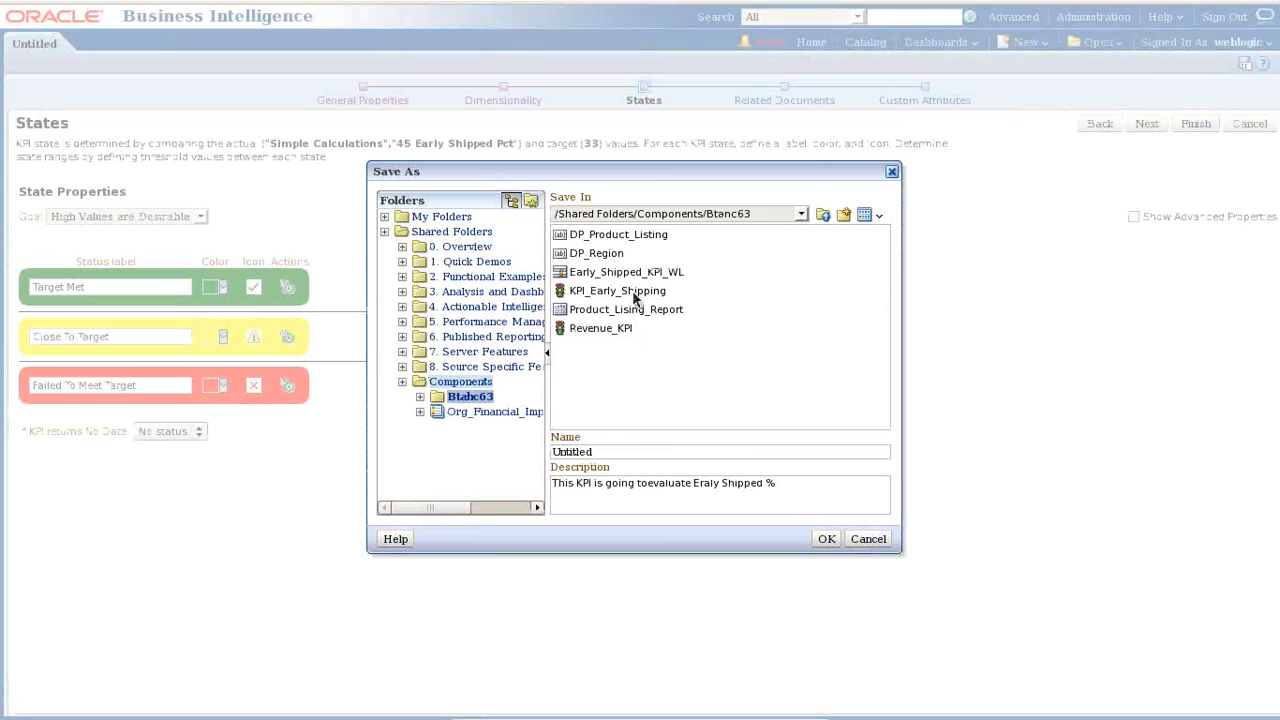
left_click(633, 294)
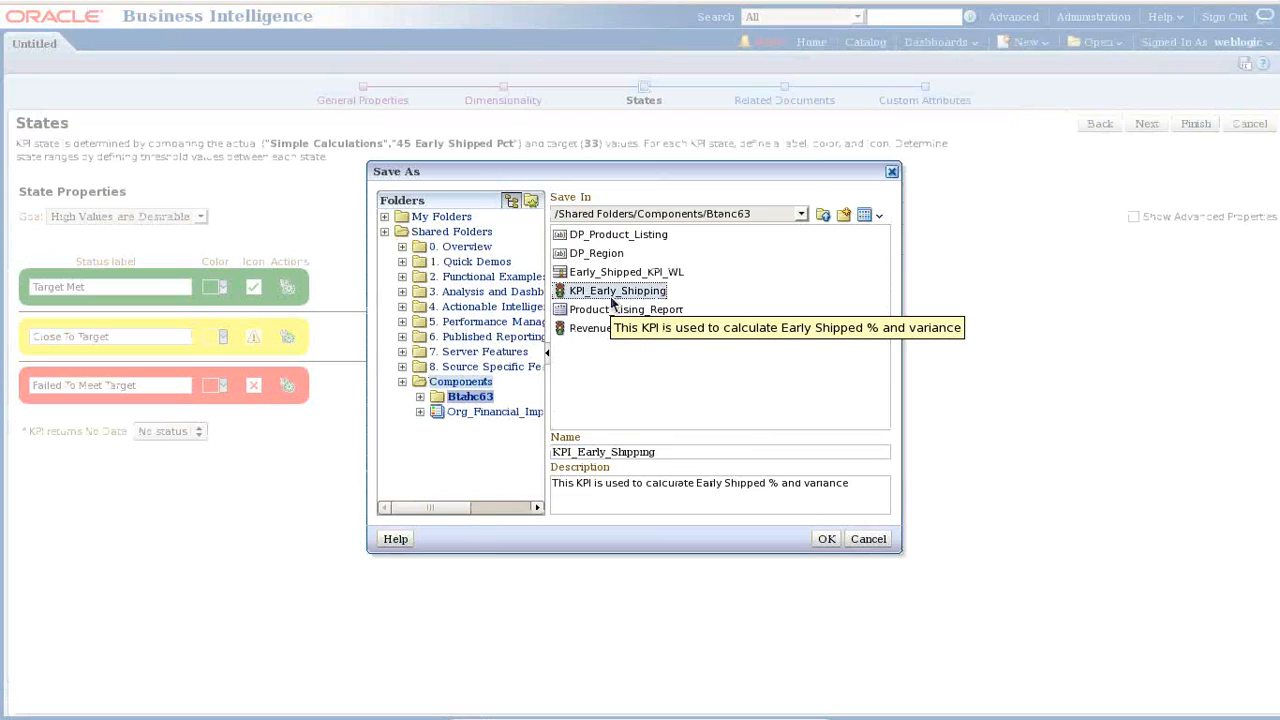
left_click(826, 540)
left_click(801, 402)
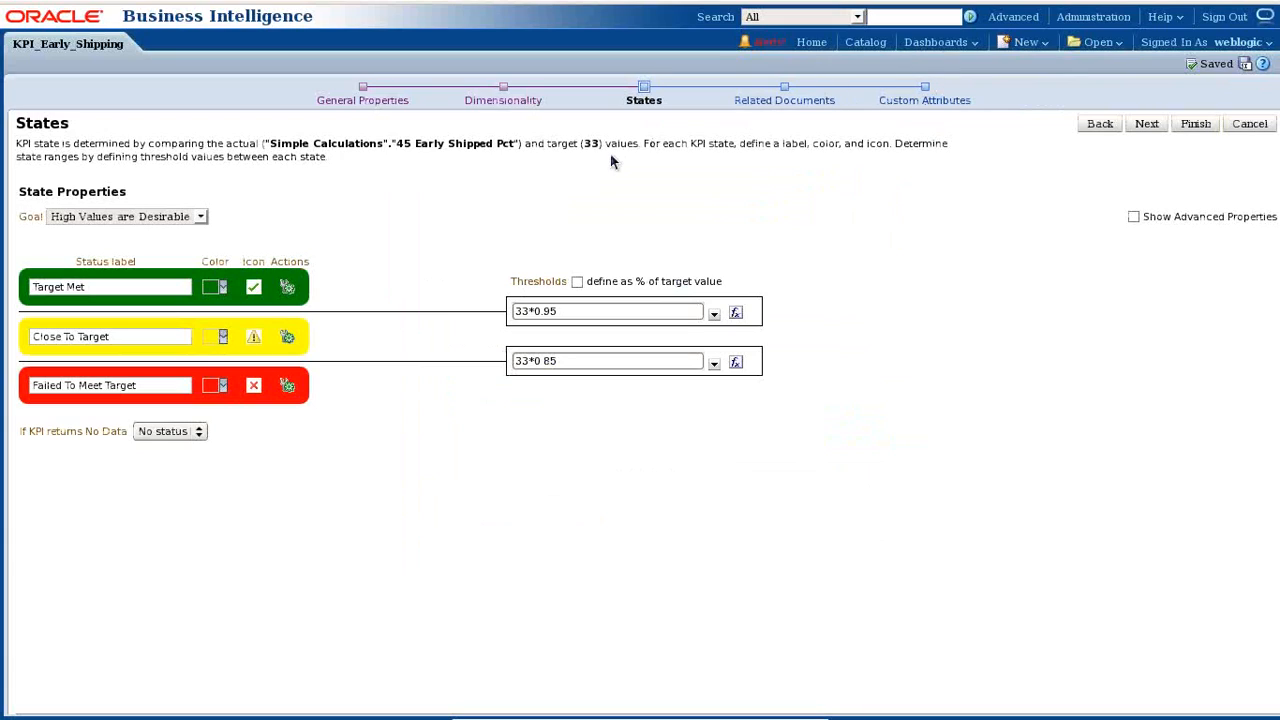
Create a new KPI watchlist and expand the catalog down to Shared Folders/Components/Btahc63.
left_click(1022, 42)
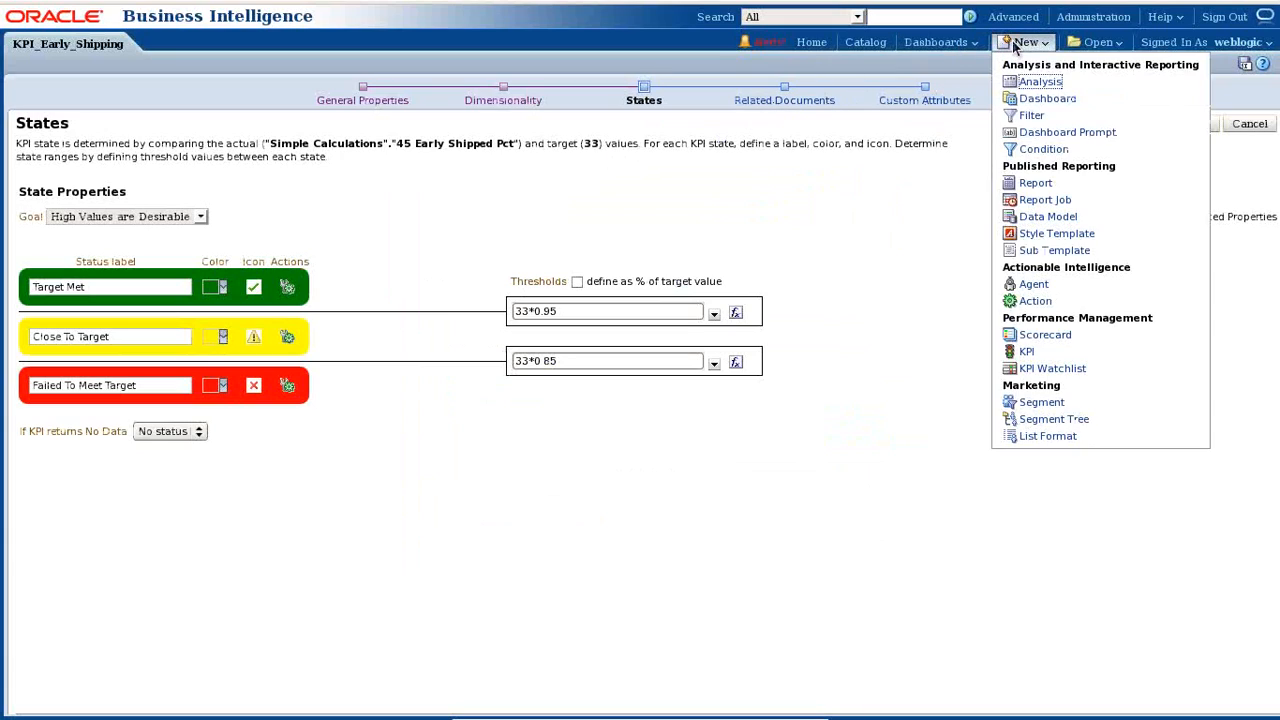
left_click(1046, 370)
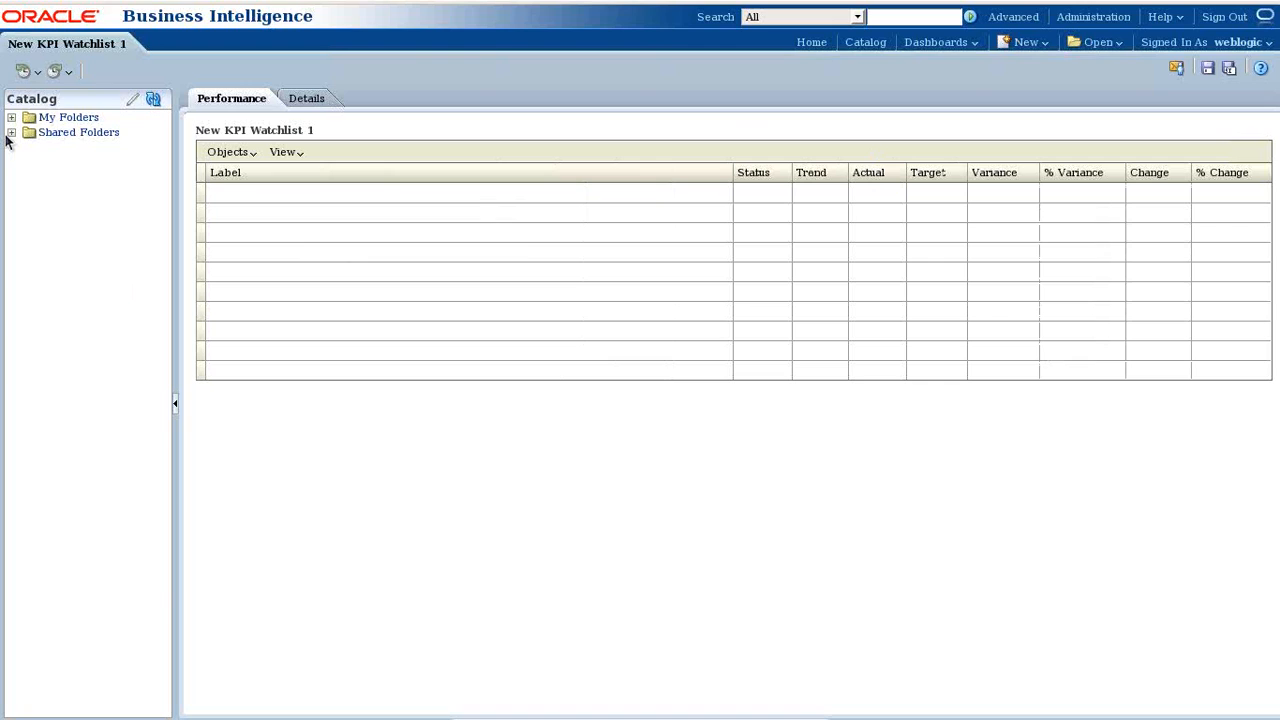
left_click(11, 133)
left_click(29, 282)
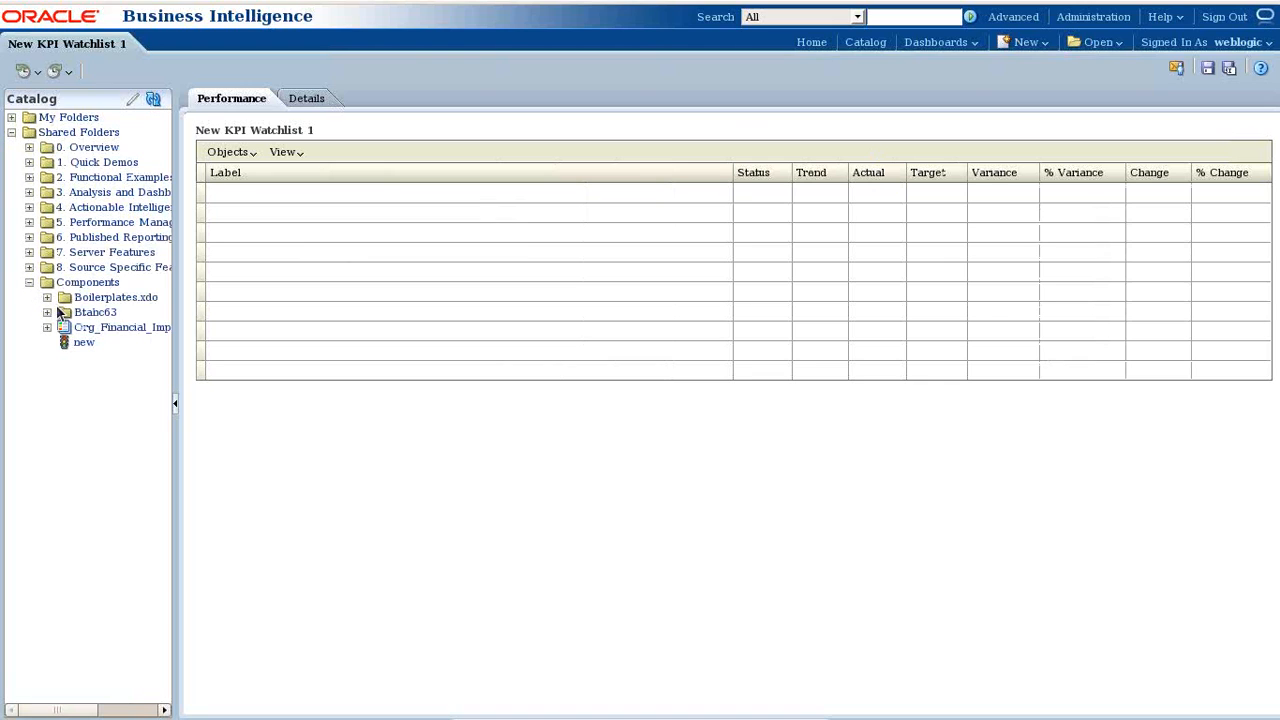
left_click(95, 312)
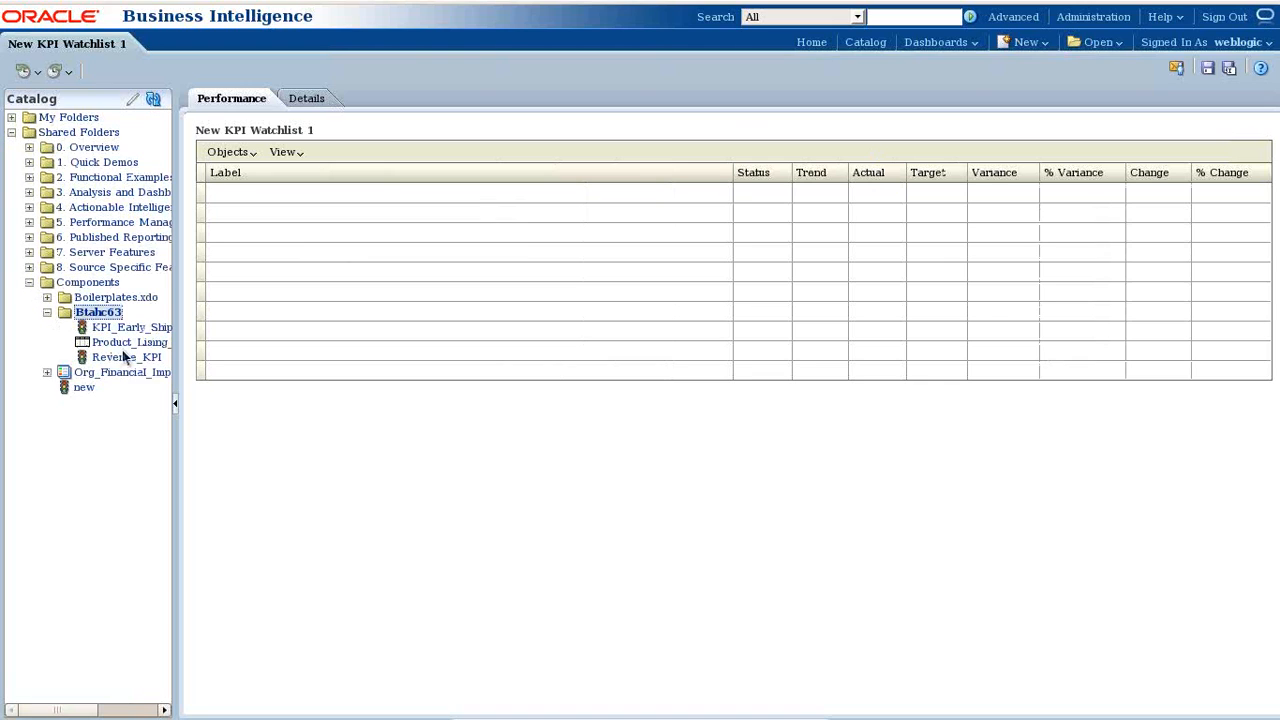
Place KPI_Early_Shipping in the watchlist and set its D52 Country Name to United States.
left_click_drag(291, 227, 331, 200)
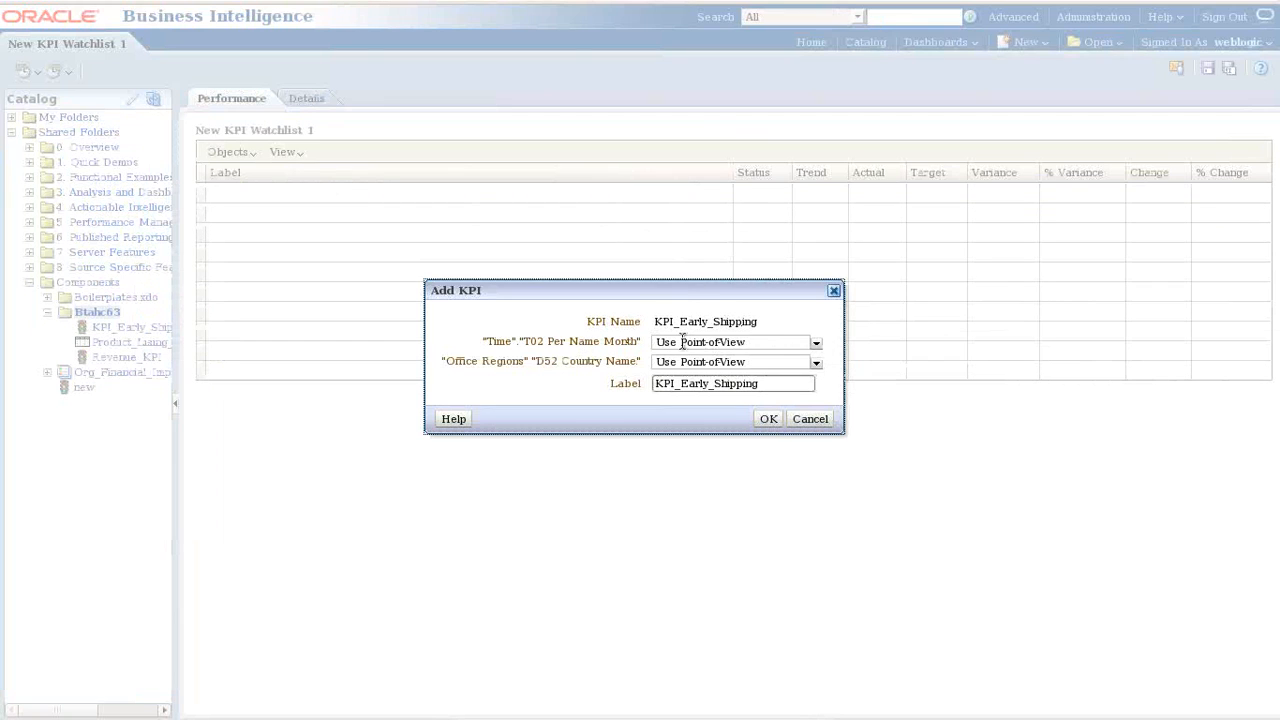
left_click(816, 363)
left_click_drag(805, 385, 818, 500)
left_click(712, 428)
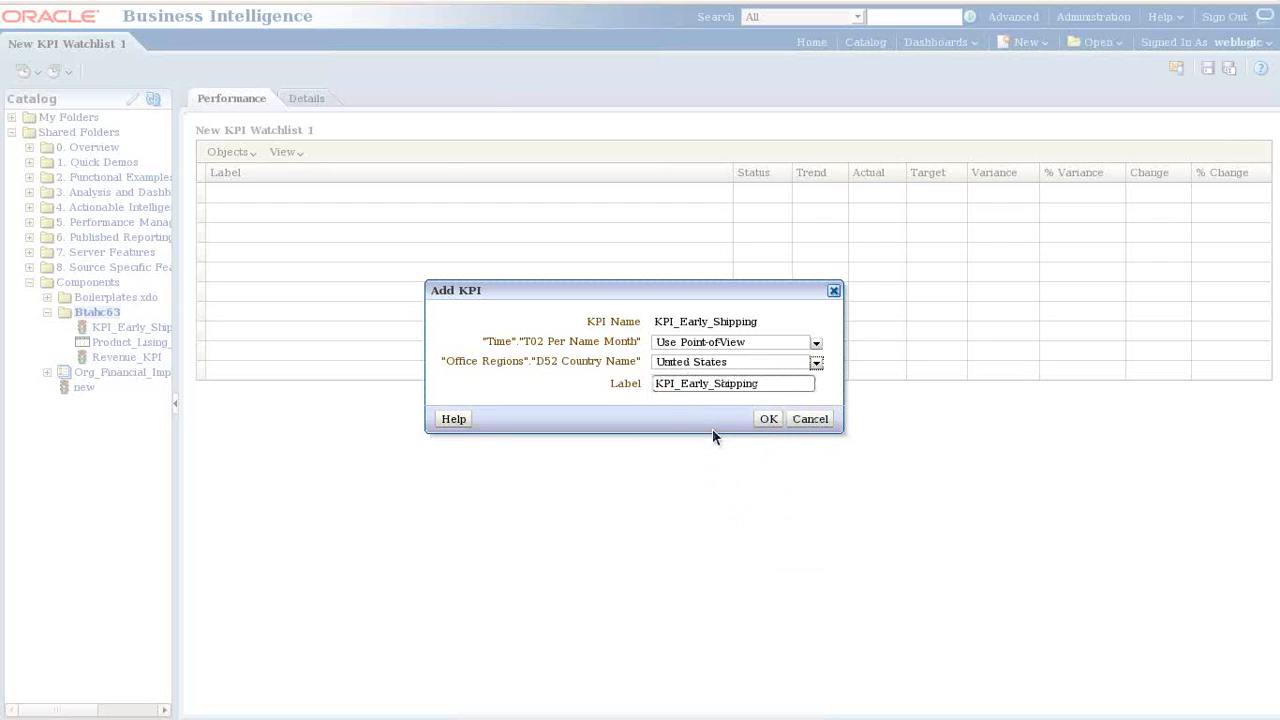
Change the KPI's label to USA_Early_Shipping and confirm adding it to the watchlist.
left_click(670, 384)
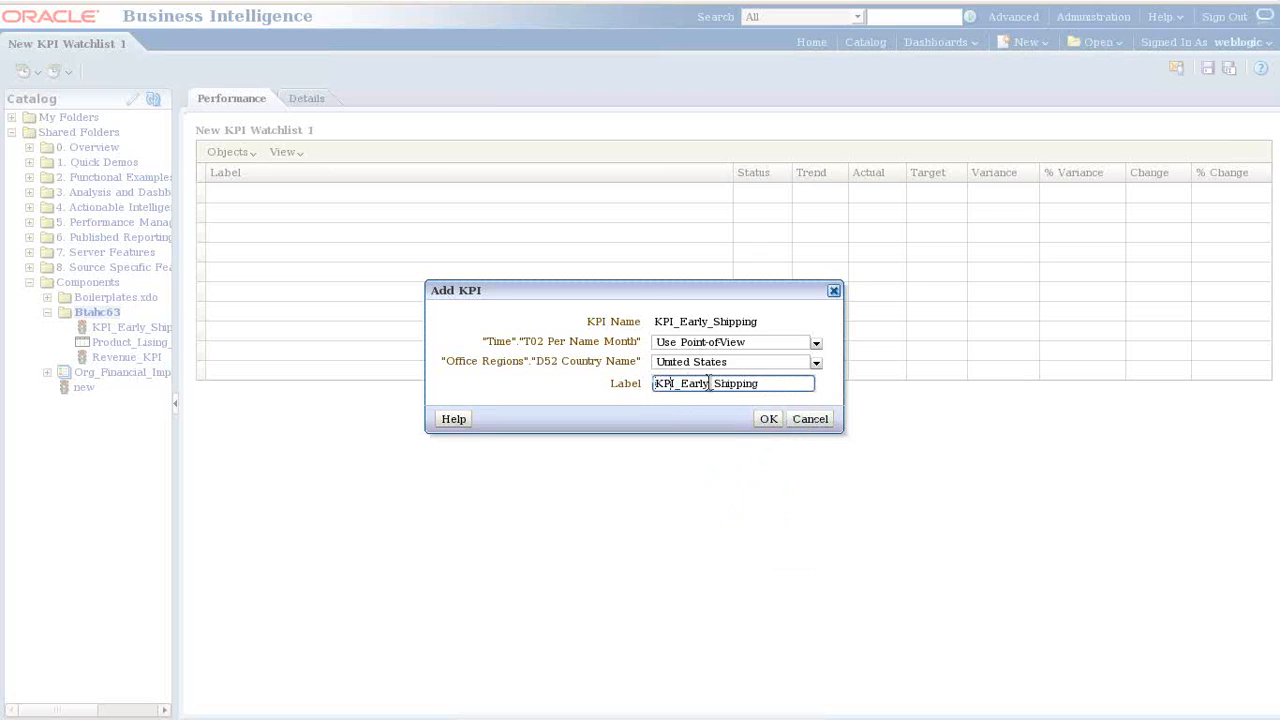
key("Home")
key("shift+Right")
key("shift+Right")
key("shift+Right")
type("USA")
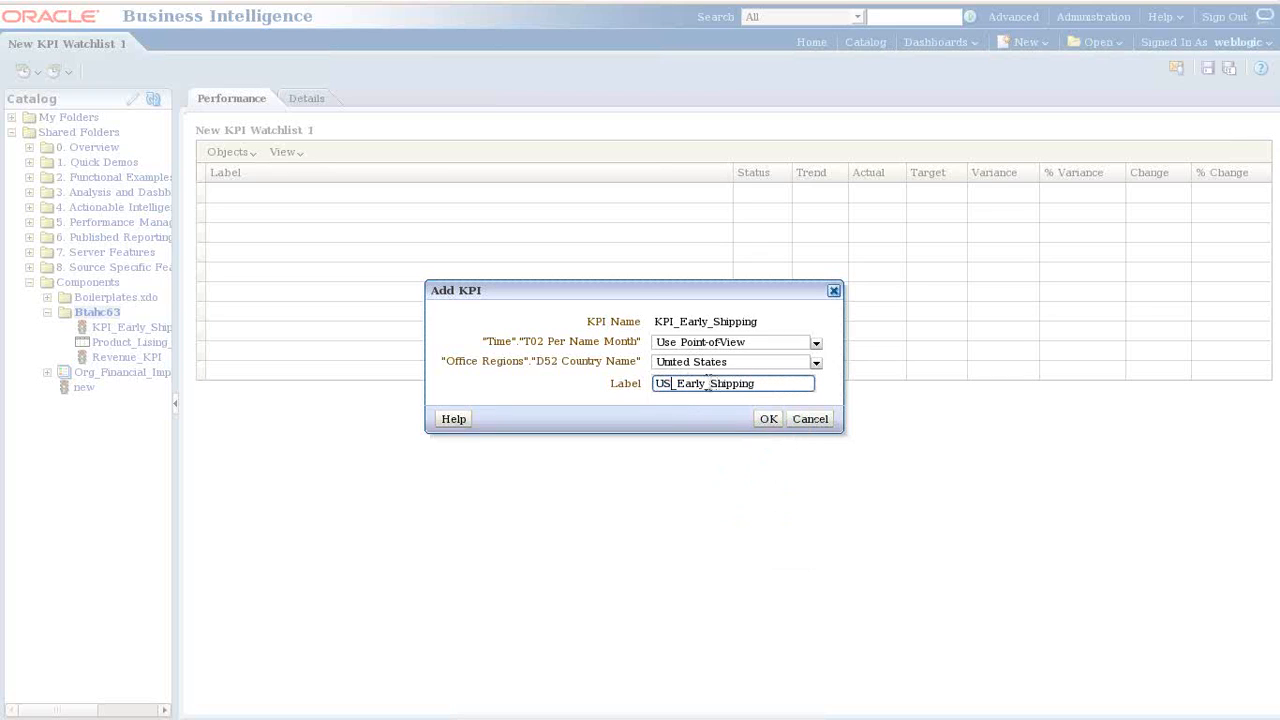
left_click(766, 419)
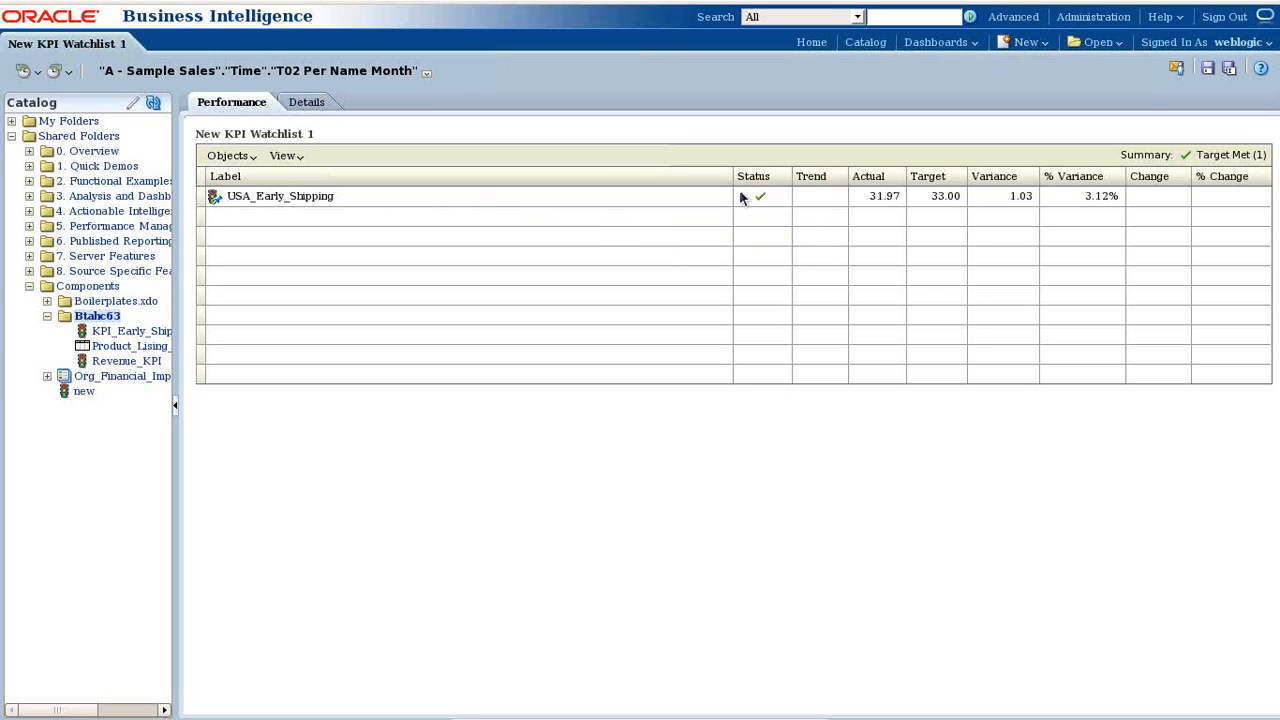
Add KPI_Early_Shipping to the watchlist again with D52 Country Name set to United Kingdom.
left_click_drag(128, 334, 268, 218)
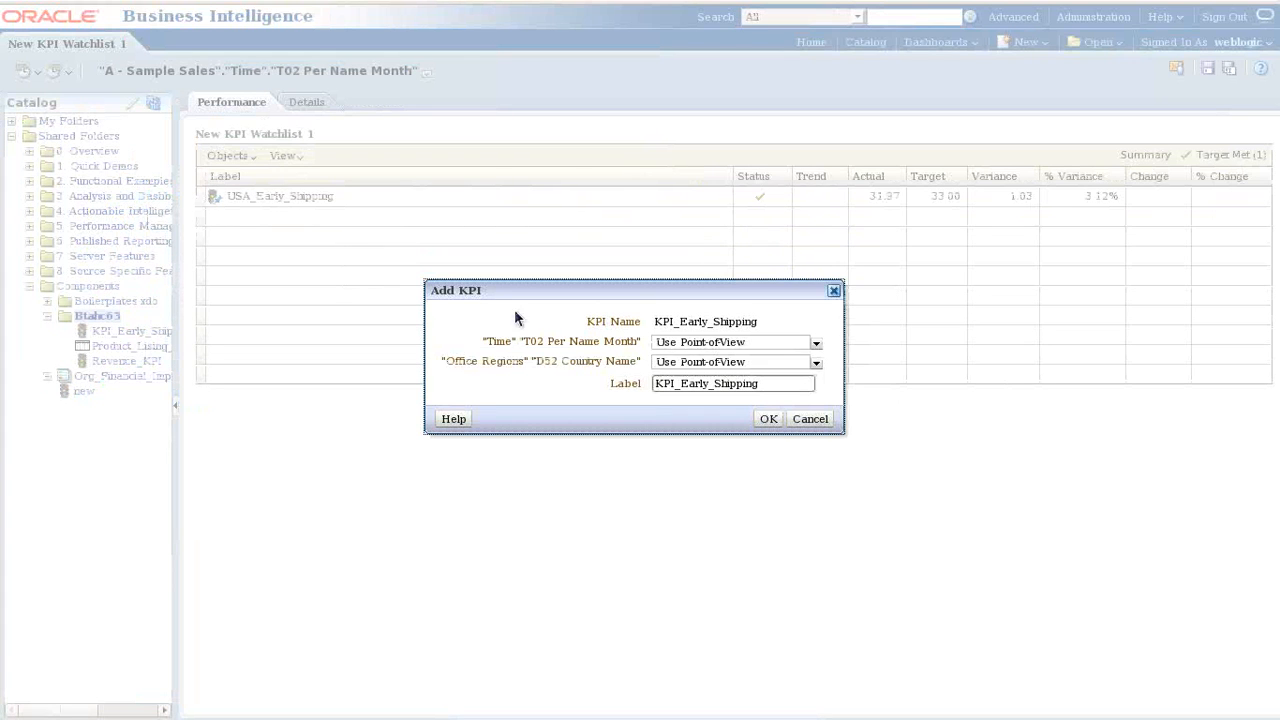
left_click(816, 362)
left_click_drag(813, 388, 811, 486)
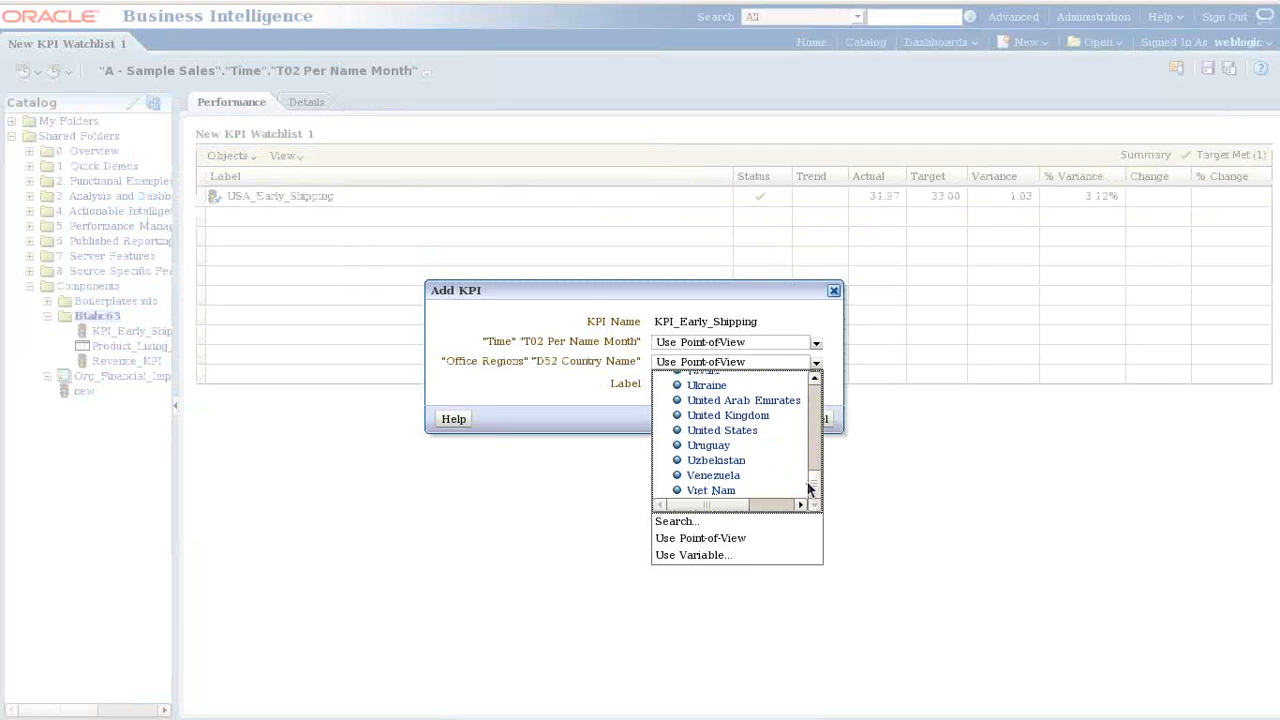
left_click(729, 415)
left_click(766, 419)
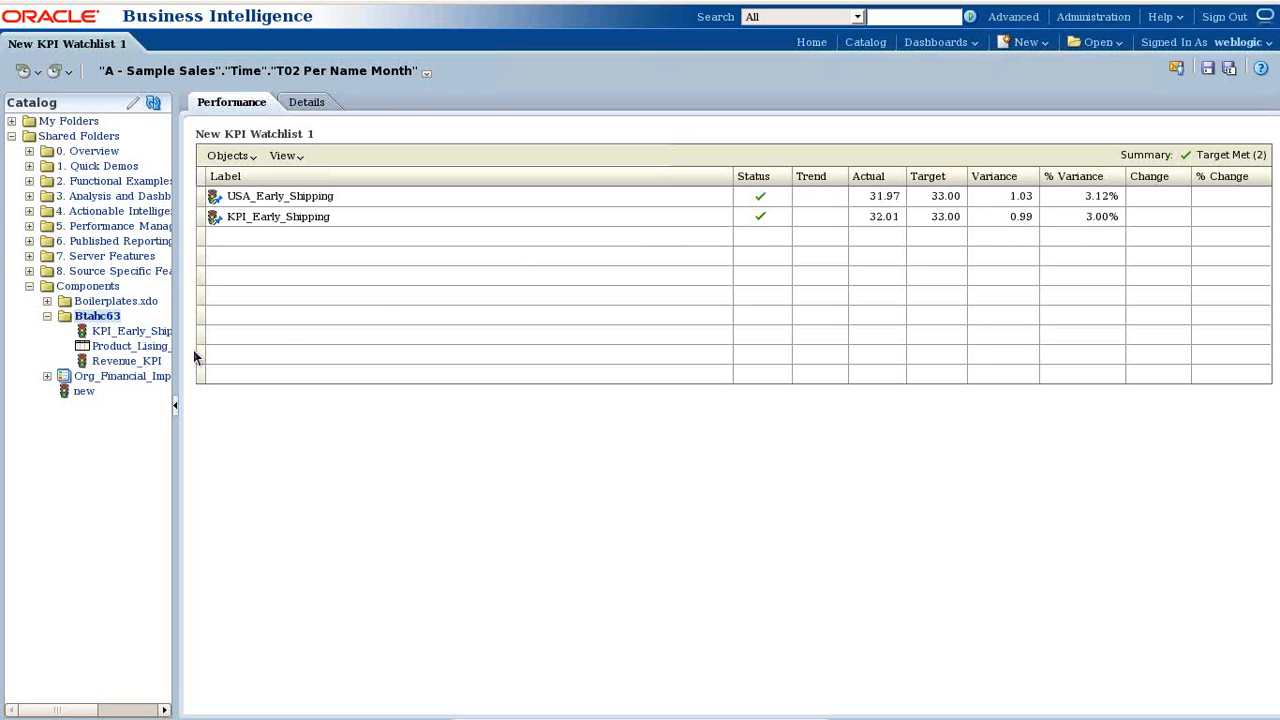
Add a third KPI_Early_Shipping entry to the watchlist with D52 Country Name set to India.
left_click_drag(115, 331, 321, 243)
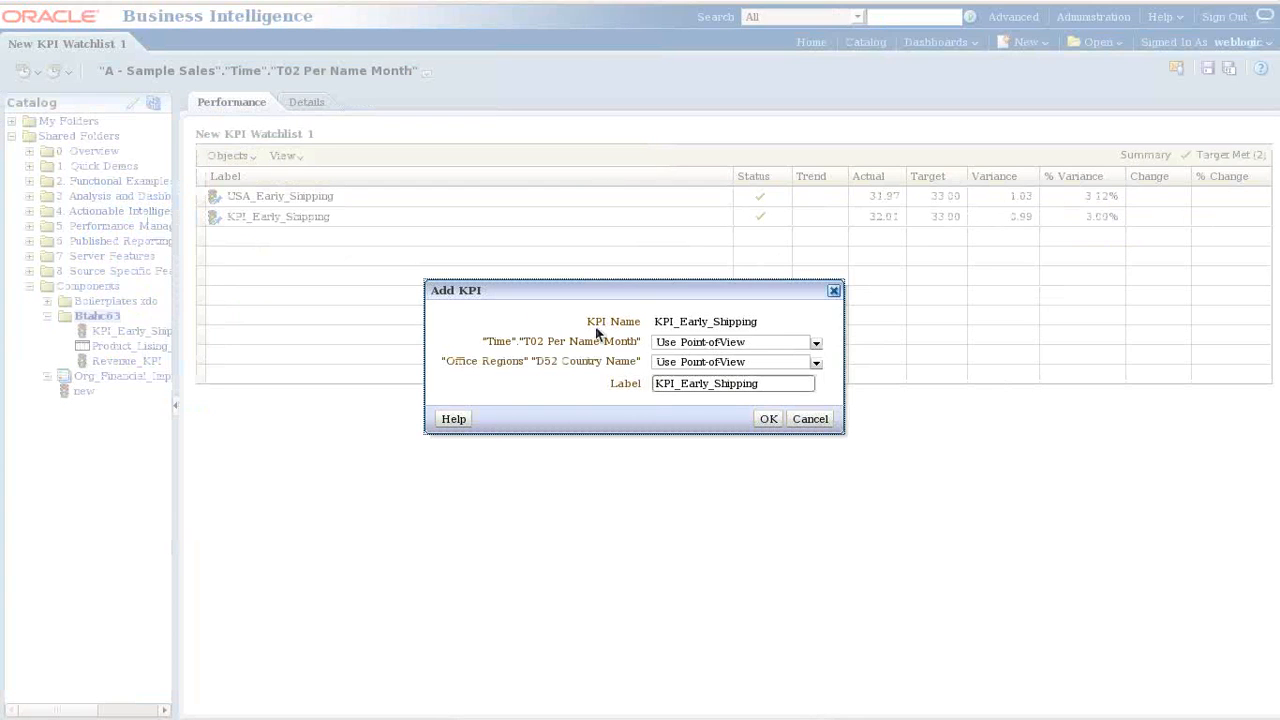
left_click(816, 346)
left_click(822, 328)
left_click(816, 368)
left_click_drag(816, 395, 812, 446)
scroll(722, 430, "up", 5)
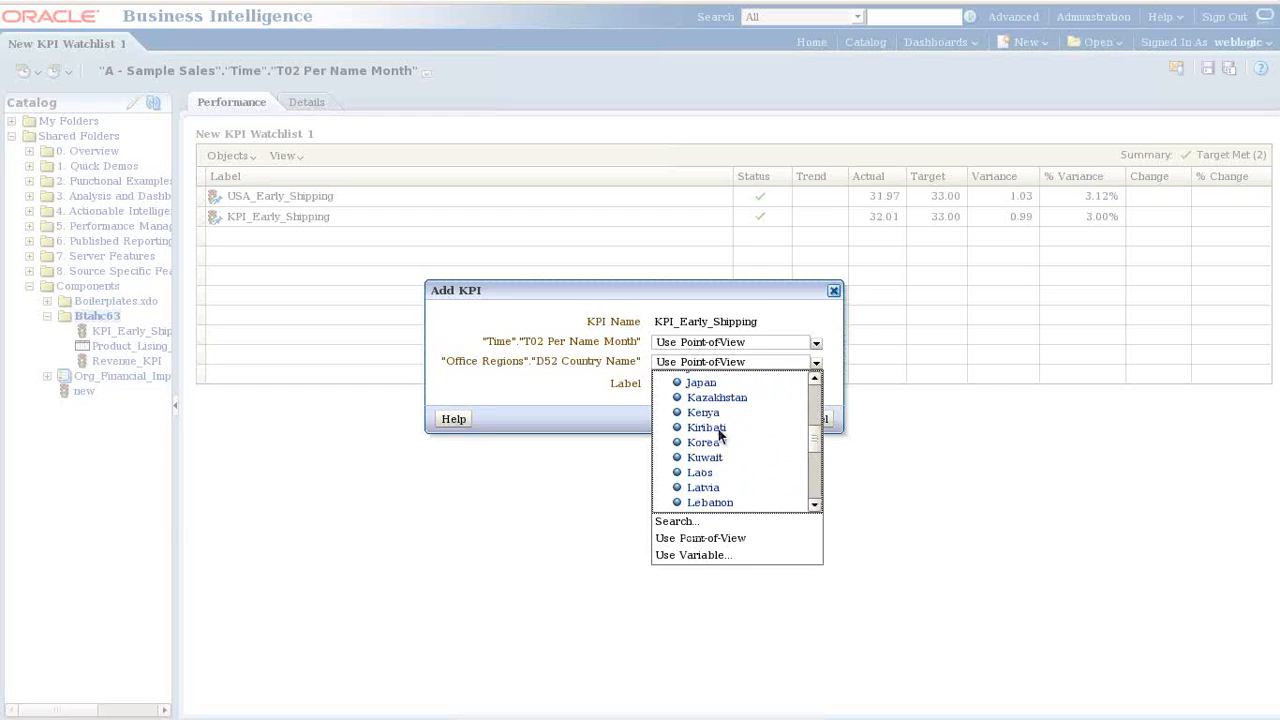
scroll(720, 432, "up", 1)
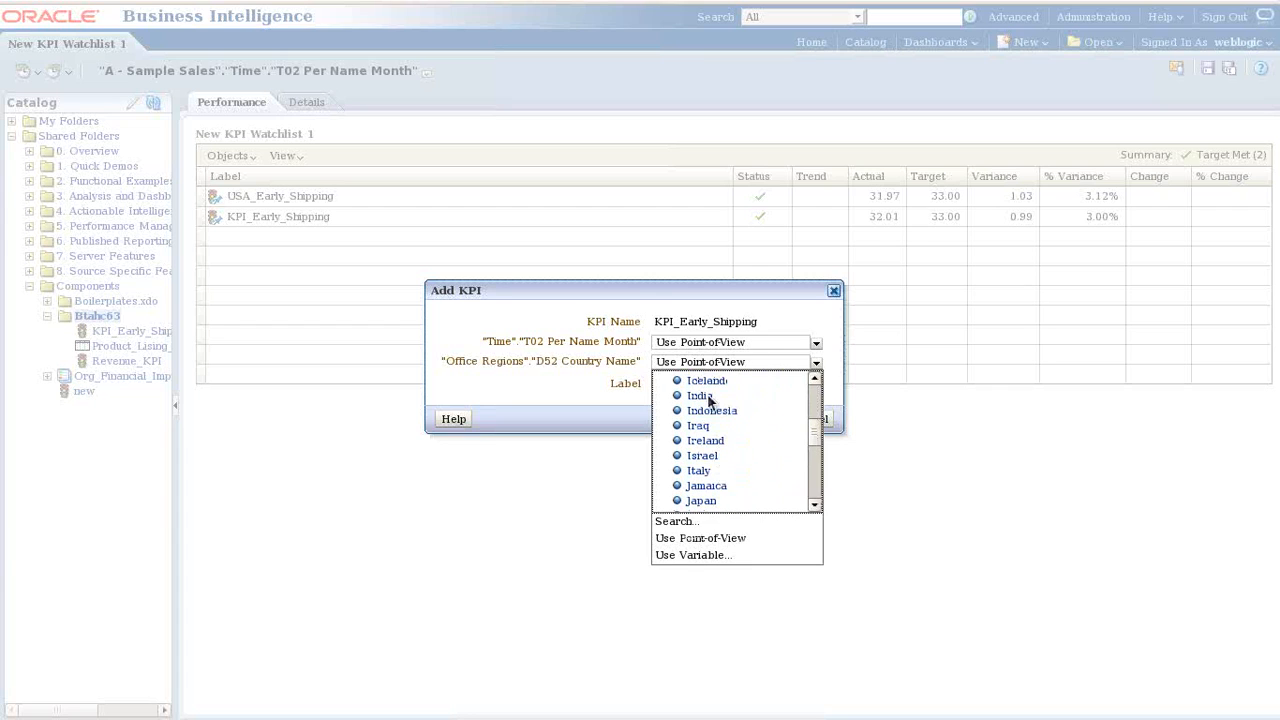
left_click(710, 403)
left_click(766, 419)
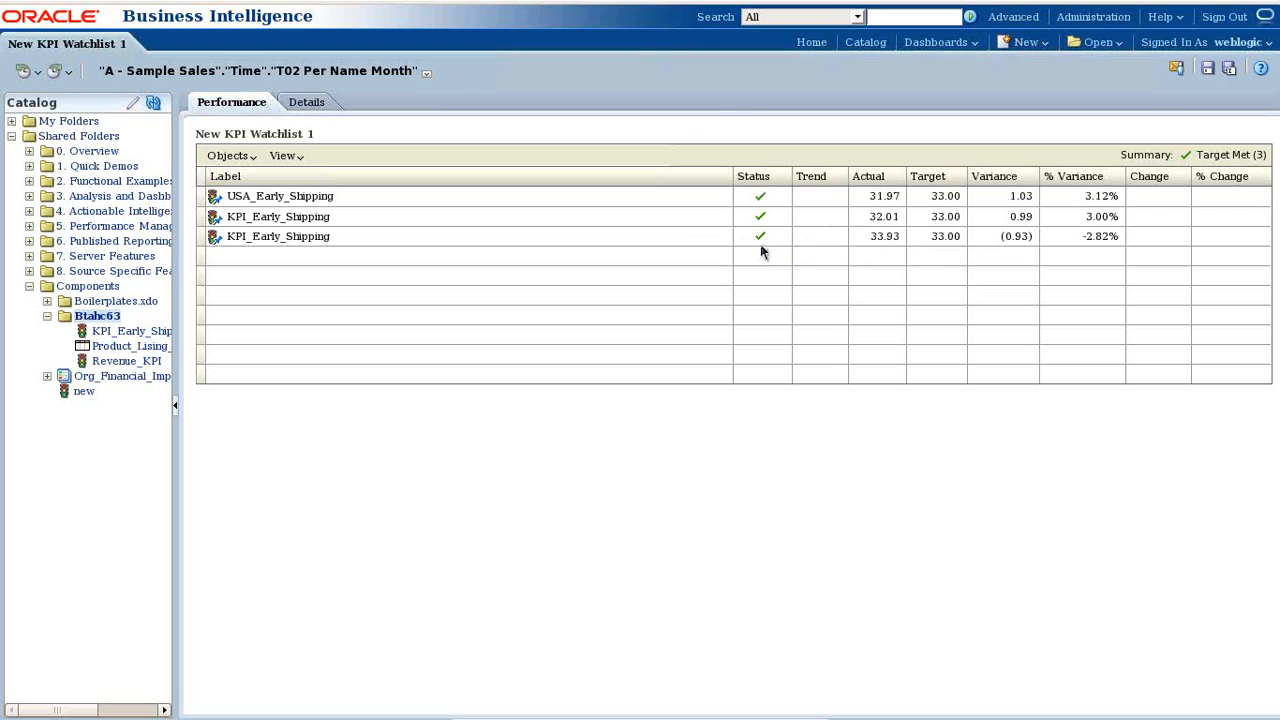
Save the watchlist as KPI Watchlist 1 in /Shared Folders/Components/Btahc63.
left_click(1207, 68)
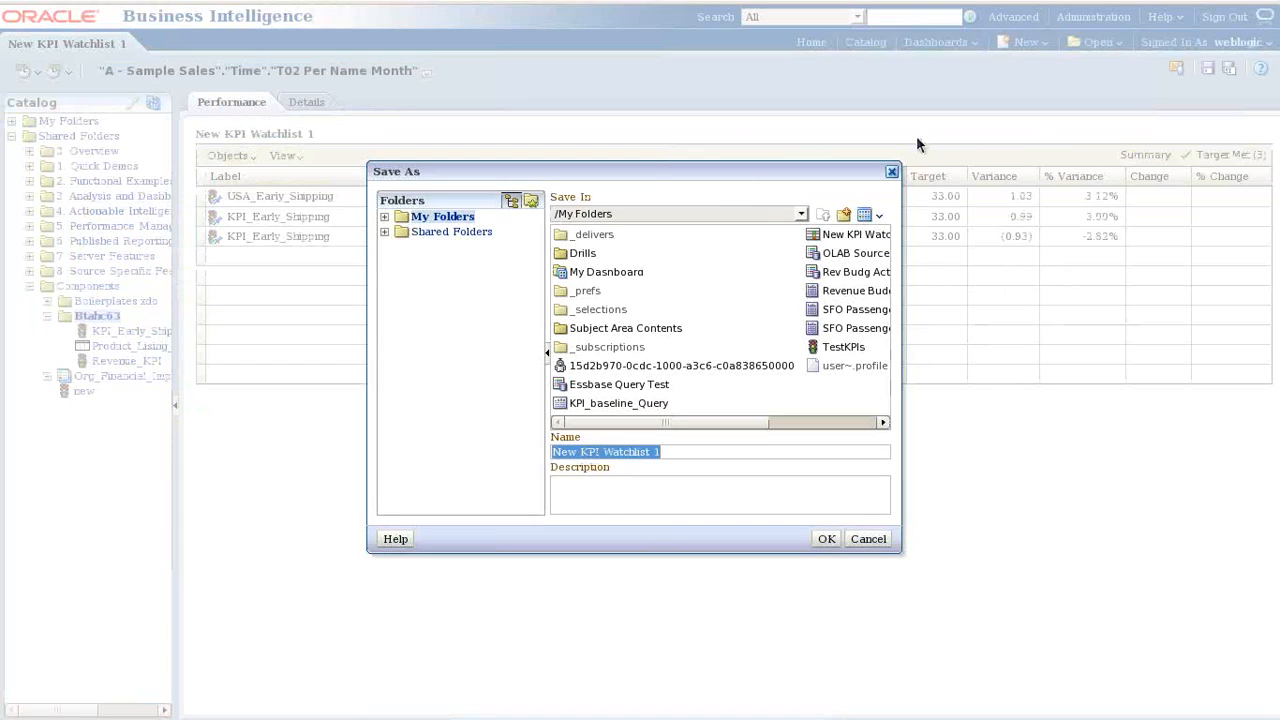
left_click(384, 231)
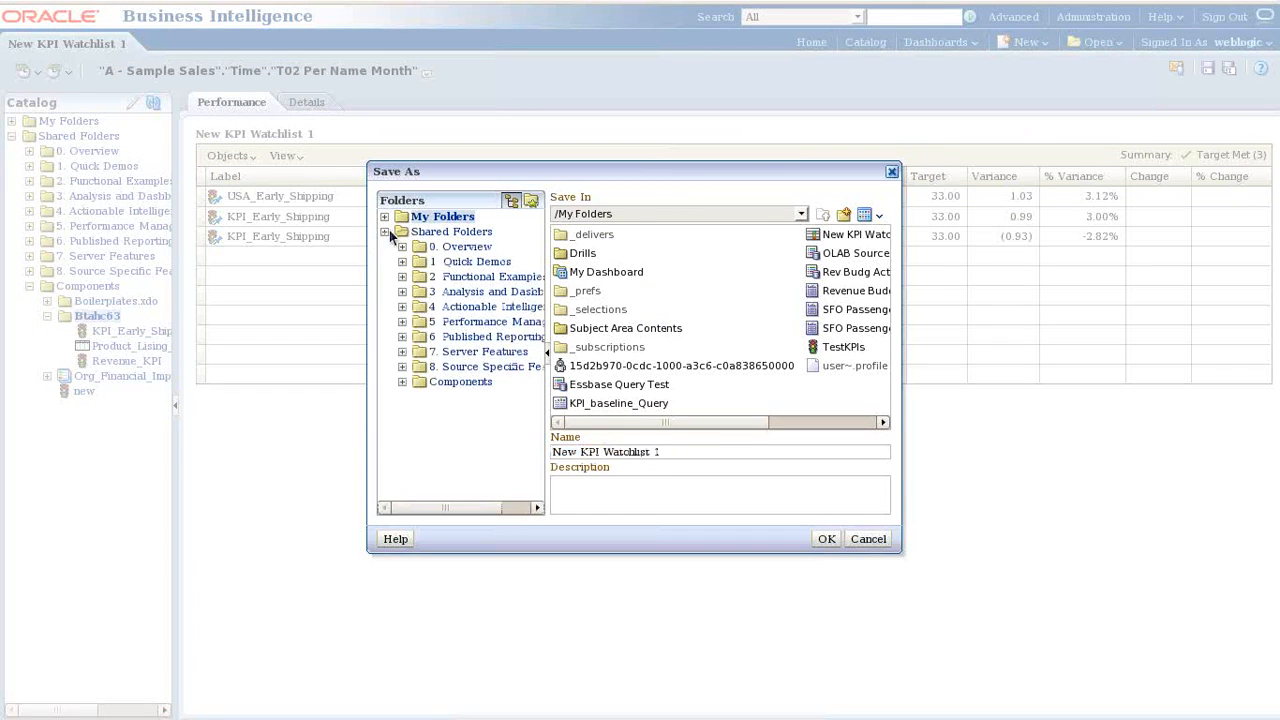
left_click(462, 384)
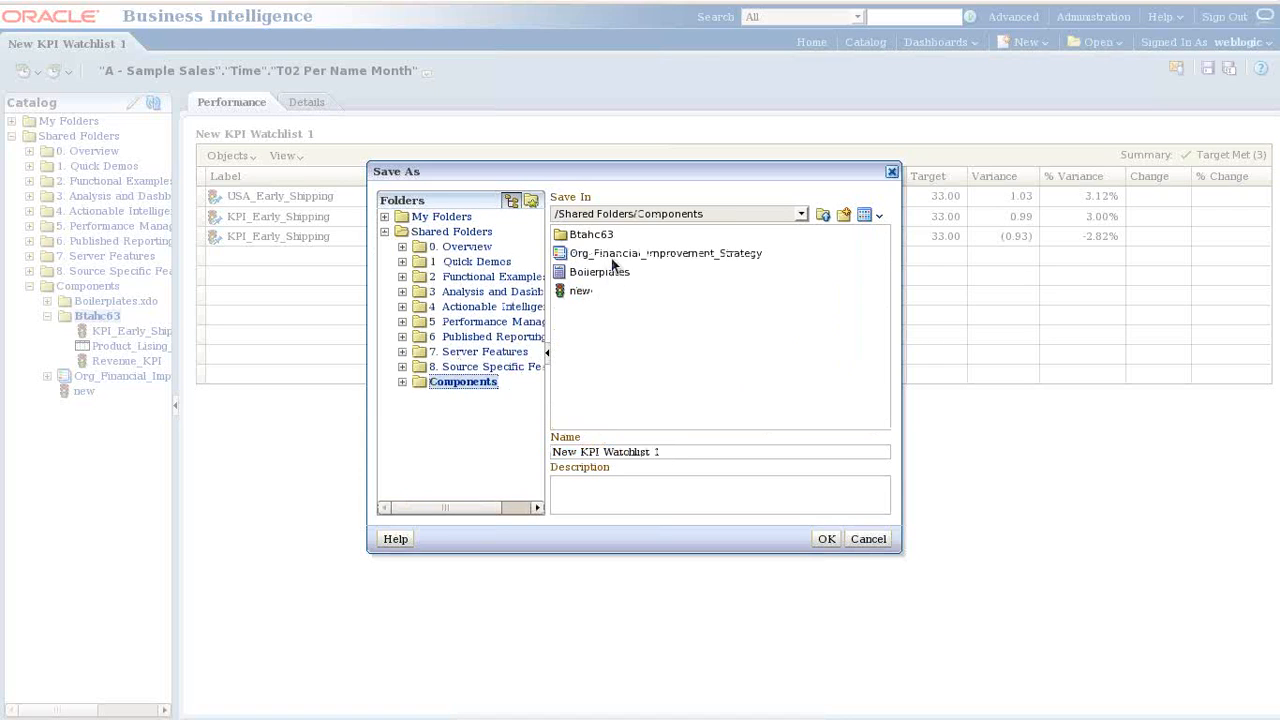
double_click(604, 243)
triple_click(663, 451)
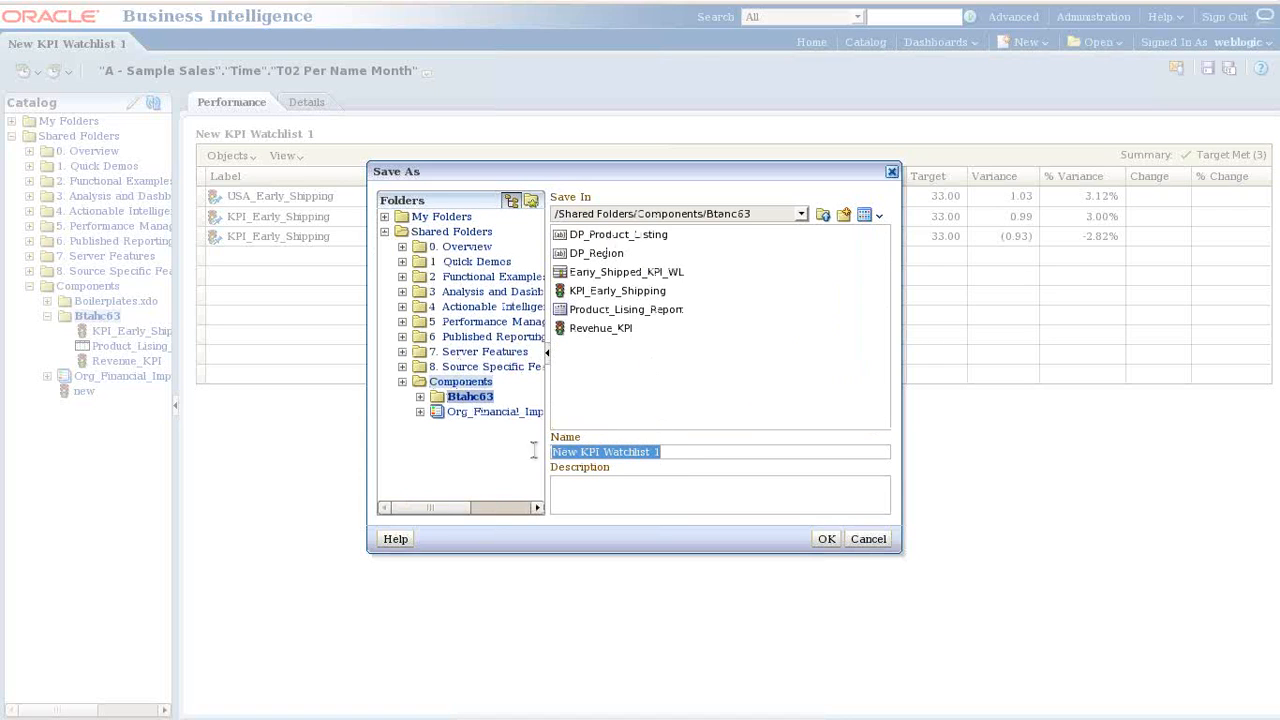
left_click(672, 455)
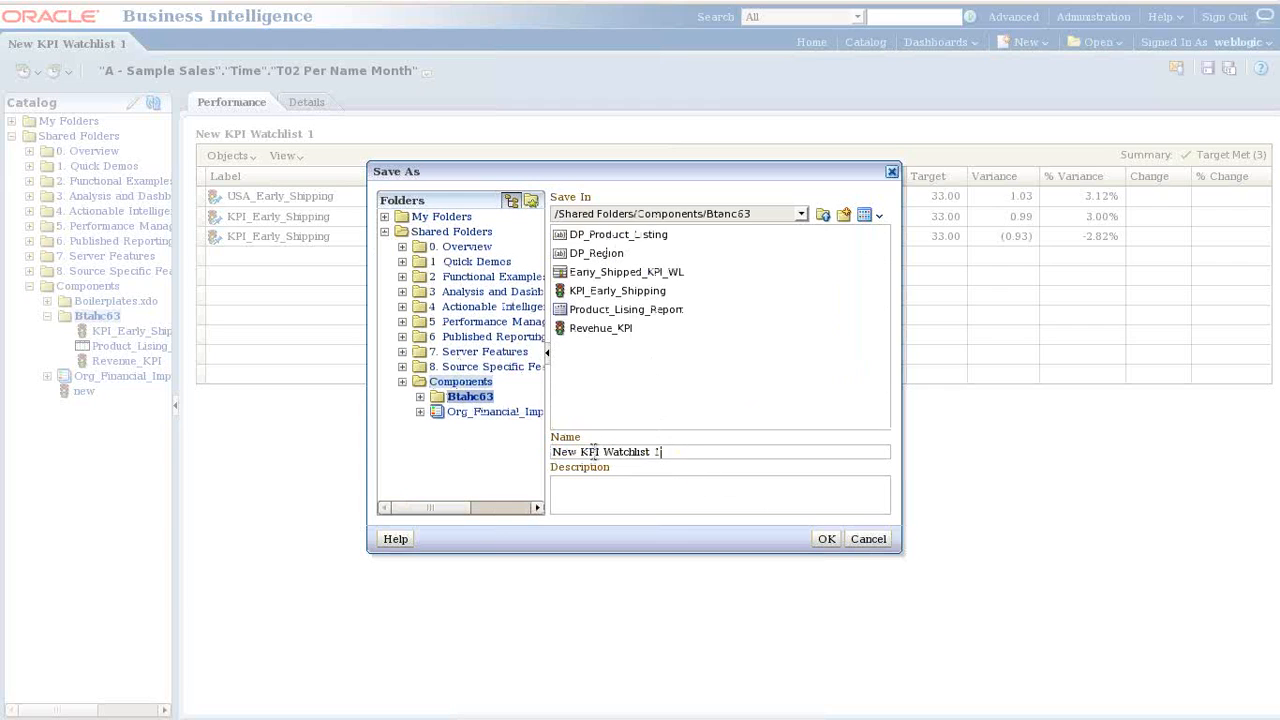
left_click_drag(579, 453, 505, 455)
key("BackSpace")
left_click(826, 538)
Analyze the USA_Early_Shipping KPI from the watchlist to view its report.
right_click(483, 205)
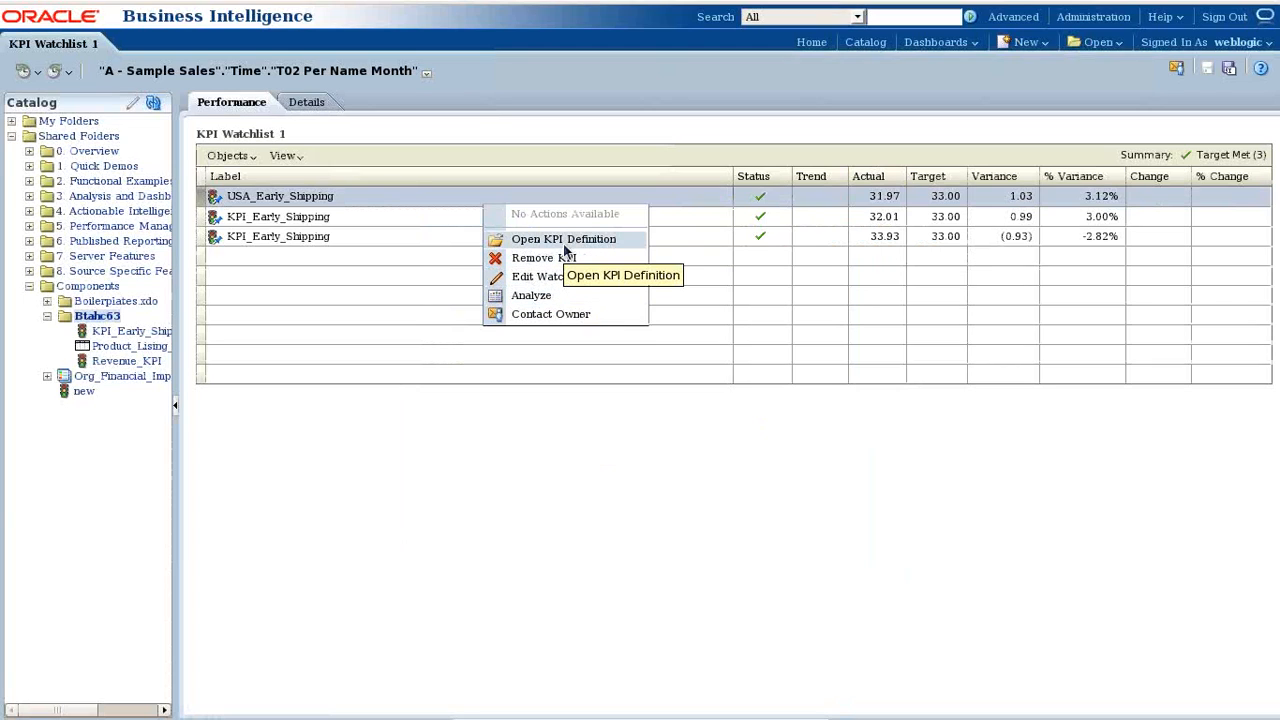
left_click(556, 301)
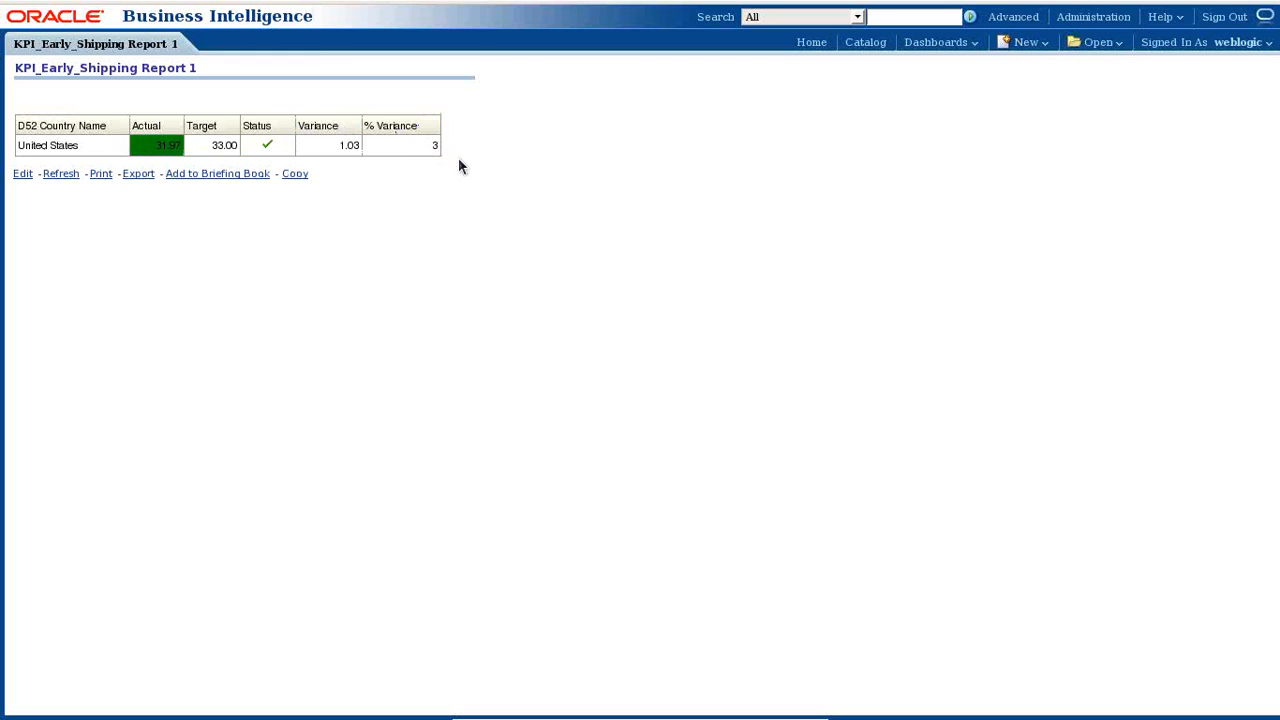
key("F11")
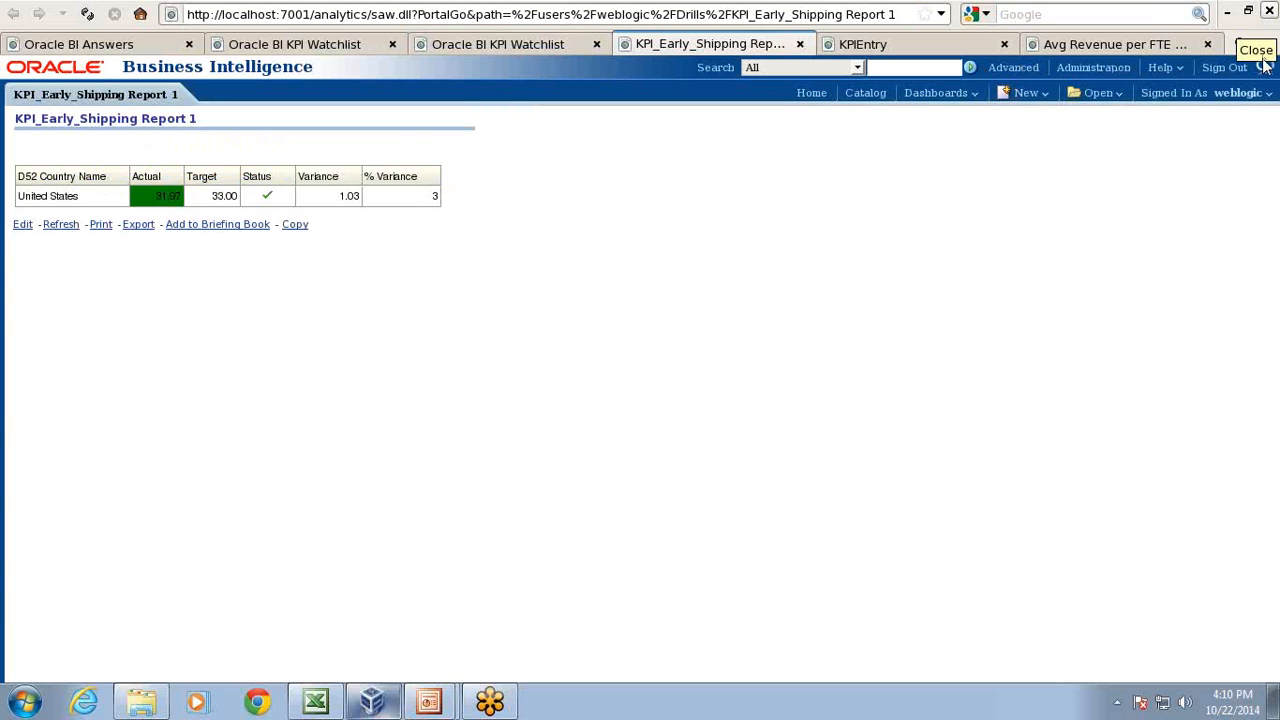
key("F11")
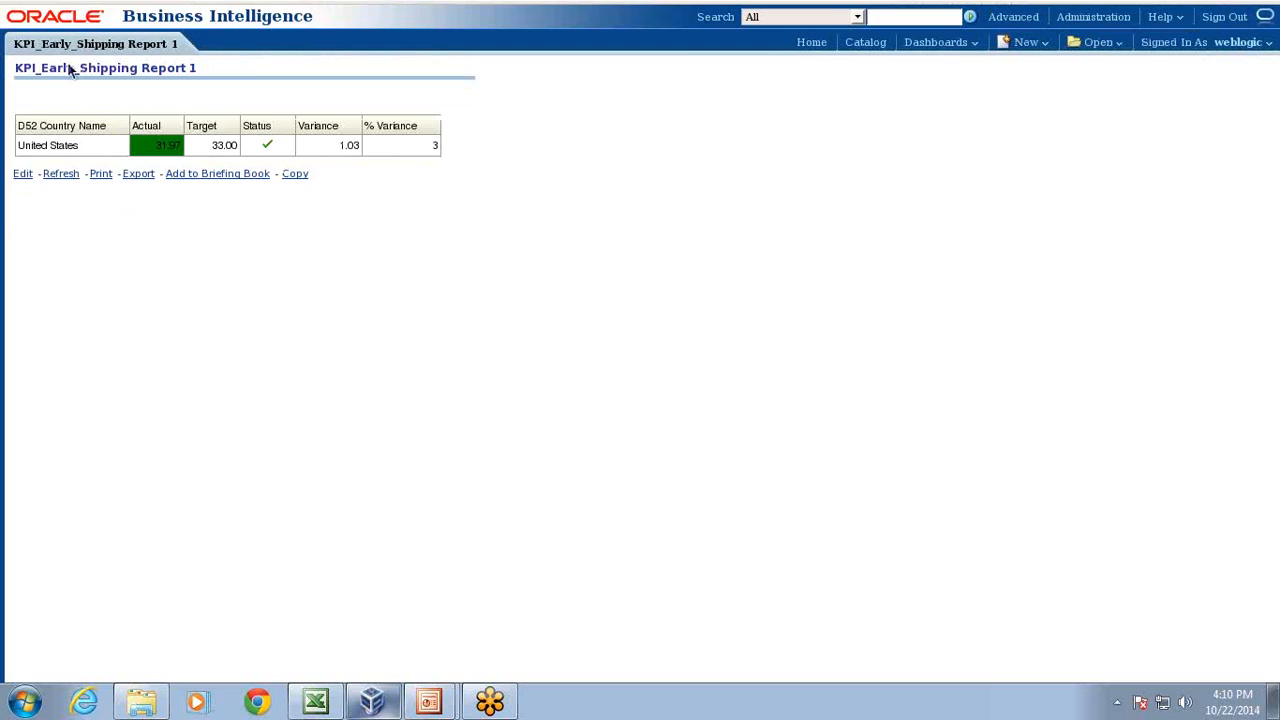
Switch to the Working with KPIs_Advanced presentation in PowerPoint and show the Questions?? slide.
mouse_move(20, 8)
left_click(430, 703)
left_click(467, 630)
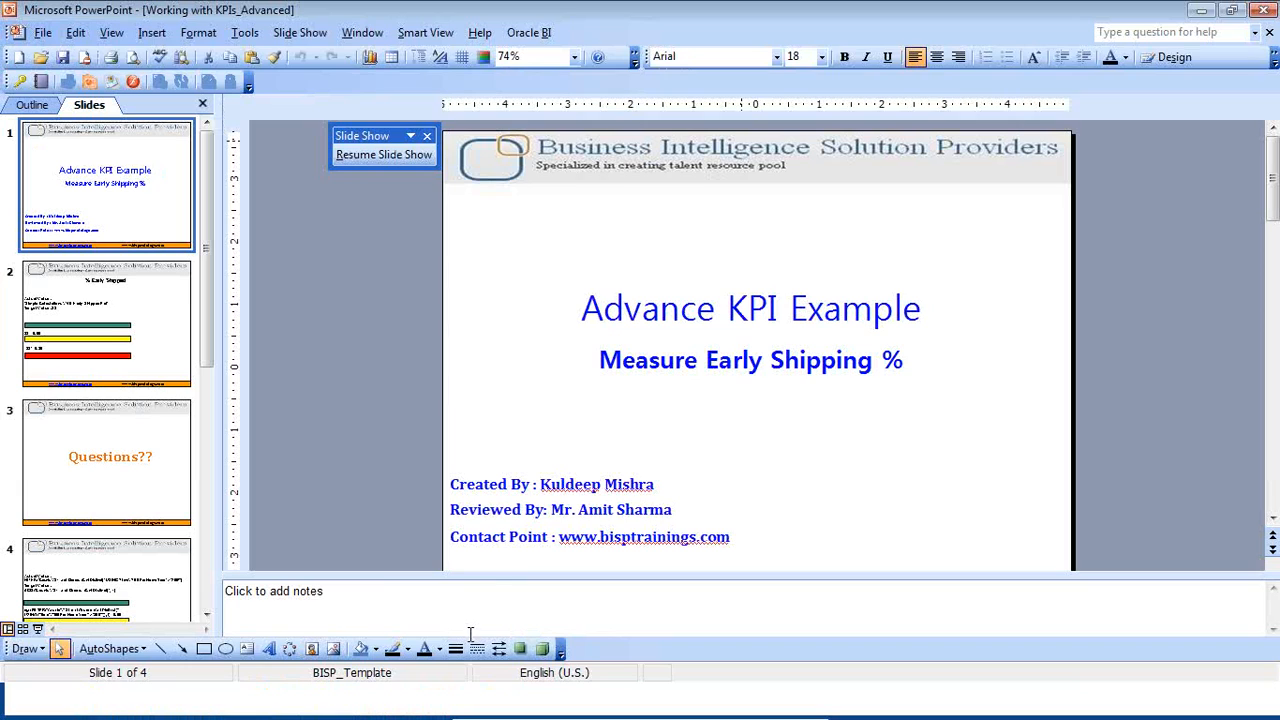
left_click(143, 432)
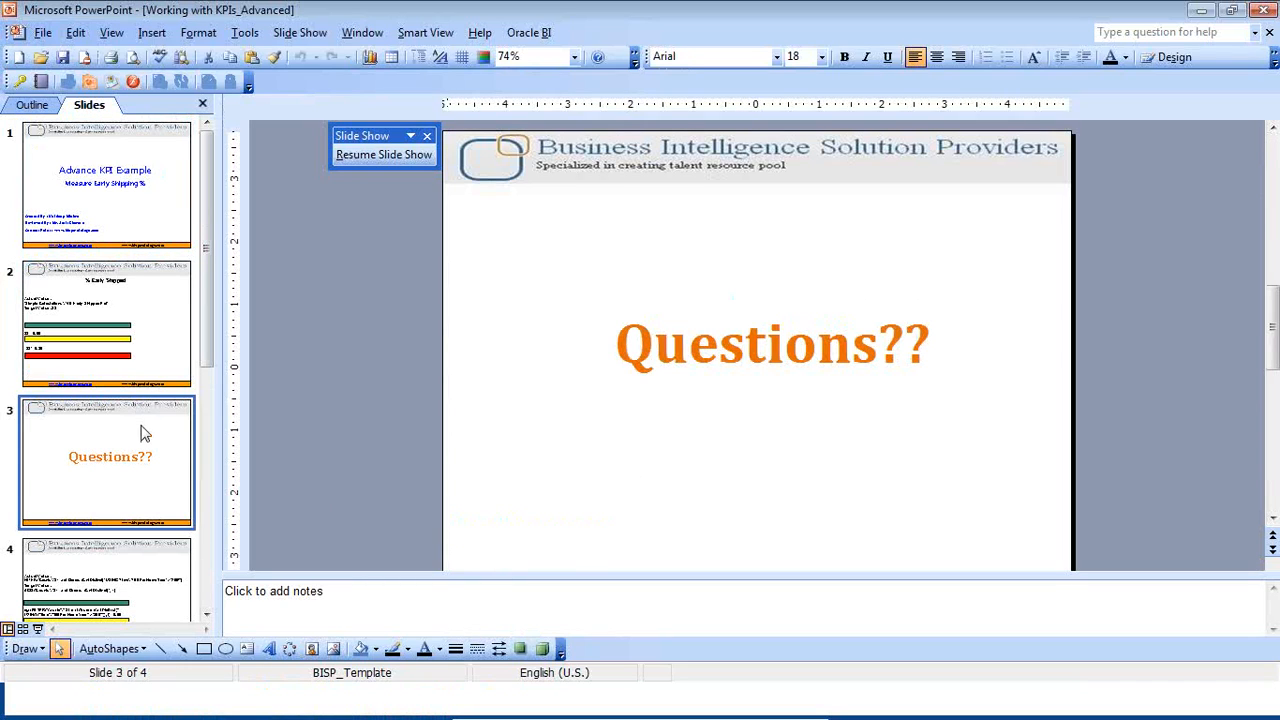